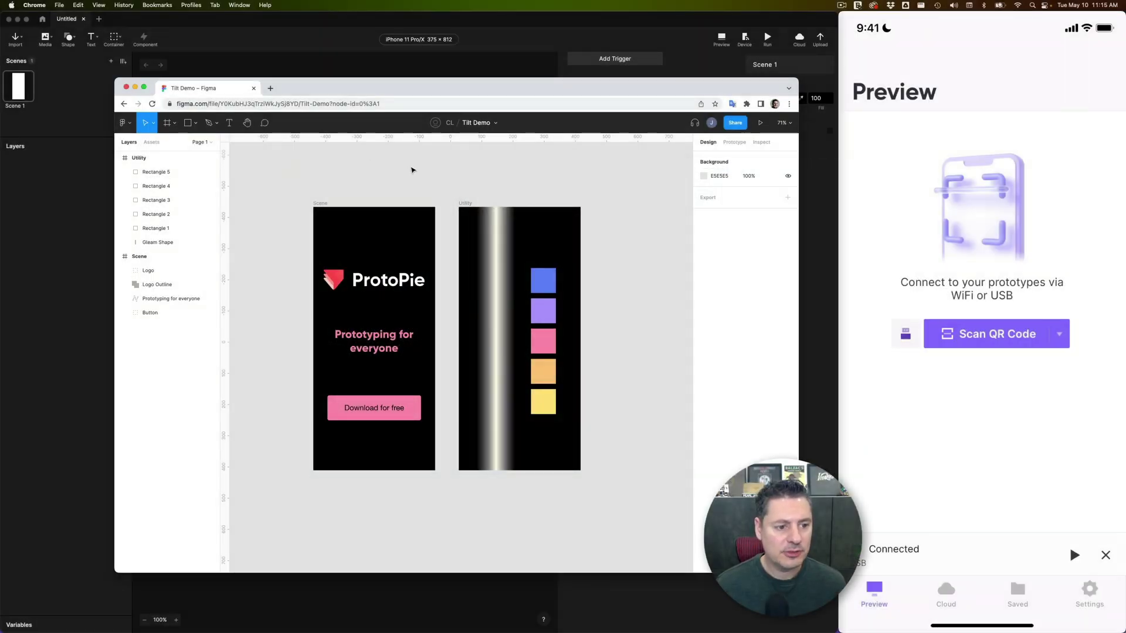
- Select the 390 × 844 Scene frame holding the ProtoPie logo, tagline and download button
{"action": "left_click", "coordinate": [390, 339]}
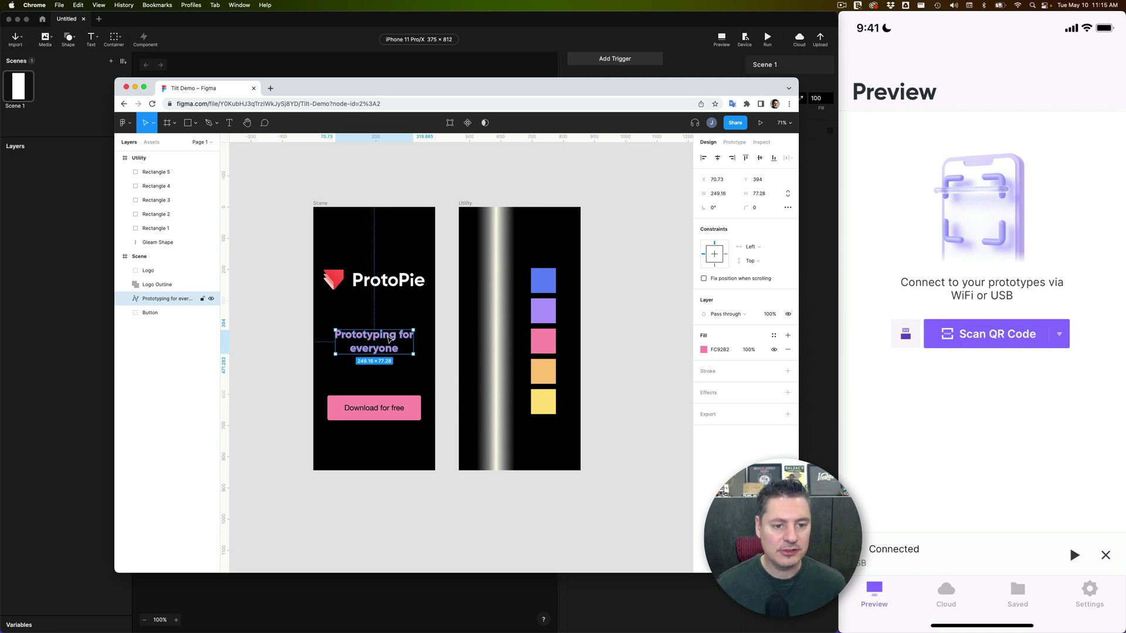
{"action": "left_click", "coordinate": [285, 292]}
{"action": "left_click", "coordinate": [322, 205]}
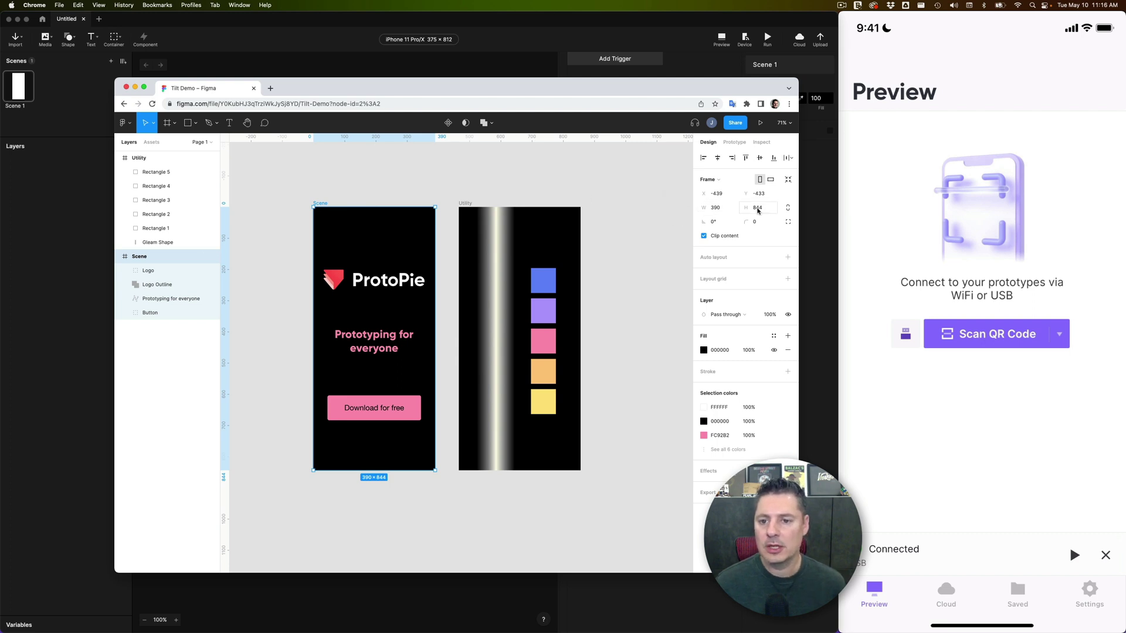
- Change ProtoPie's Scene 1 device to iPhone 12/12 Pro at 390 × 844
{"action": "left_click", "coordinate": [503, 33]}
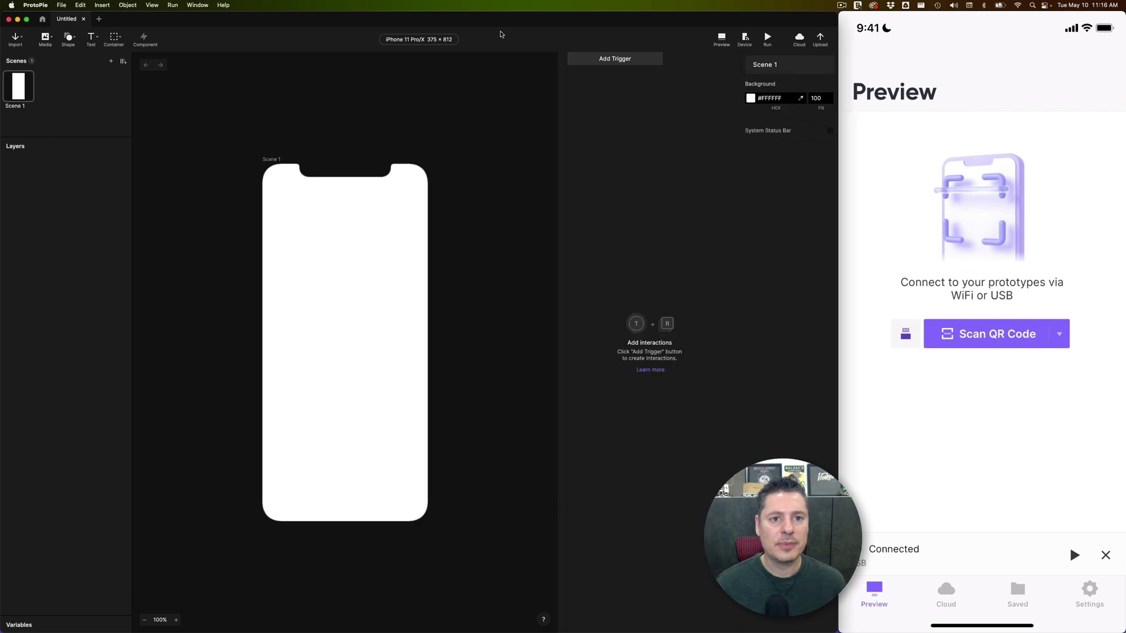
{"action": "left_click", "coordinate": [419, 42]}
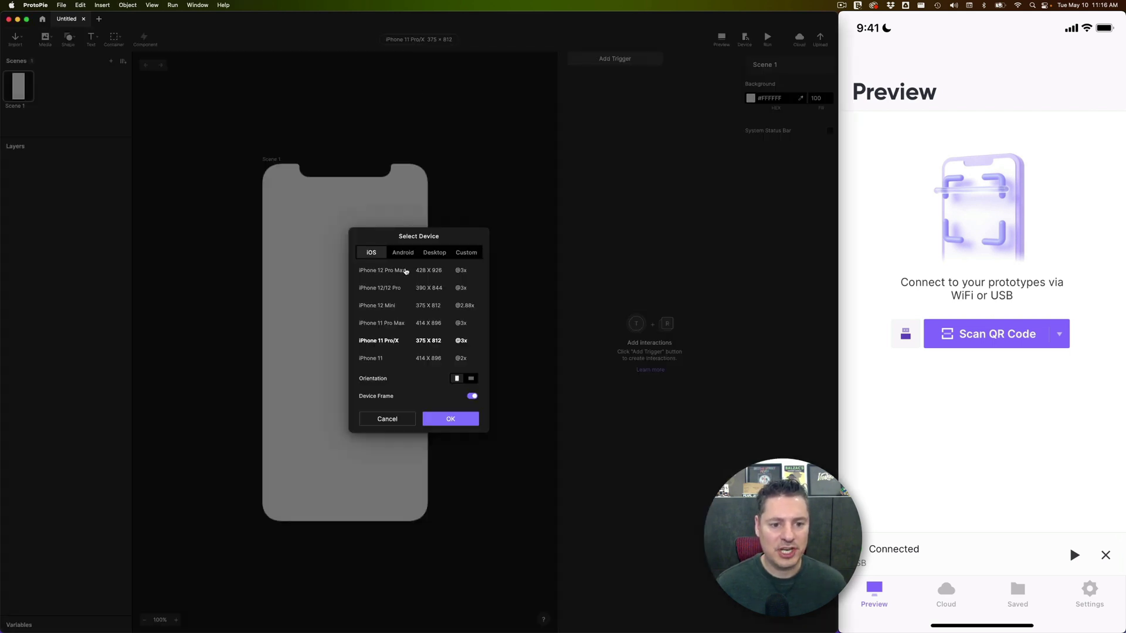
{"action": "left_click", "coordinate": [418, 290]}
{"action": "left_click", "coordinate": [467, 420]}
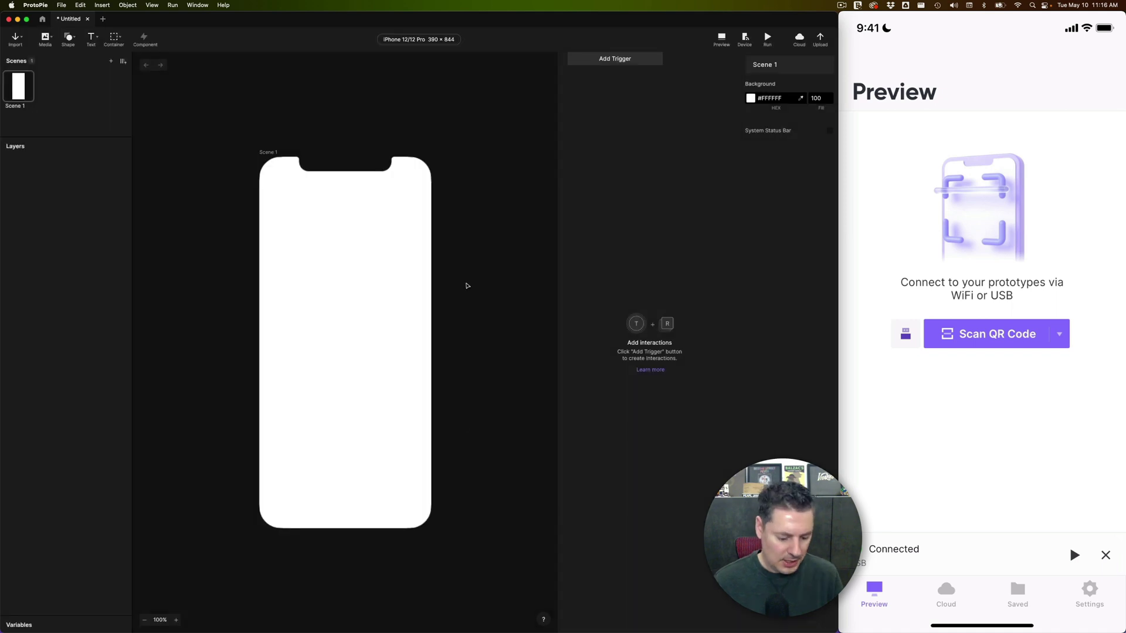
{"action": "key", "text": "super+Tab"}
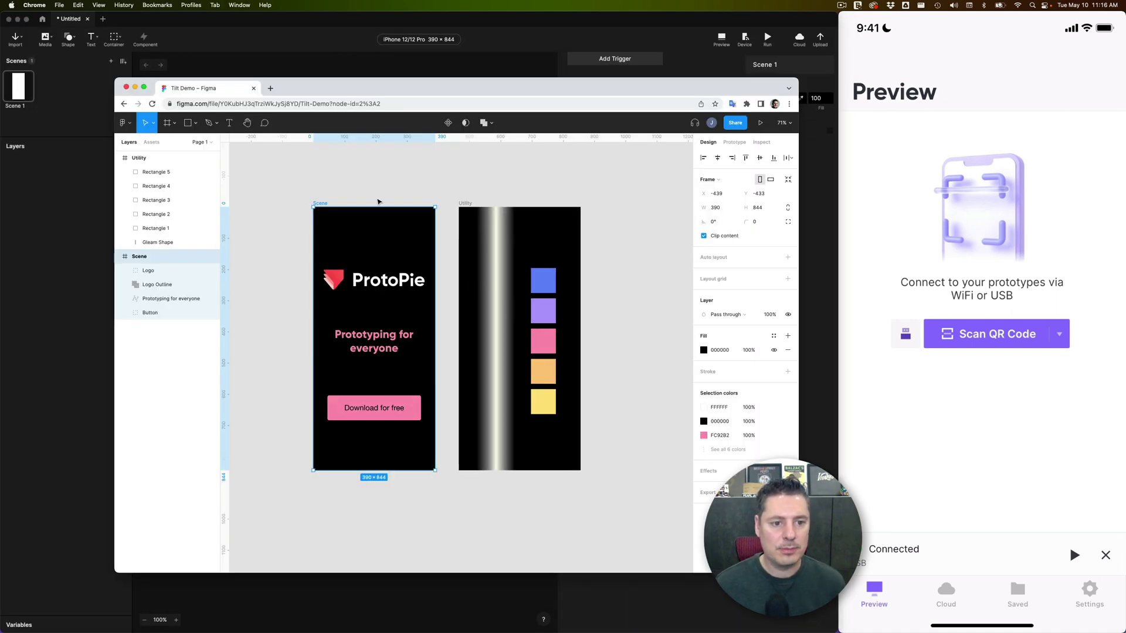
- Run the ProtoPie plugin on the Scene frame, set ProtoPie to import from Figma, and export
{"action": "right_click", "coordinate": [322, 204]}
{"action": "mouse_move", "coordinate": [382, 395]}
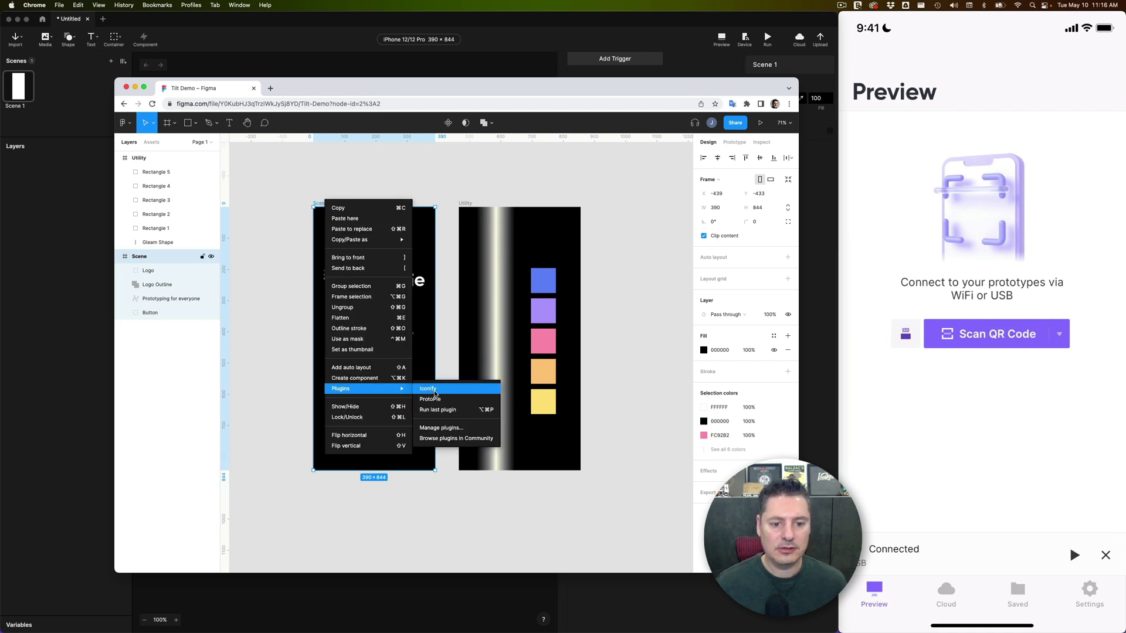
{"action": "left_click", "coordinate": [431, 400]}
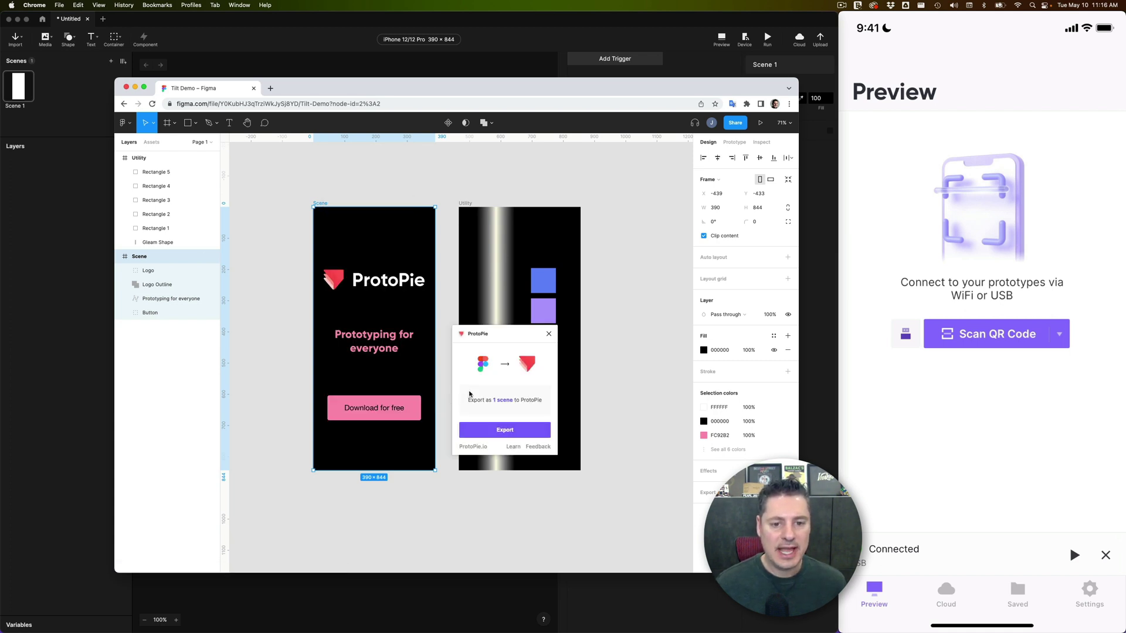
{"action": "left_click", "coordinate": [467, 57]}
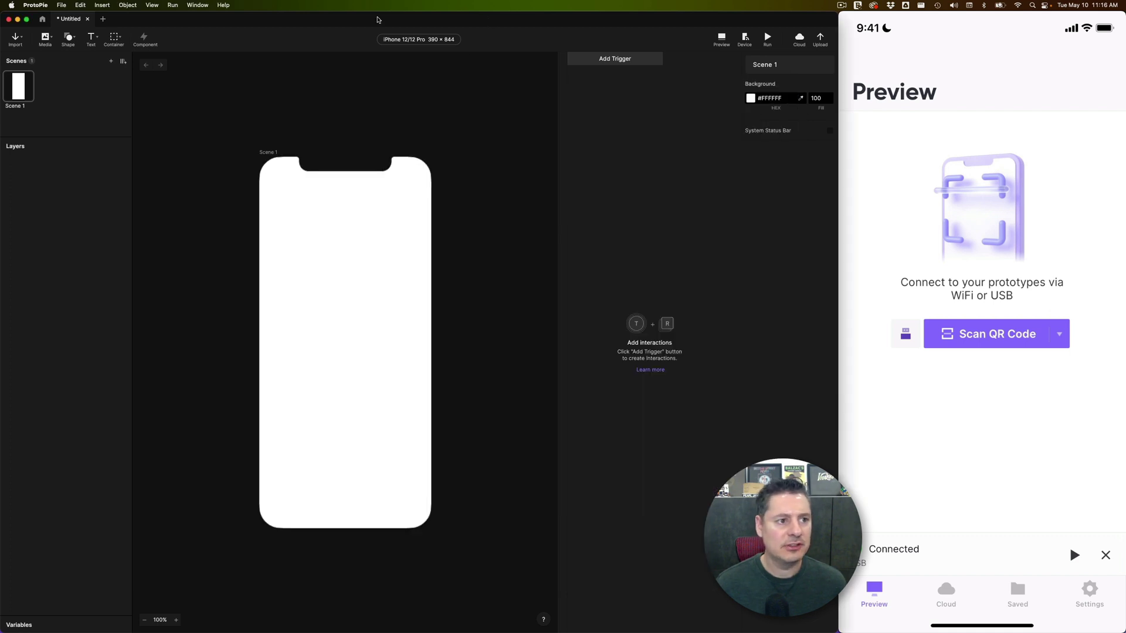
{"action": "left_click", "coordinate": [18, 39]}
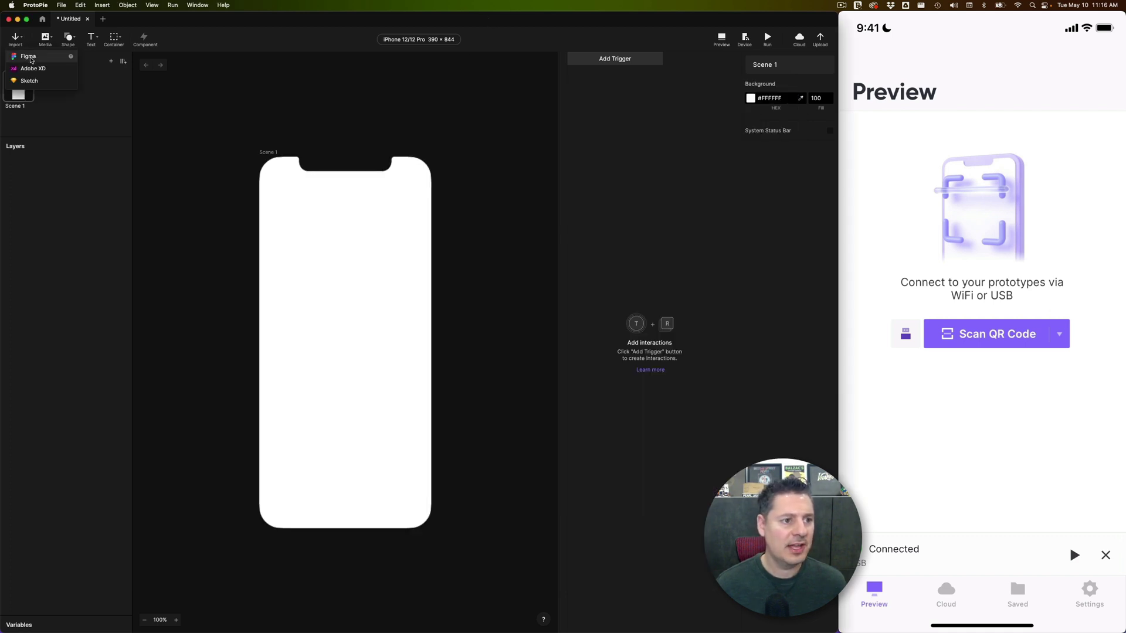
{"action": "left_click", "coordinate": [31, 59]}
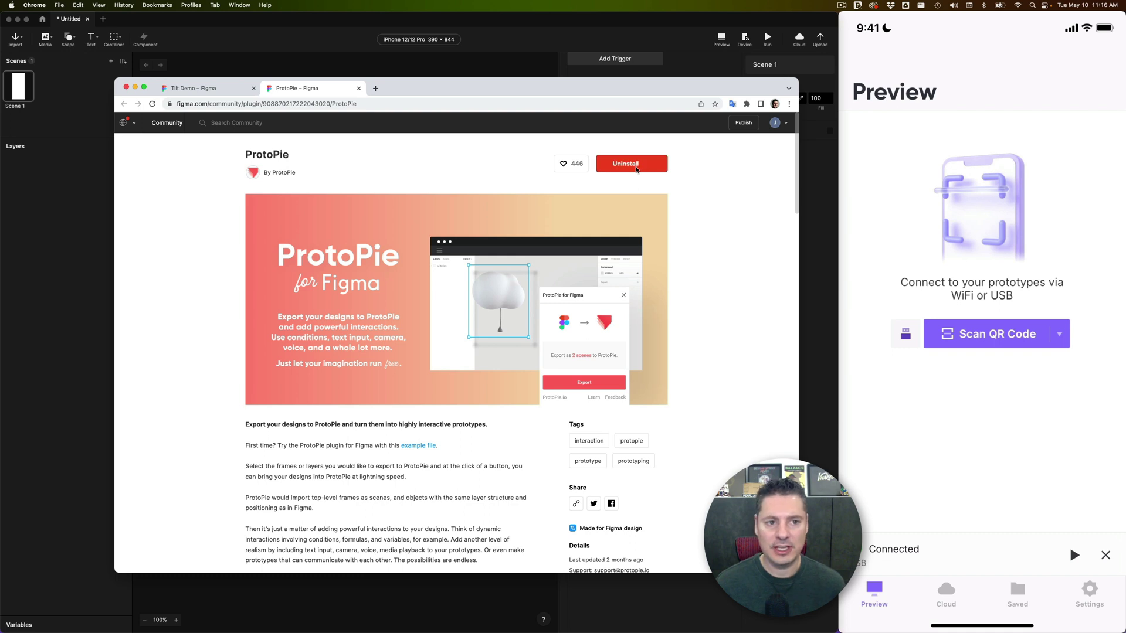
{"action": "left_click", "coordinate": [231, 88]}
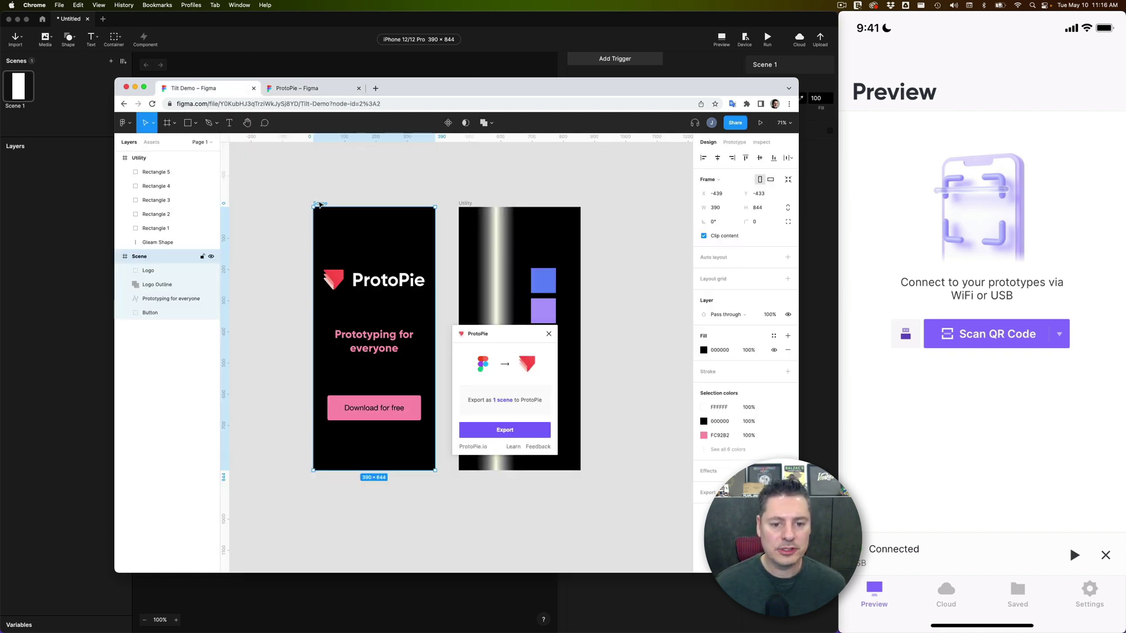
{"action": "left_click", "coordinate": [503, 431]}
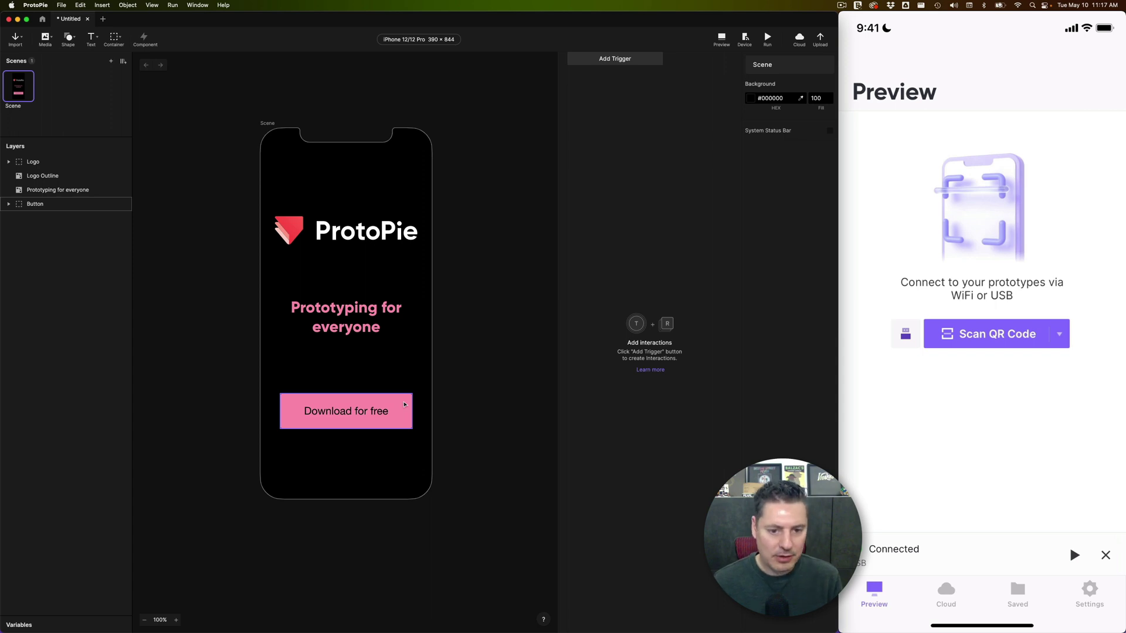
- Make the Prototyping for everyone tagline layer an editable shape
{"action": "key", "text": "super+Tab"}
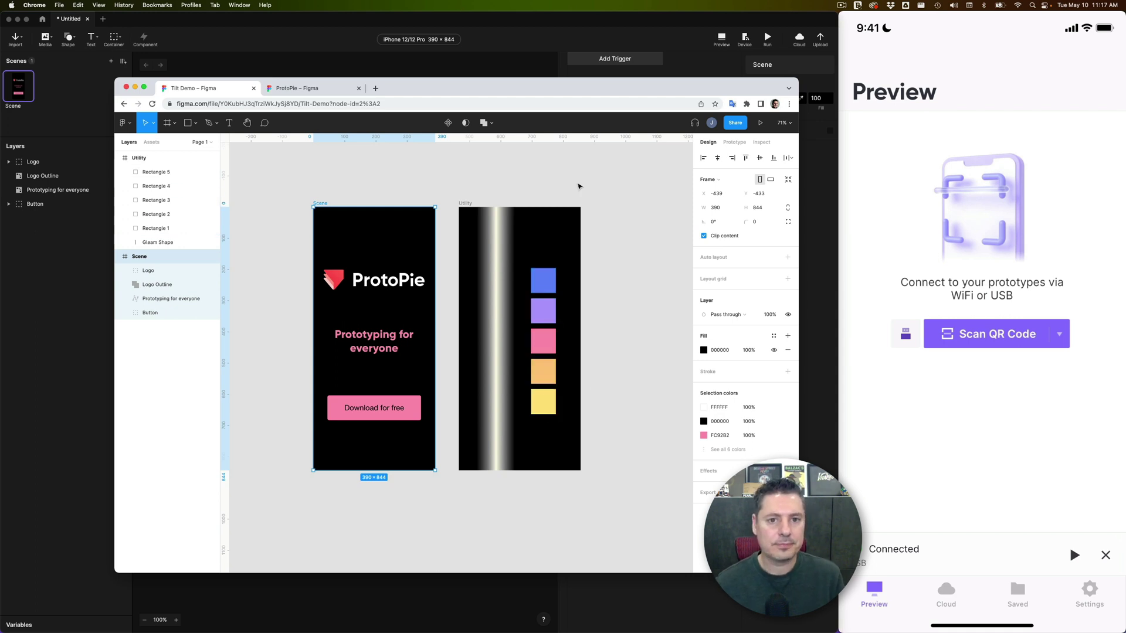
{"action": "left_click", "coordinate": [503, 54]}
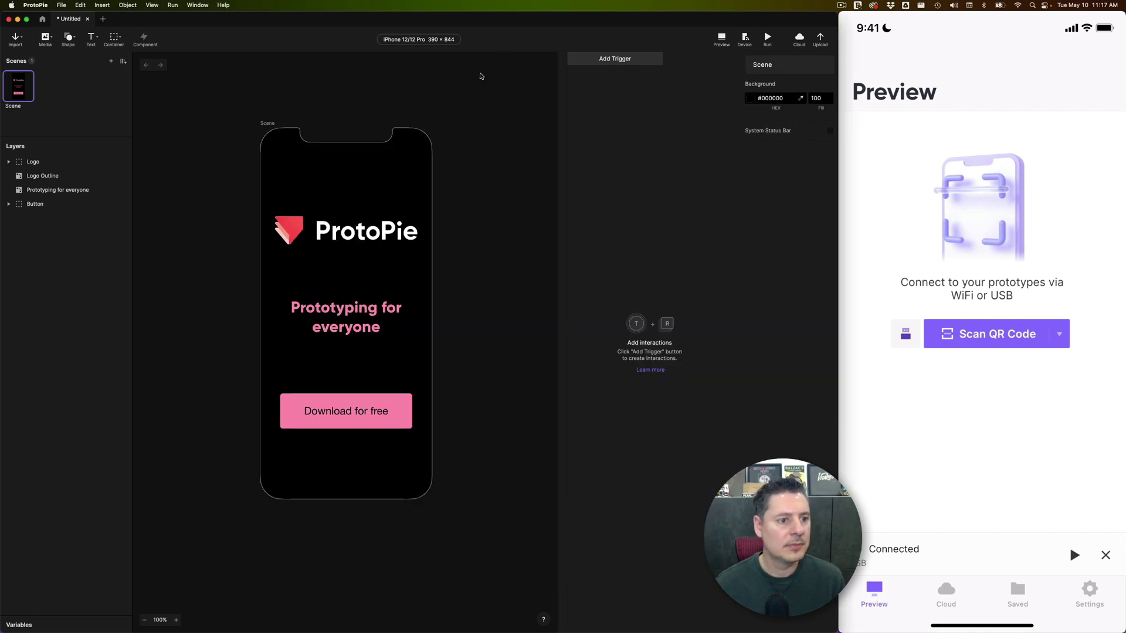
{"action": "left_click", "coordinate": [49, 193]}
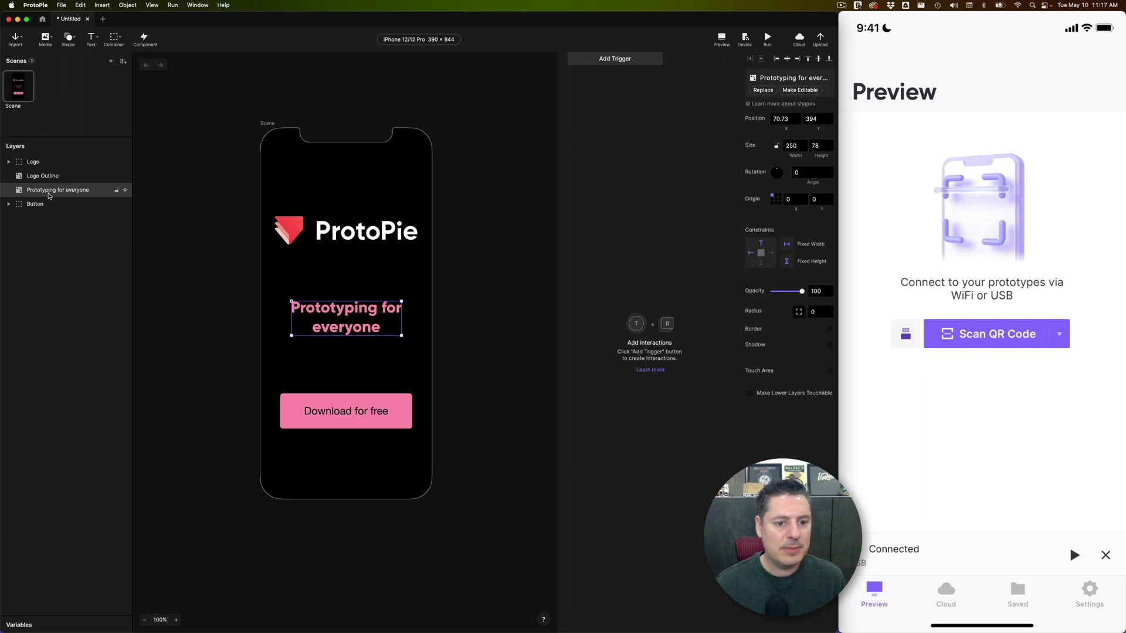
{"action": "left_click", "coordinate": [8, 204]}
{"action": "left_click", "coordinate": [68, 192]}
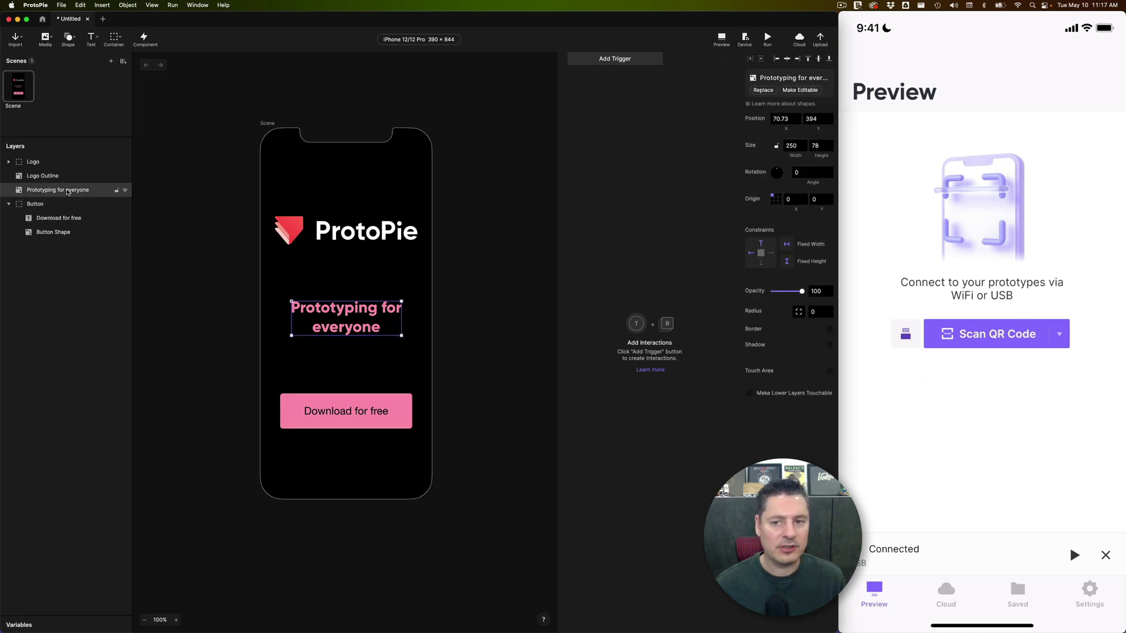
{"action": "left_click", "coordinate": [802, 91]}
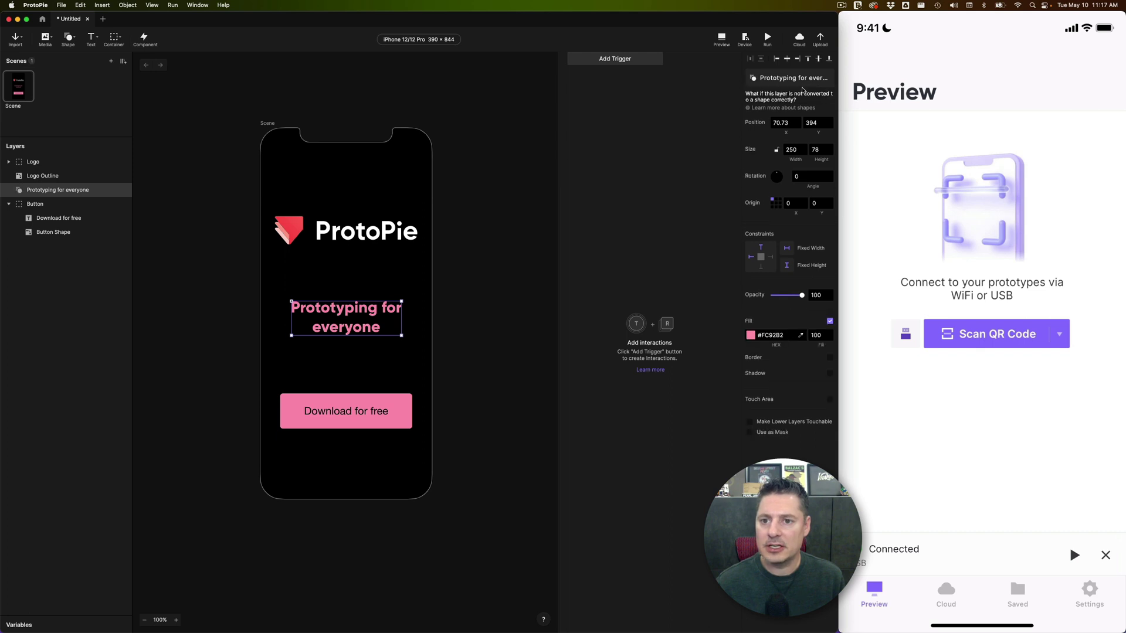
- Make the Button Shape layer editable, revealing its #FC92B2 fill and radius 6
{"action": "left_click", "coordinate": [54, 229]}
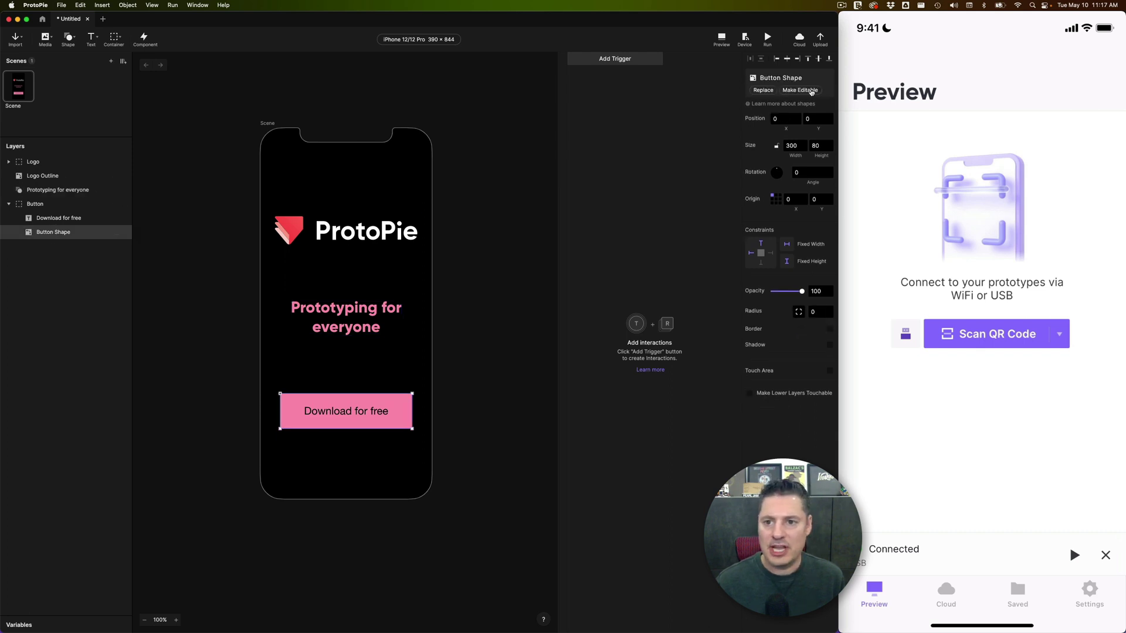
{"action": "left_click", "coordinate": [801, 89]}
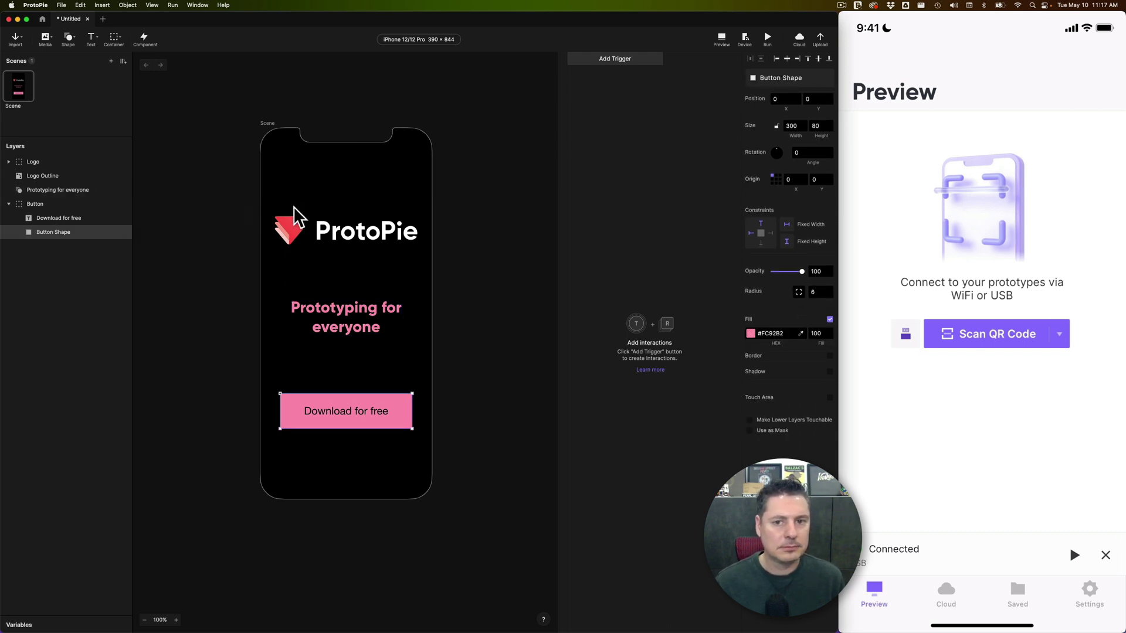
{"action": "left_click", "coordinate": [452, 215]}
{"action": "left_click", "coordinate": [617, 58]}
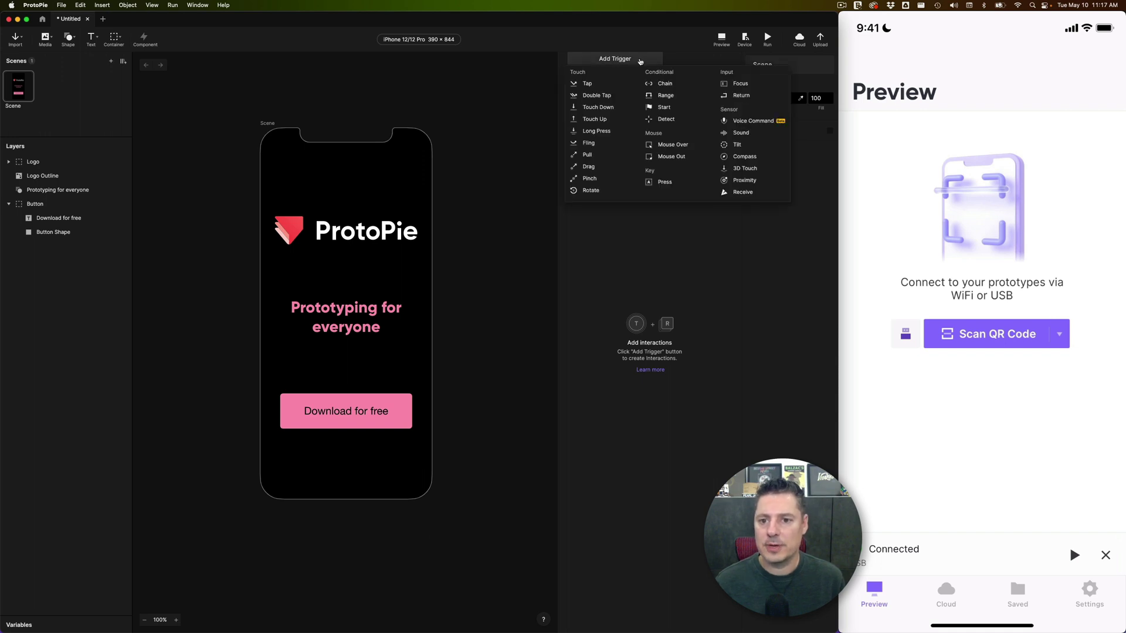
- Add a Tilt trigger on the X axis and rename it Tilt X
{"action": "left_click", "coordinate": [737, 144]}
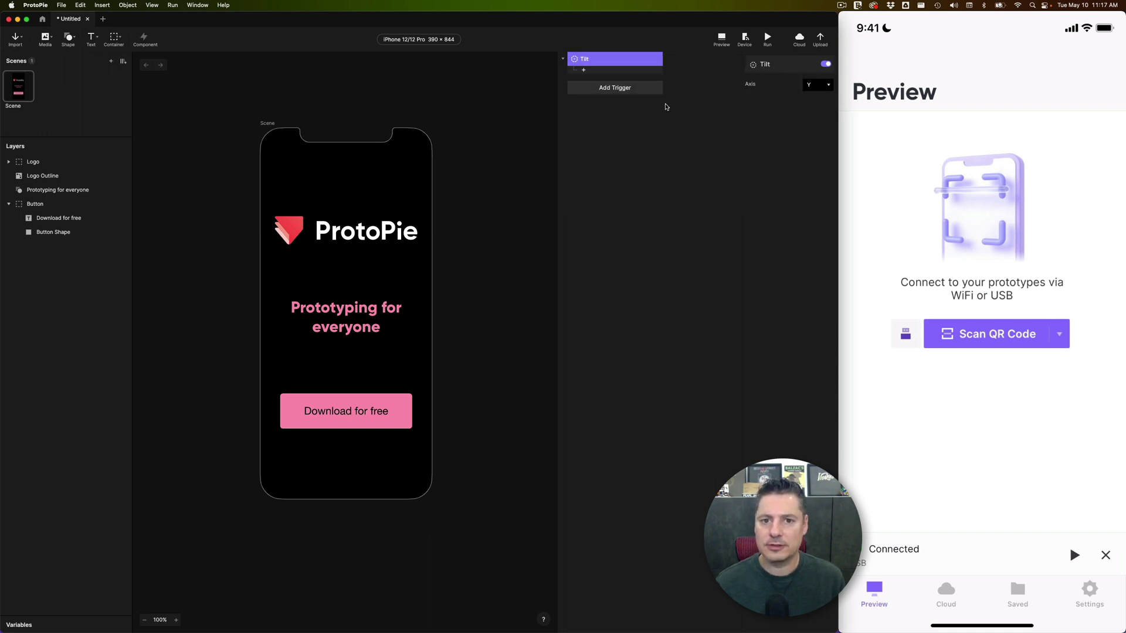
{"action": "left_click", "coordinate": [813, 86]}
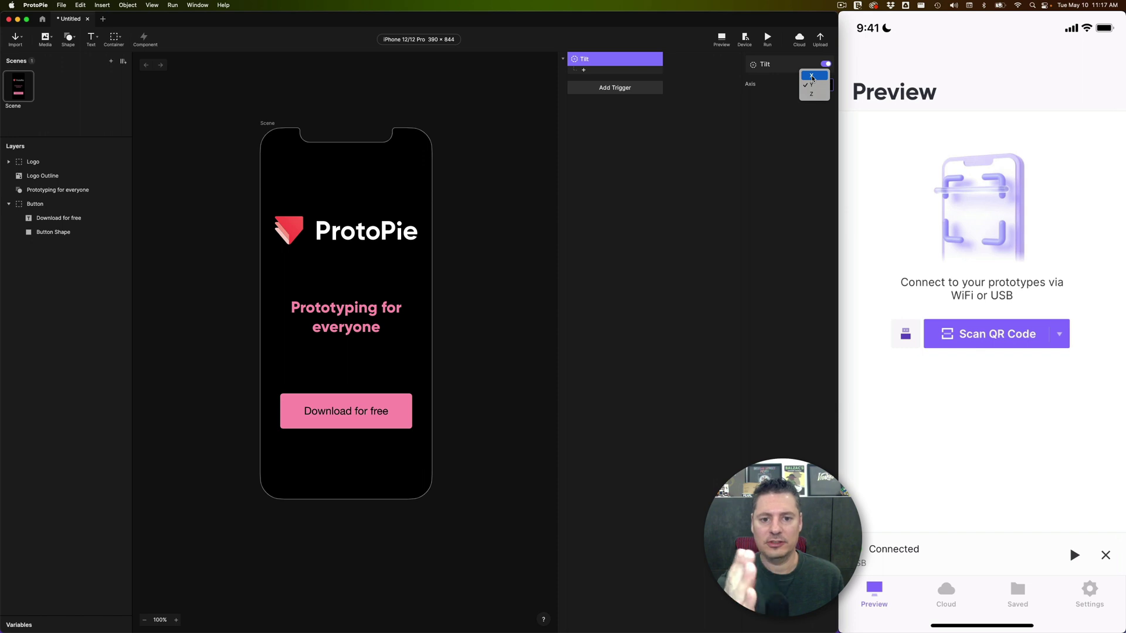
{"action": "key", "text": "Escape"}
{"action": "double_click", "coordinate": [613, 59]}
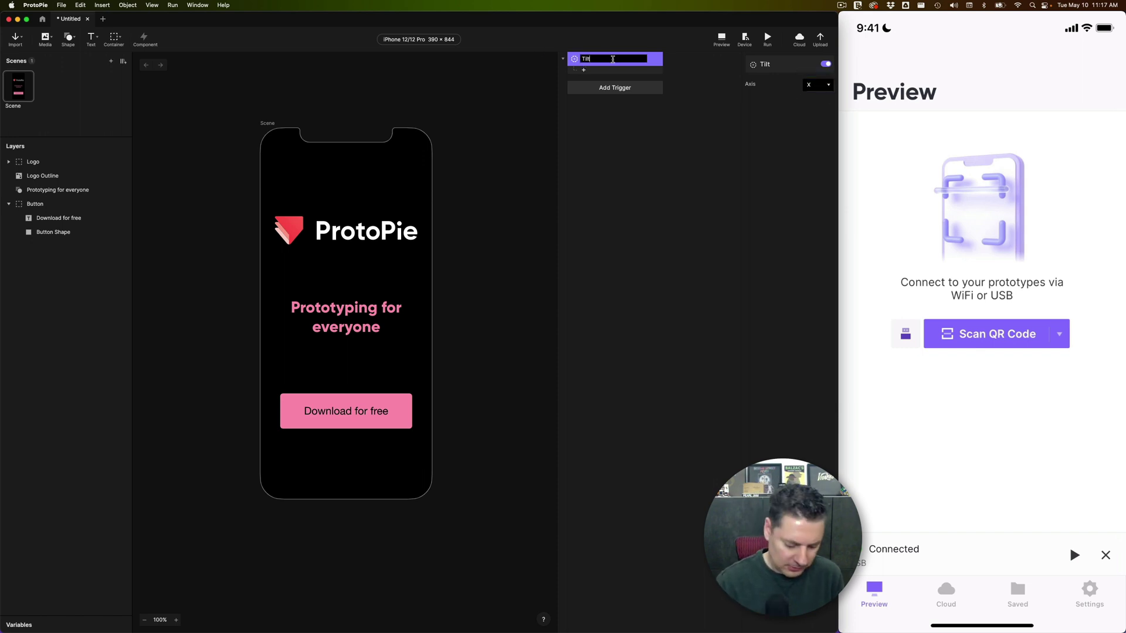
{"action": "type", "text": "X\\"}
{"action": "key", "text": "Return"}
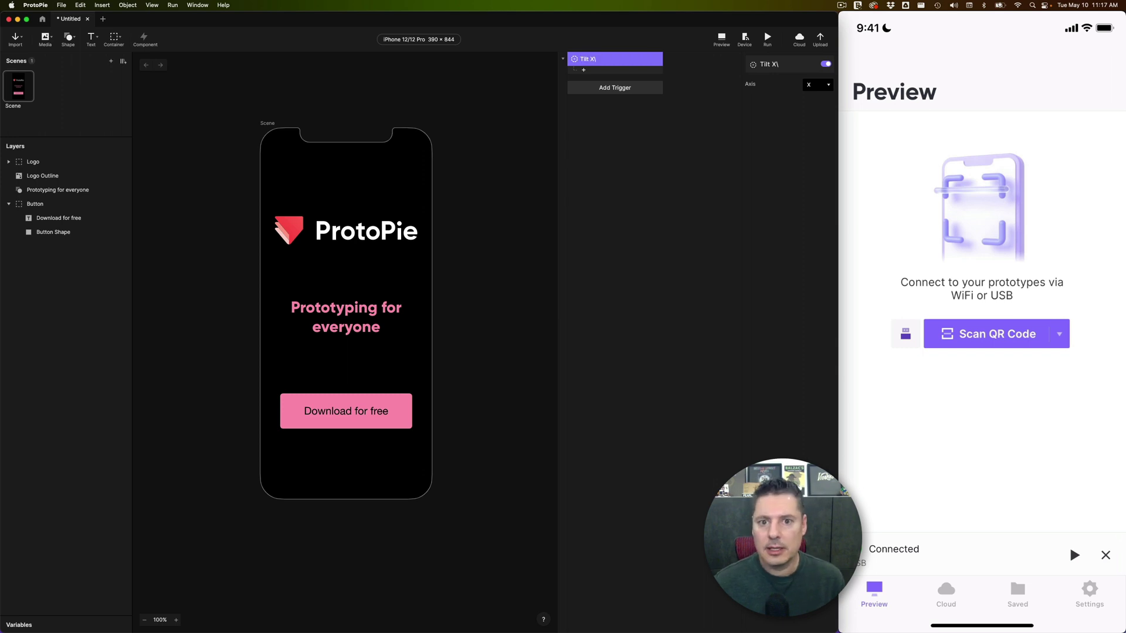
{"action": "double_click", "coordinate": [596, 61]}
{"action": "key", "text": "BackSpace"}
{"action": "key", "text": "Return"}
- Add a Color response on the tagline whose first range starts at -30 with Figma's blue hex
{"action": "left_click", "coordinate": [585, 71]}
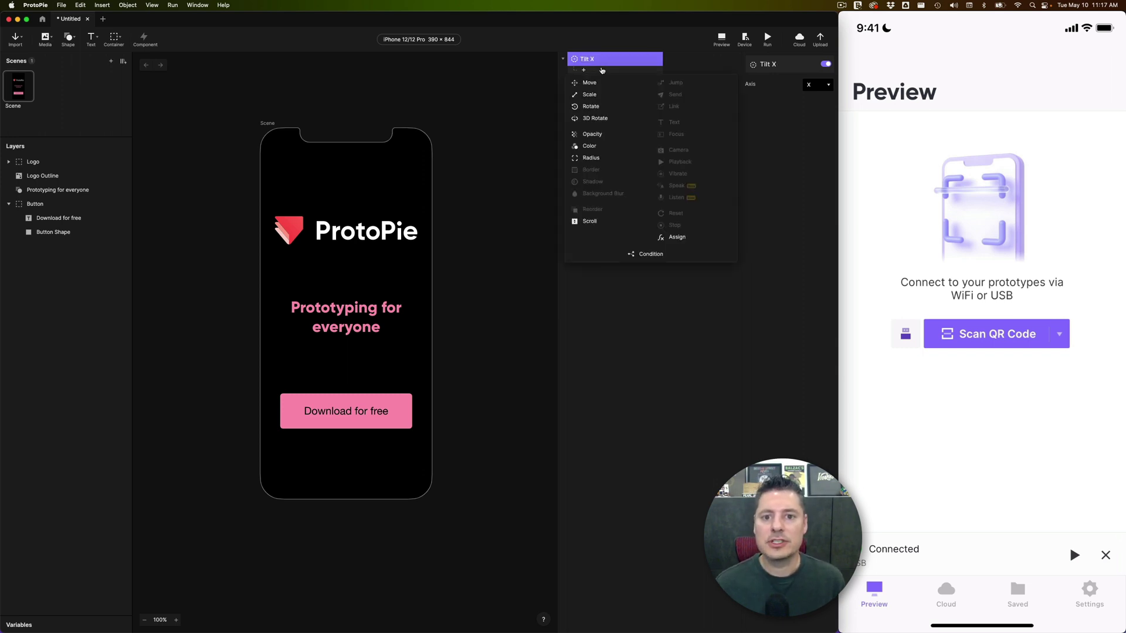
{"action": "left_click", "coordinate": [593, 145]}
{"action": "left_click", "coordinate": [791, 78]}
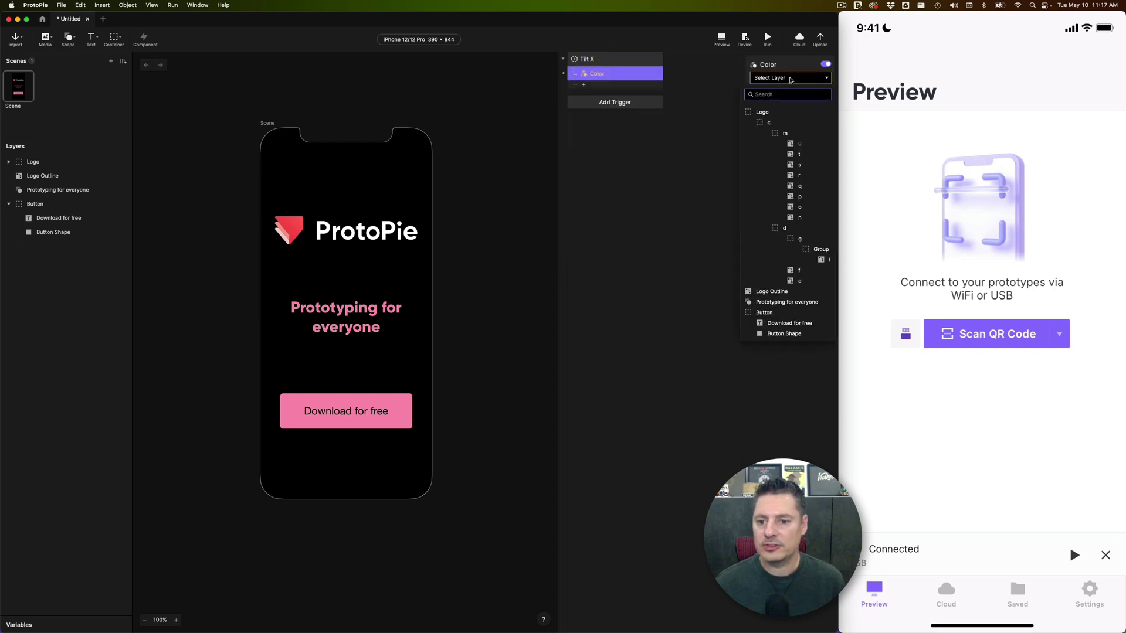
{"action": "left_click", "coordinate": [801, 302]}
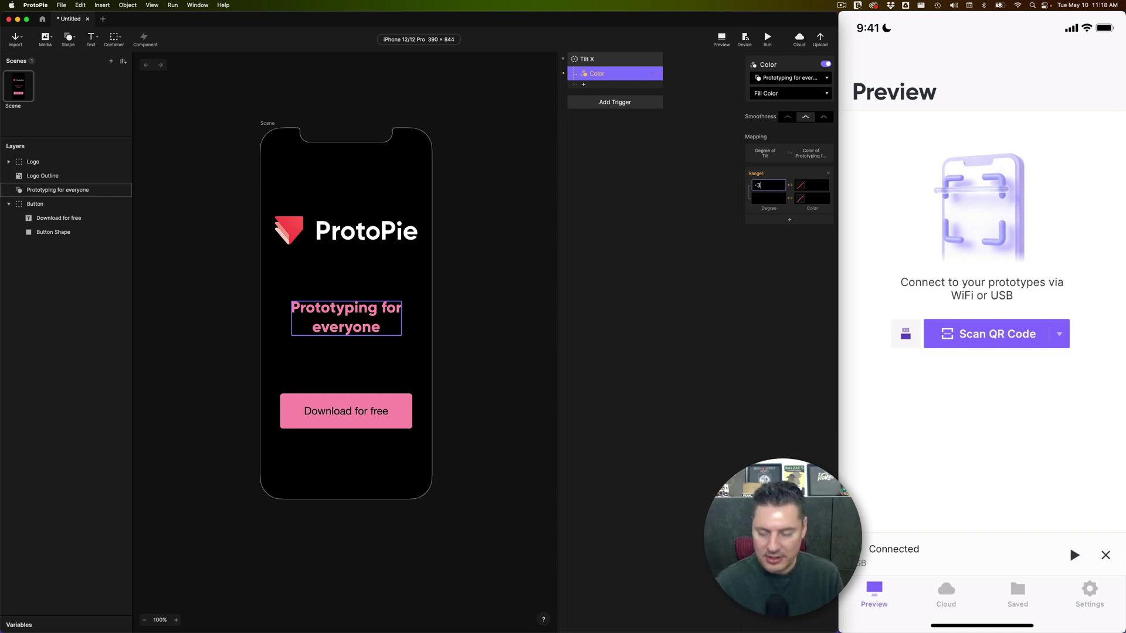
{"action": "key", "text": "Tab"}
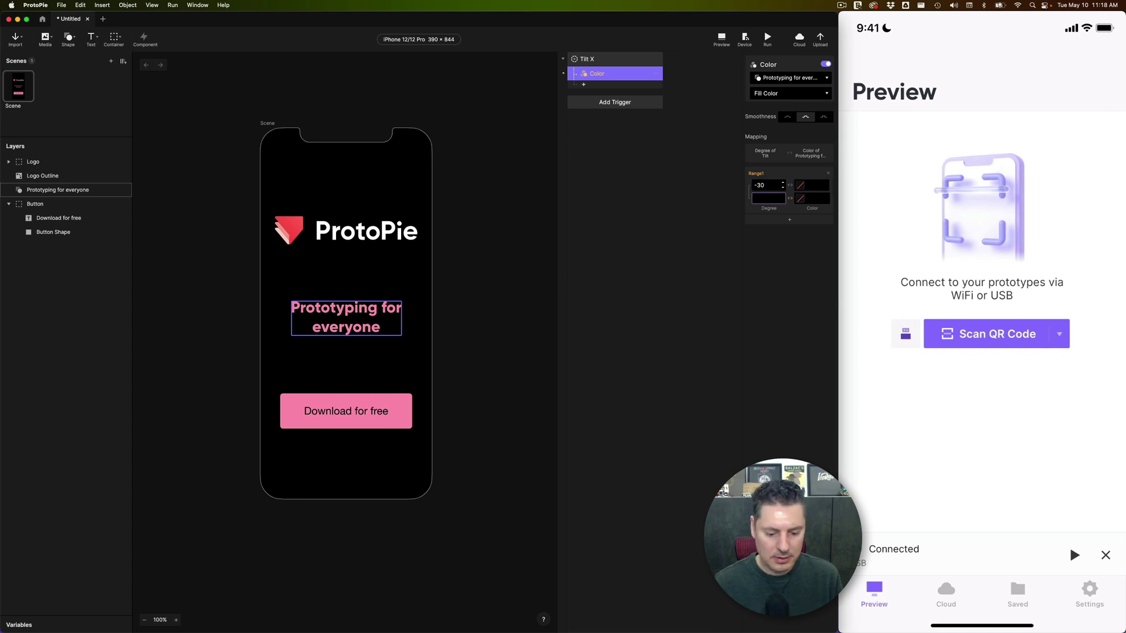
{"action": "key", "text": "super+Tab"}
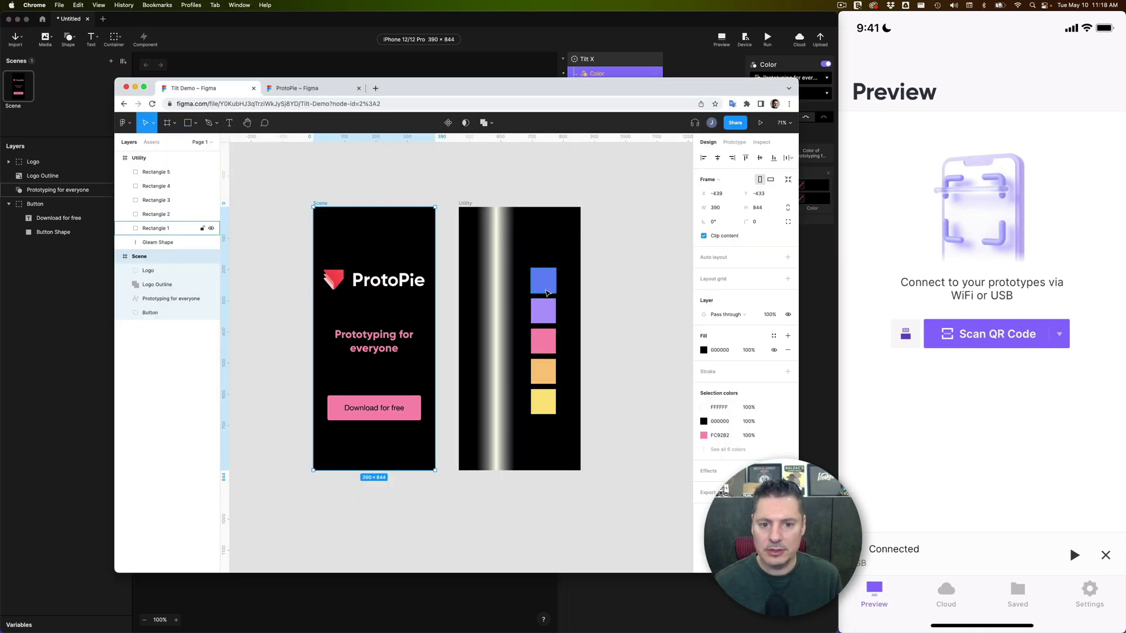
{"action": "left_click", "coordinate": [543, 281]}
{"action": "left_click", "coordinate": [719, 351]}
{"action": "double_click", "coordinate": [720, 350]}
{"action": "key", "text": "super+c"}
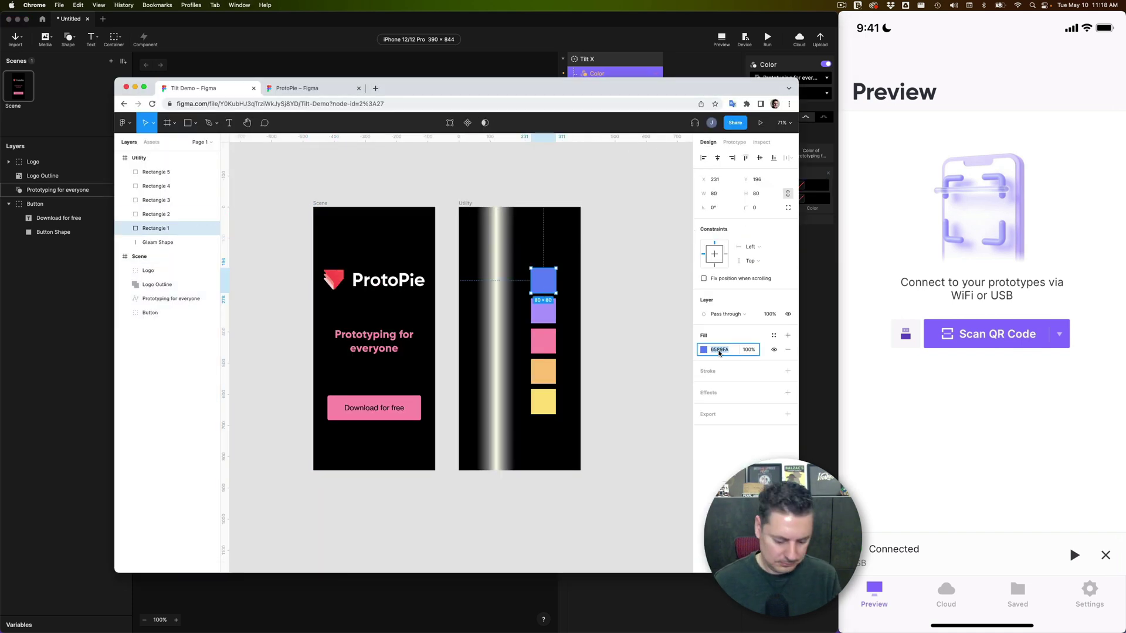
{"action": "key", "text": "super+Tab"}
{"action": "left_click", "coordinate": [813, 185]}
{"action": "key", "text": "super+v"}
{"action": "key", "text": "Tab"}
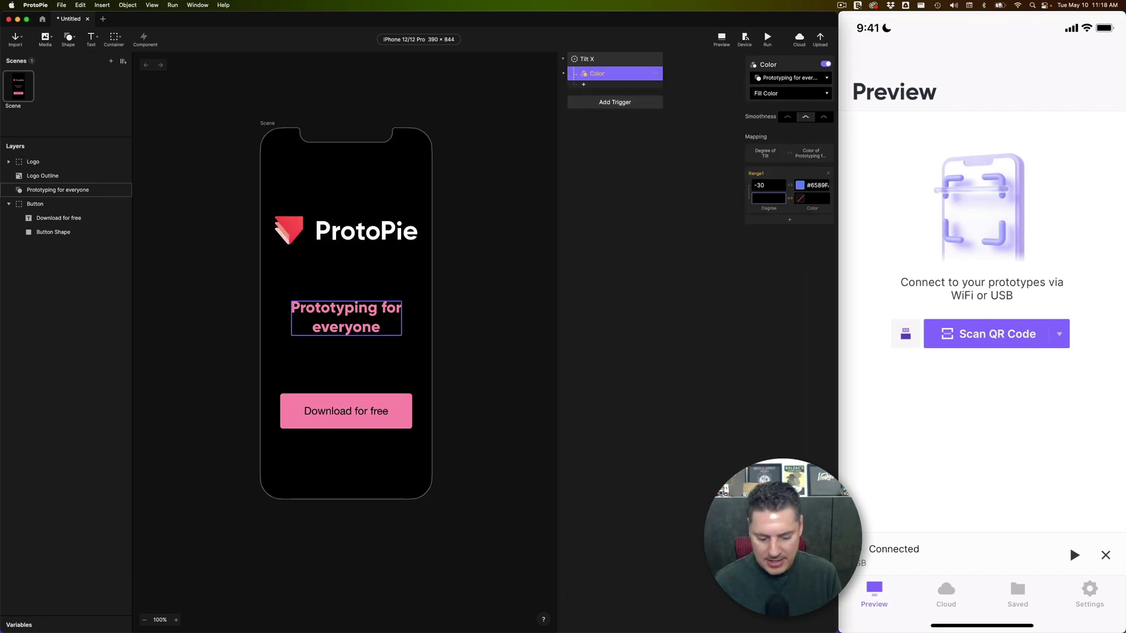
- End the first range at -15 with the purple hex copied from Figma
{"action": "key", "text": "Tab"}
{"action": "key", "text": "super+Tab"}
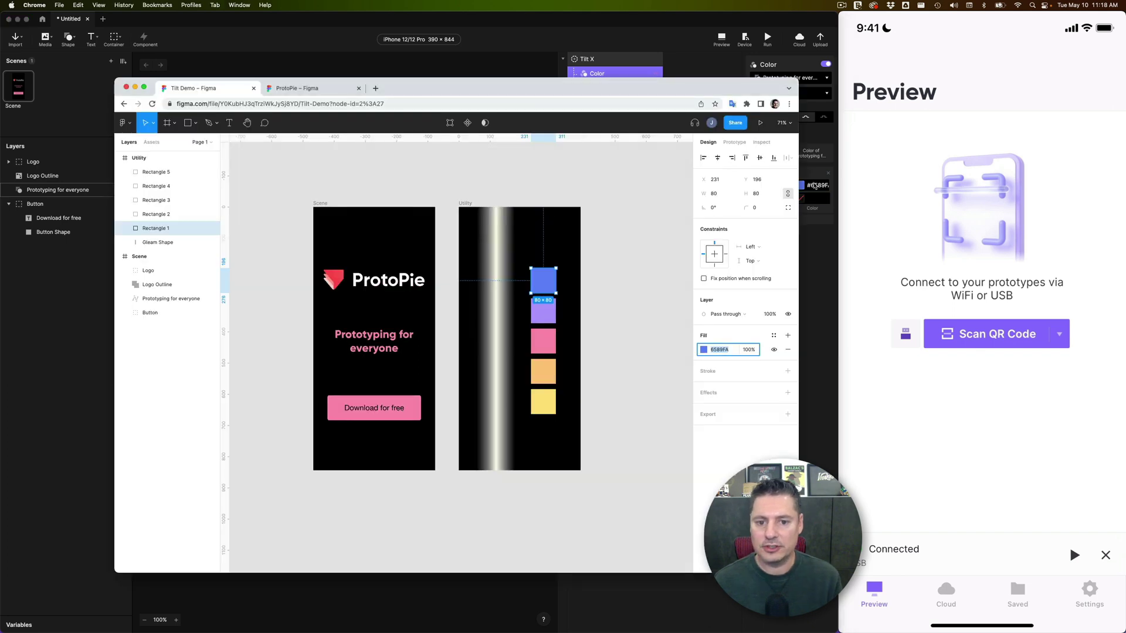
{"action": "left_click", "coordinate": [544, 311]}
{"action": "left_click", "coordinate": [721, 349]}
{"action": "key", "text": "super+c"}
{"action": "key", "text": "super+Tab"}
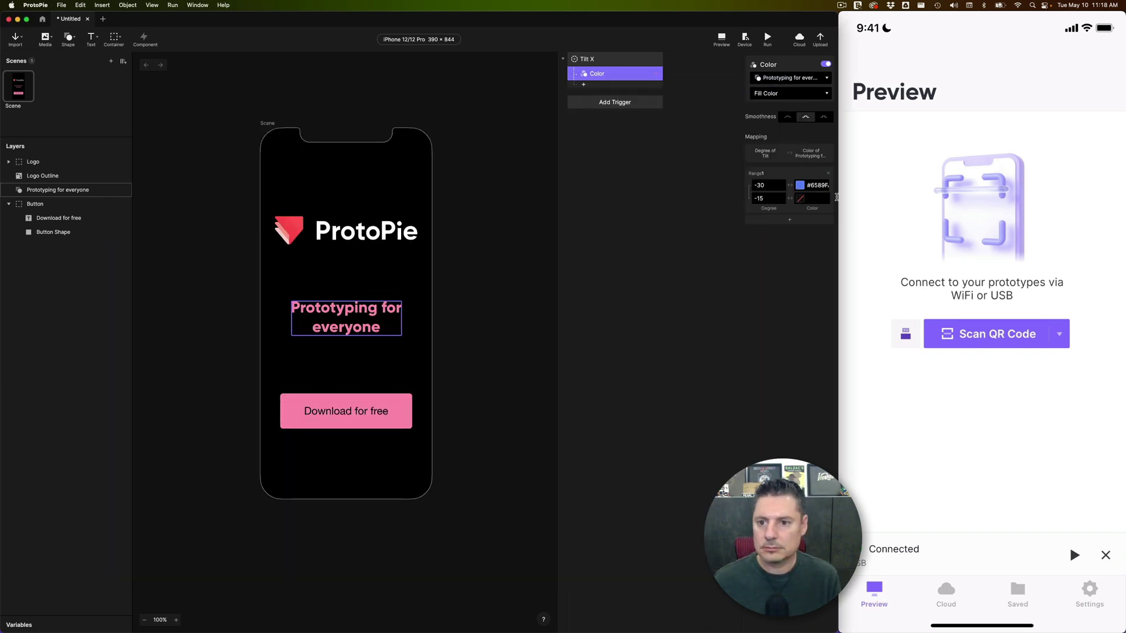
{"action": "left_click", "coordinate": [819, 198]}
{"action": "key", "text": "super+v"}
{"action": "key", "text": "Return"}
- Add a second range starting at -15 in purple and ending at 0
{"action": "left_click", "coordinate": [776, 222]}
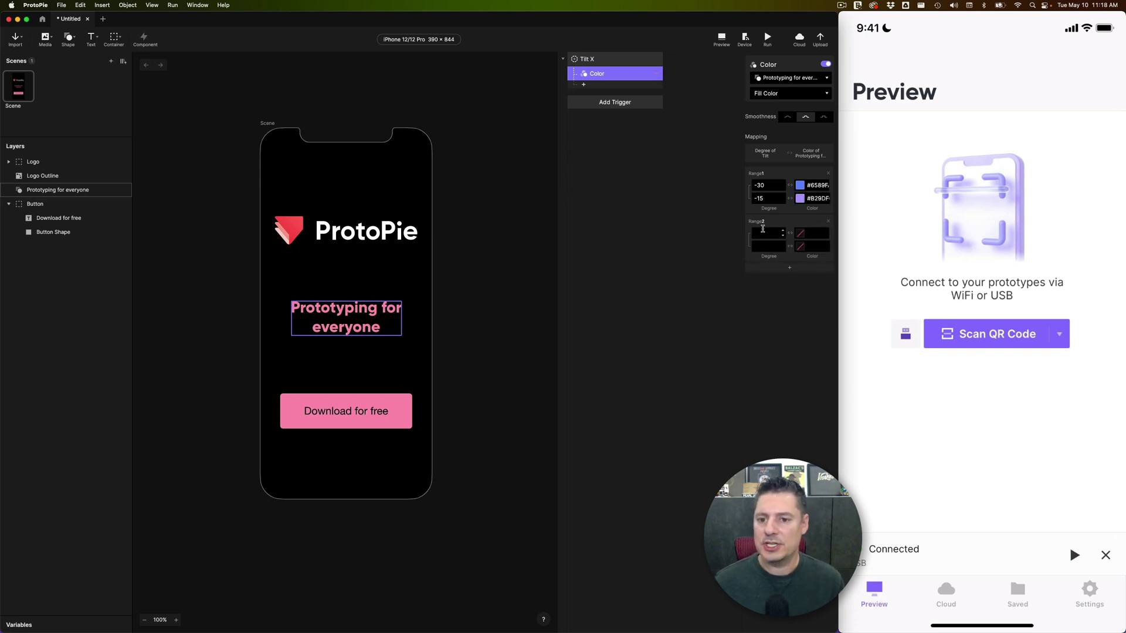
{"action": "left_click", "coordinate": [768, 234]}
{"action": "type", "text": "-15"}
{"action": "key", "text": "Tab"}
{"action": "type", "text": "#B29DFC"}
{"action": "key", "text": "Tab"}
{"action": "type", "text": "0"}
{"action": "key", "text": "Tab"}
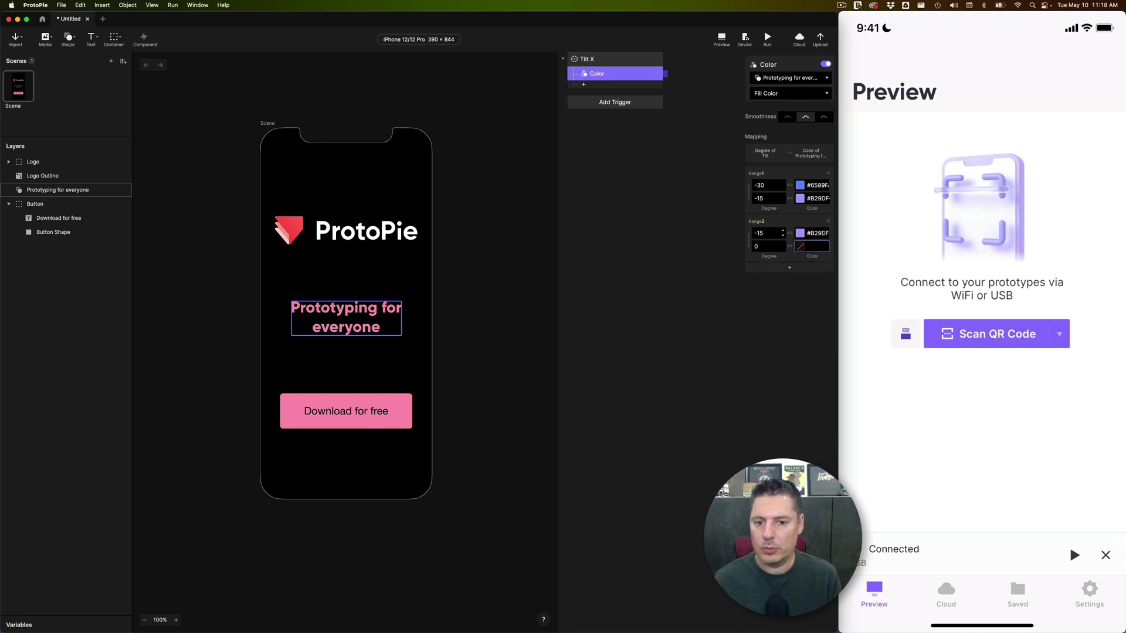
- Give the second range Figma's pink hex as its end colour
{"action": "key", "text": "super+Tab"}
{"action": "left_click", "coordinate": [543, 341]}
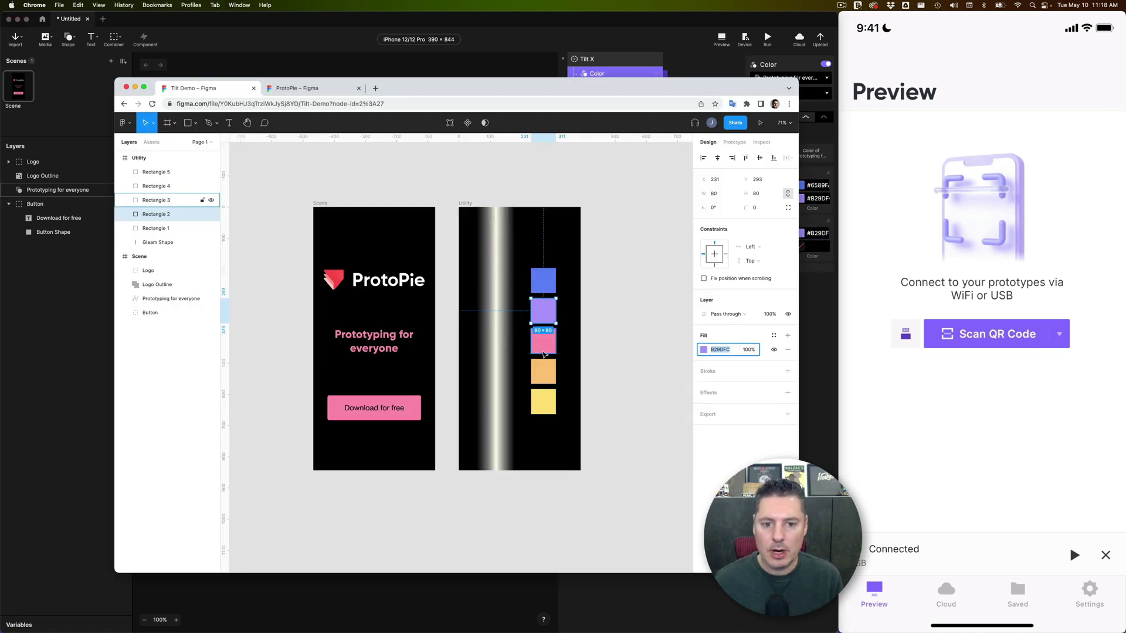
{"action": "left_click", "coordinate": [725, 350]}
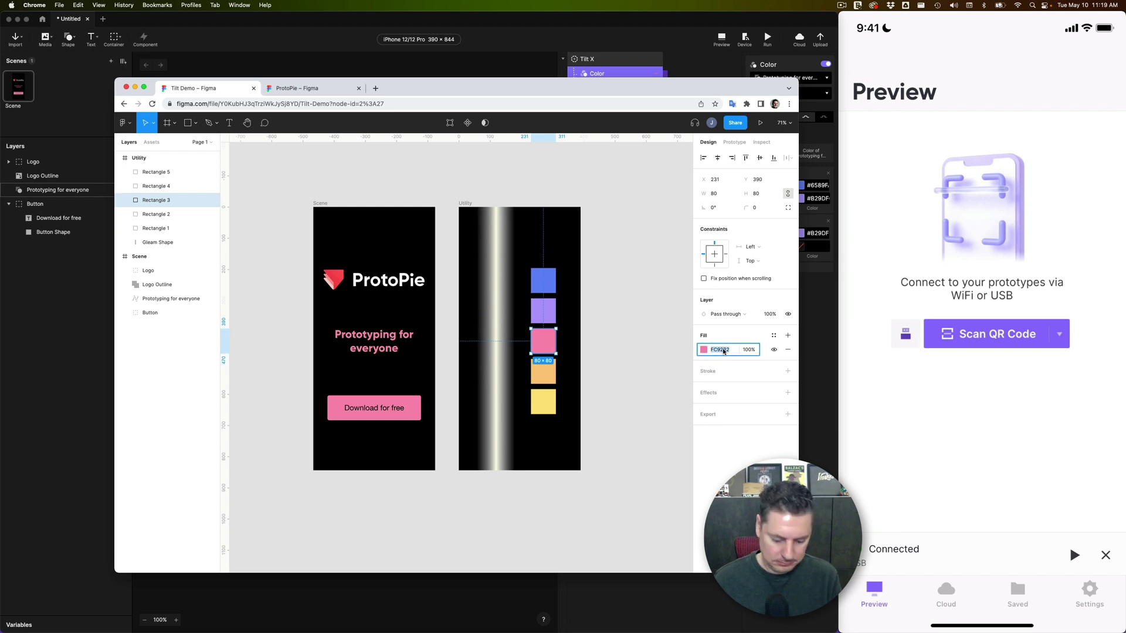
{"action": "key", "text": "super+c"}
{"action": "key", "text": "super+Tab"}
{"action": "left_click", "coordinate": [809, 247]}
{"action": "key", "text": "super+v"}
{"action": "key", "text": "Return"}
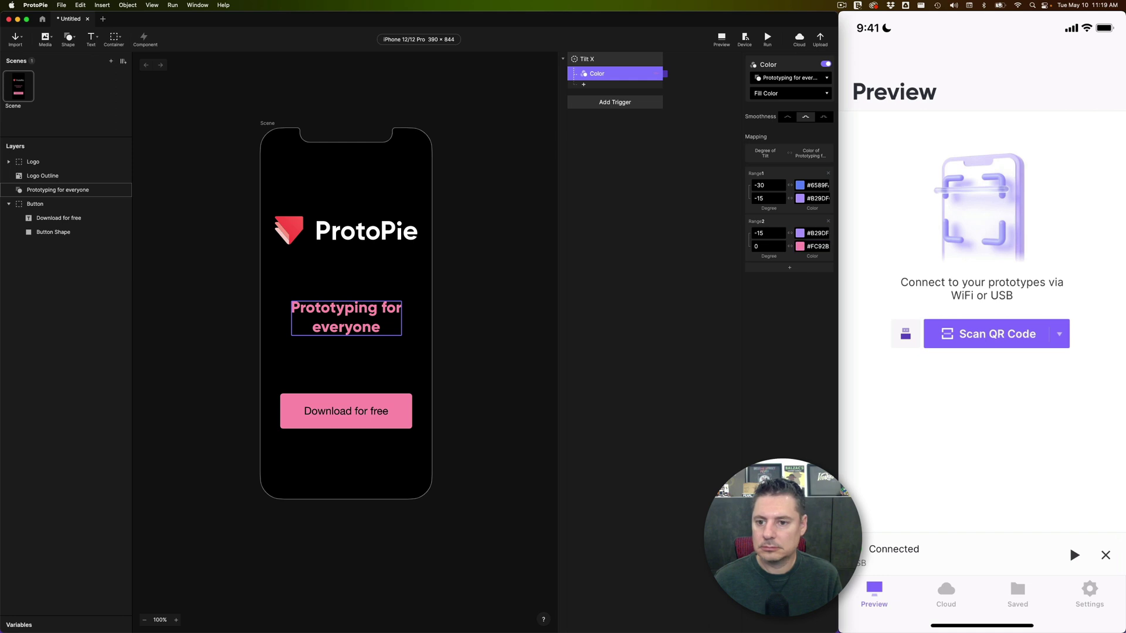
- Add a third range from 0 in pink to Figma's orange hex
{"action": "left_click", "coordinate": [789, 268]}
{"action": "left_click", "coordinate": [765, 282]}
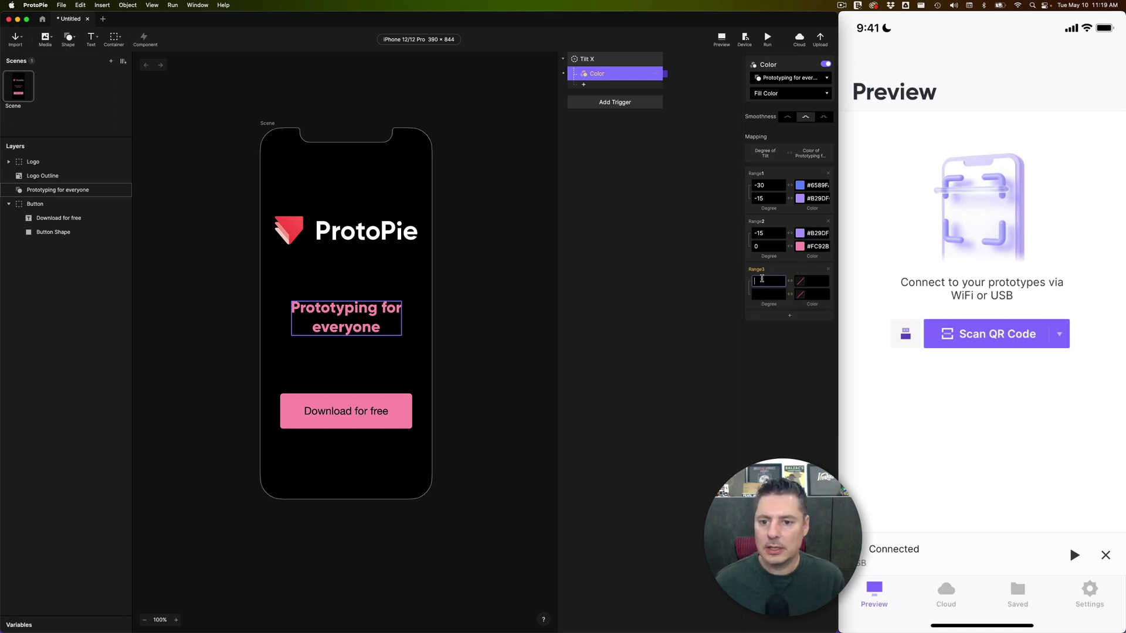
{"action": "type", "text": "0"}
{"action": "key", "text": "Tab"}
{"action": "key", "text": "super+v"}
{"action": "key", "text": "Tab"}
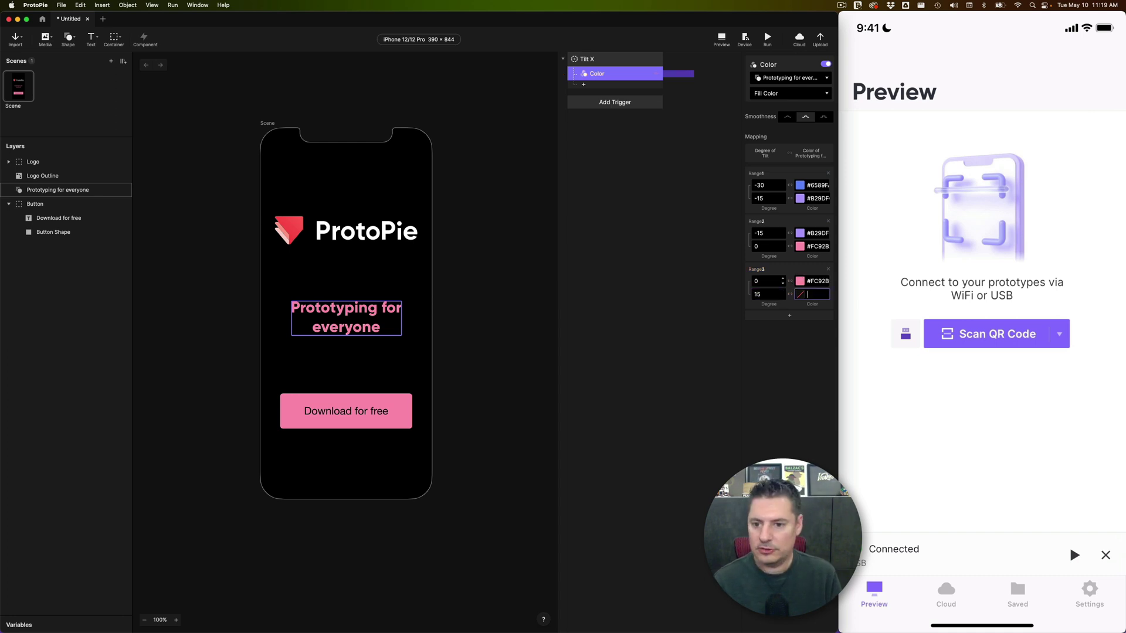
{"action": "key", "text": "super+Tab"}
{"action": "left_click", "coordinate": [543, 371]}
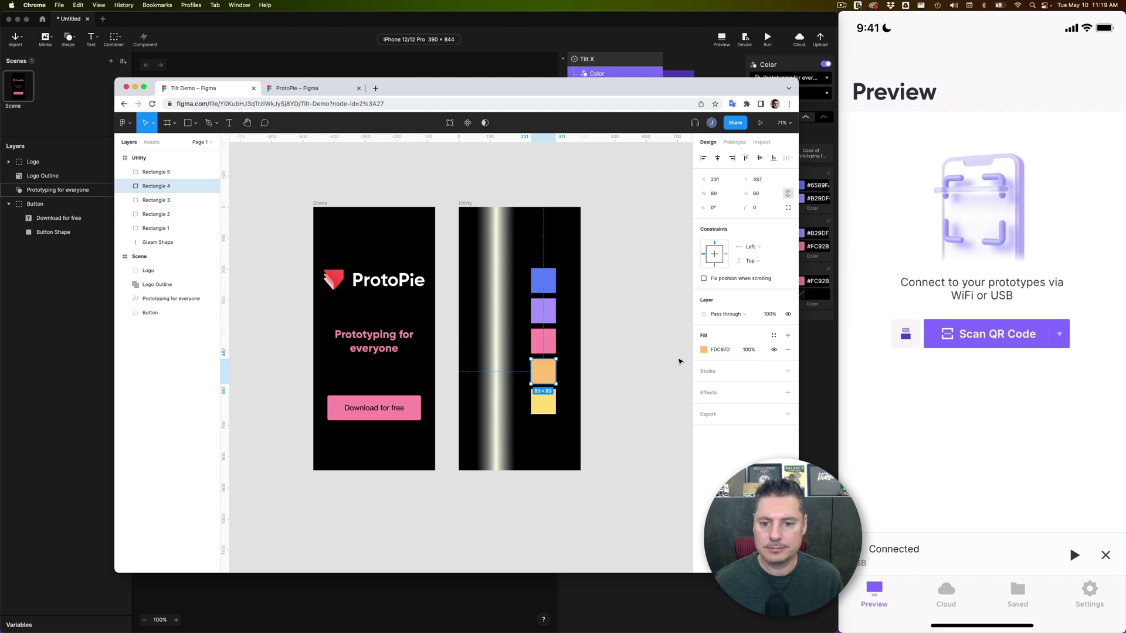
{"action": "left_click", "coordinate": [727, 349]}
{"action": "key", "text": "super+Tab"}
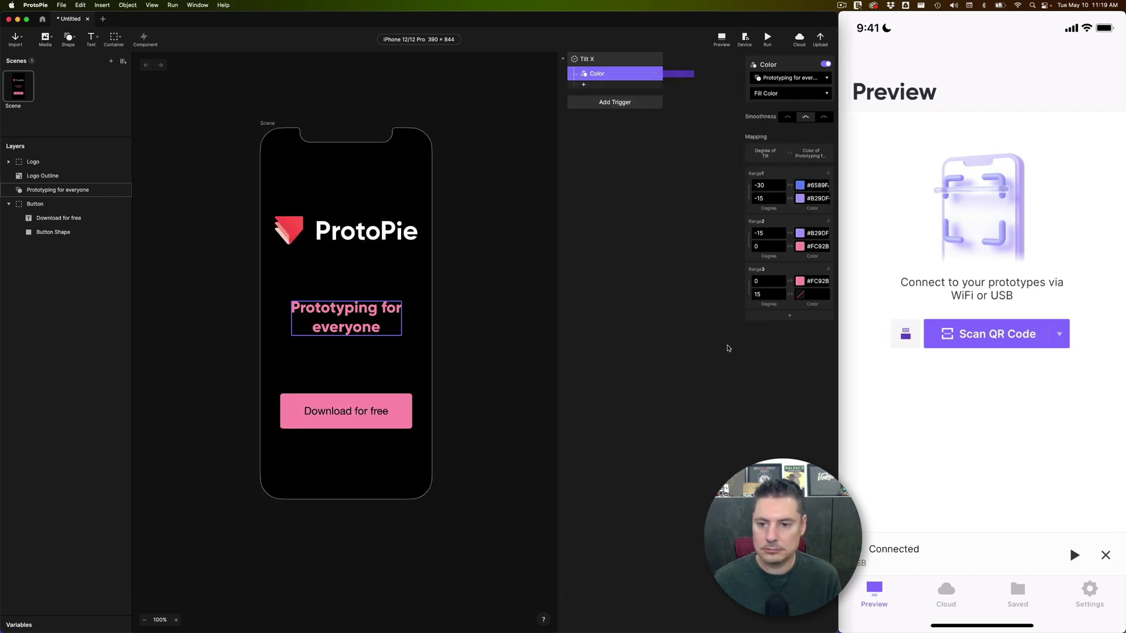
{"action": "left_click", "coordinate": [820, 295]}
{"action": "key", "text": "super+v"}
{"action": "key", "text": "Return"}
- Add a fourth range from 15 in orange to Figma's yellow hex at 30
{"action": "left_click", "coordinate": [804, 315]}
{"action": "type", "text": "15"}
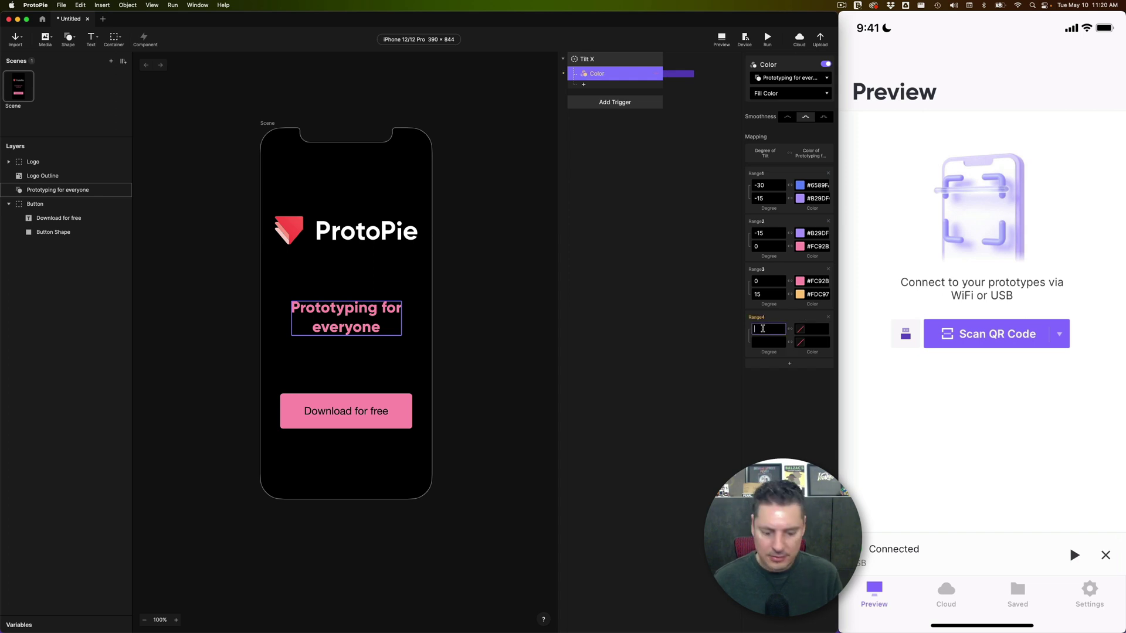
{"action": "key", "text": "Tab"}
{"action": "key", "text": "super+v"}
{"action": "key", "text": "Tab"}
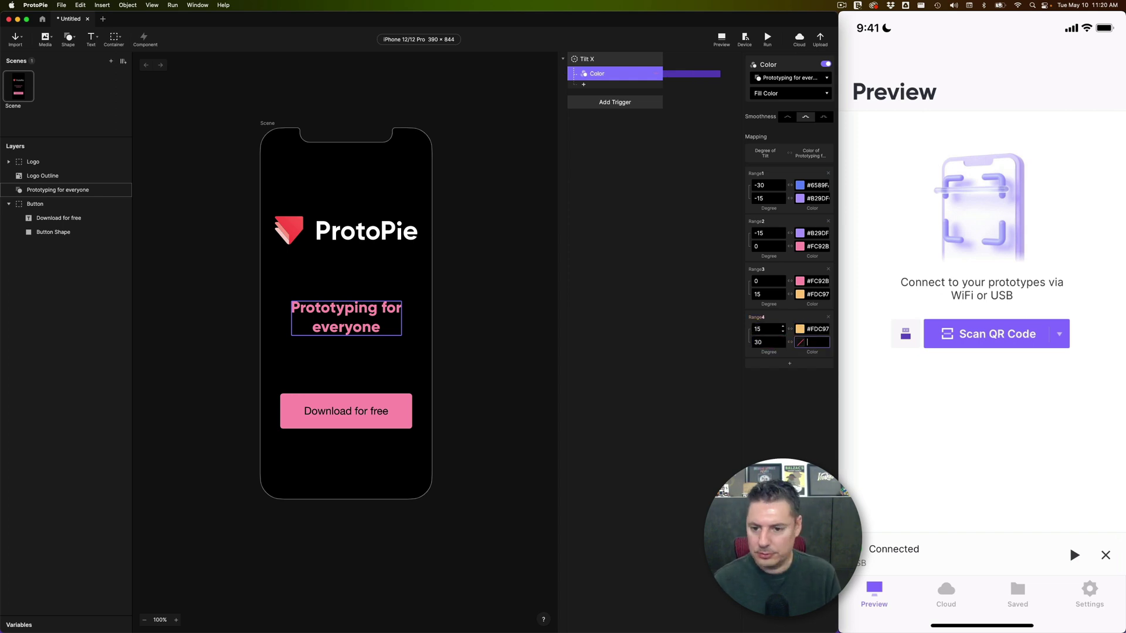
{"action": "key", "text": "super+Tab"}
{"action": "left_click", "coordinate": [547, 404]}
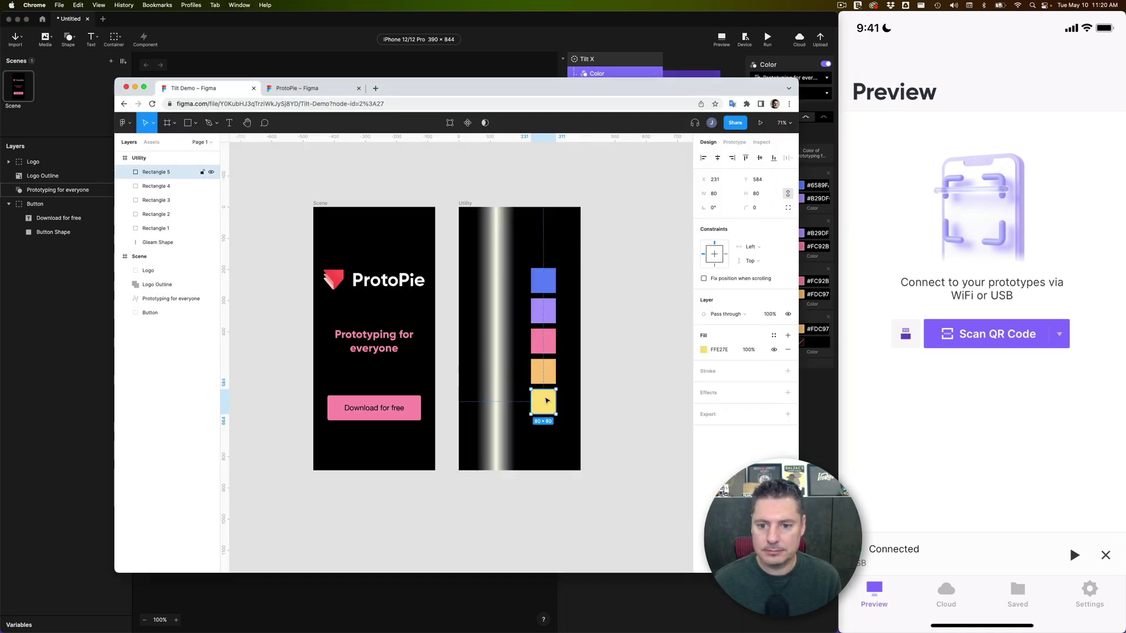
{"action": "left_click", "coordinate": [726, 350]}
{"action": "key", "text": "super+Tab"}
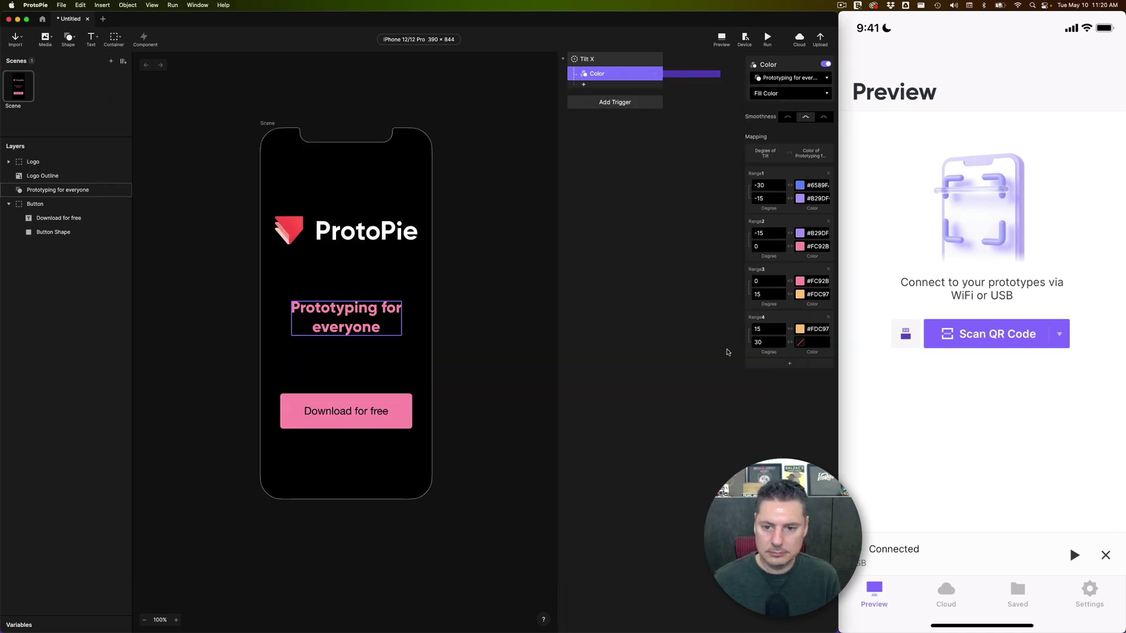
{"action": "left_click", "coordinate": [820, 342]}
{"action": "key", "text": "super+v"}
{"action": "key", "text": "Return"}
- Duplicate the tagline's Color response and retarget the copy to Button Shape
{"action": "left_click", "coordinate": [397, 402]}
{"action": "left_click", "coordinate": [595, 236]}
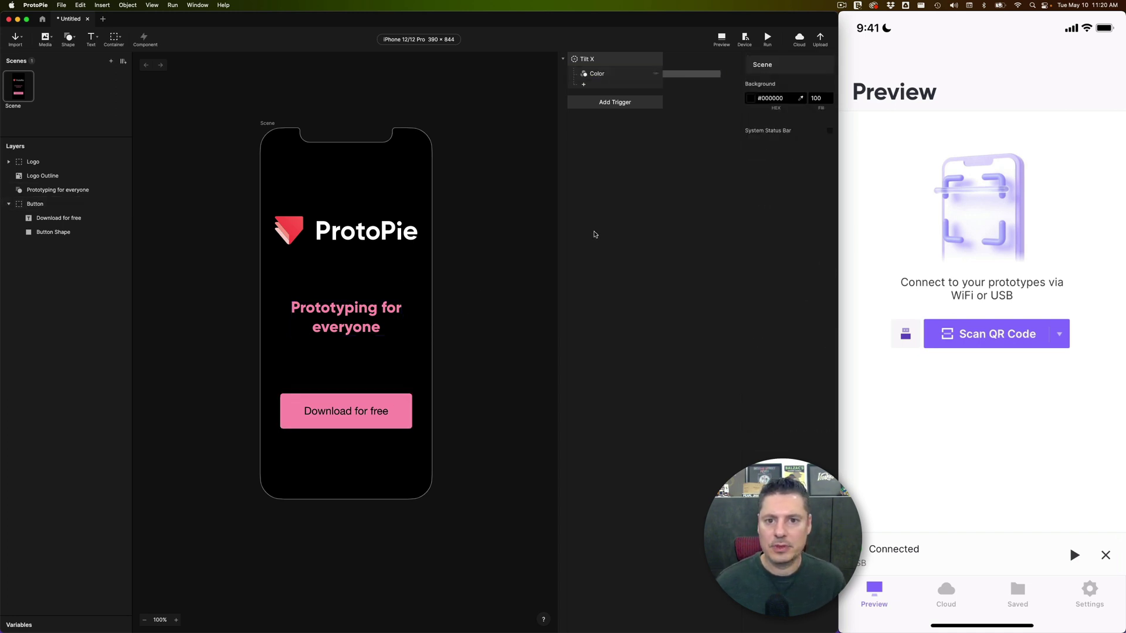
{"action": "left_click", "coordinate": [621, 75]}
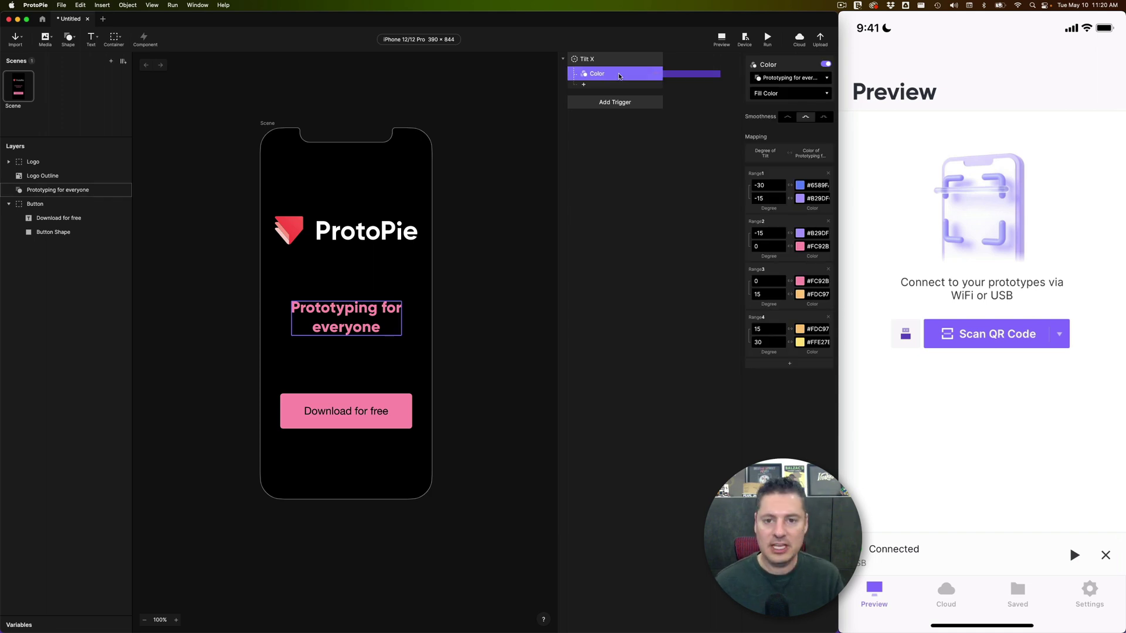
{"action": "key", "text": "super+d"}
{"action": "left_click", "coordinate": [791, 77]}
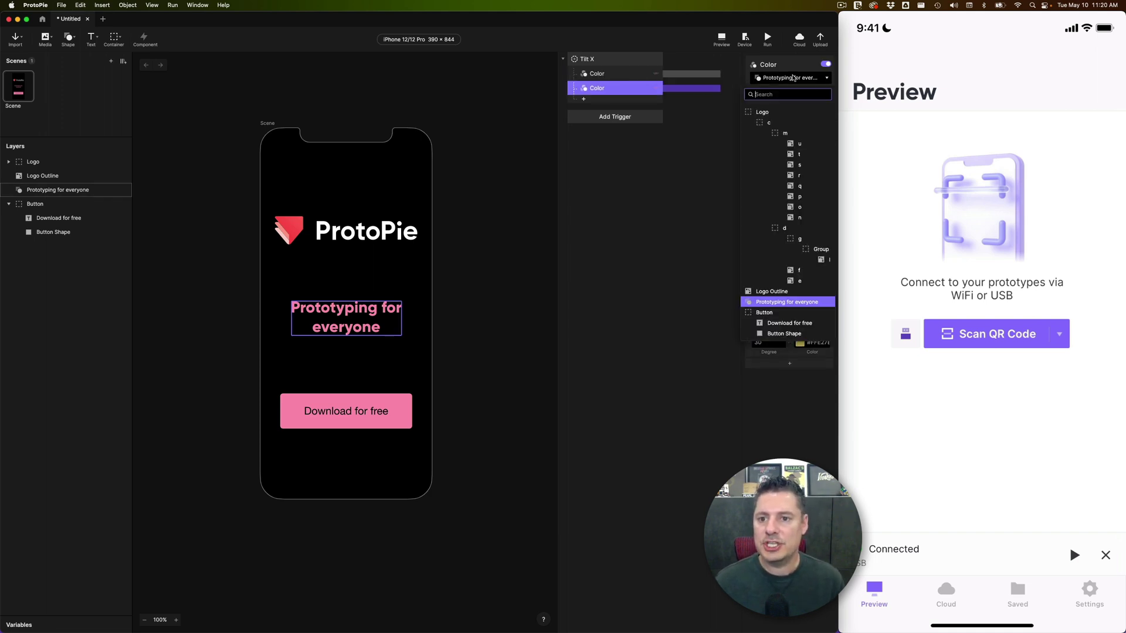
{"action": "left_click", "coordinate": [790, 333]}
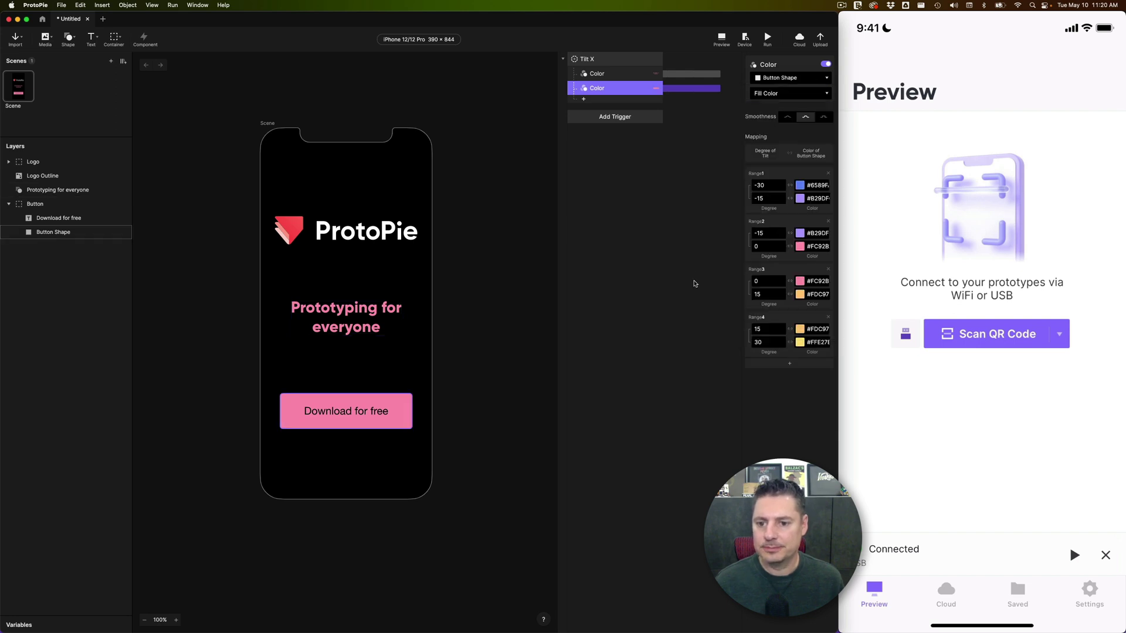
{"action": "left_click", "coordinate": [675, 228]}
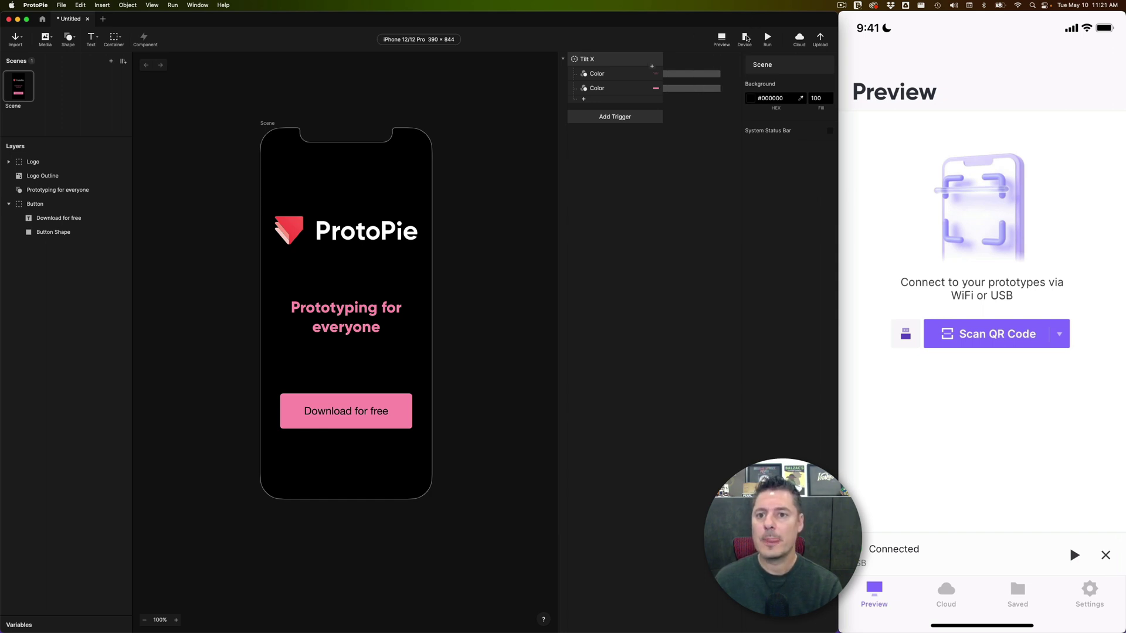
- Run the prototype on the USB-connected iPhone XR and test tilting in the QuickTime mirror
{"action": "left_click", "coordinate": [745, 37]}
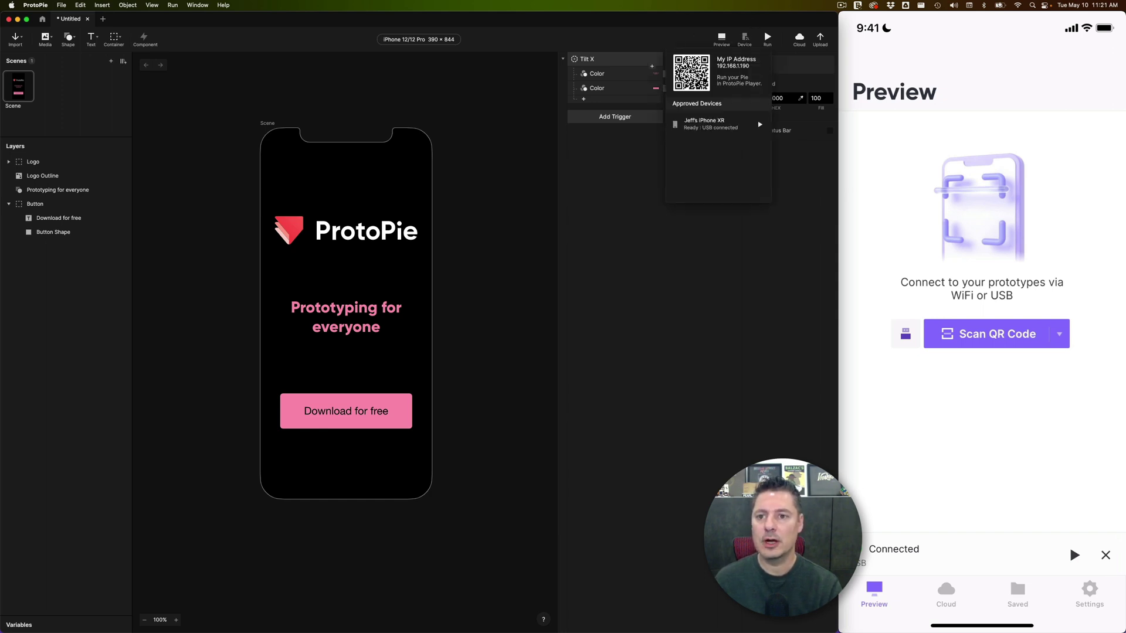
{"action": "left_click", "coordinate": [982, 19]}
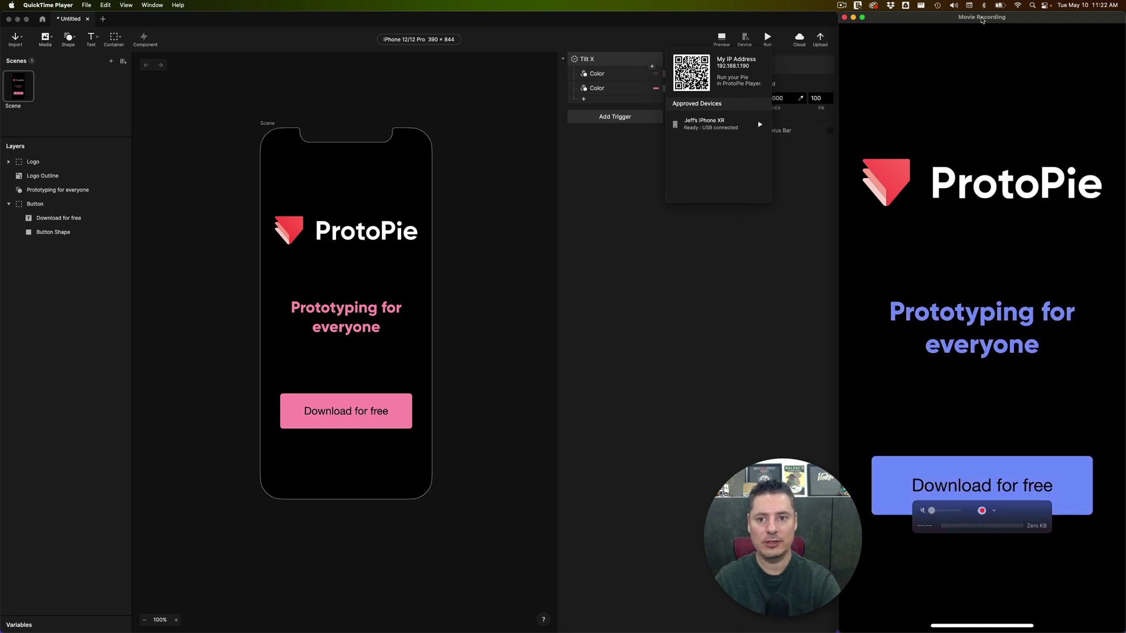
{"action": "left_click", "coordinate": [628, 188]}
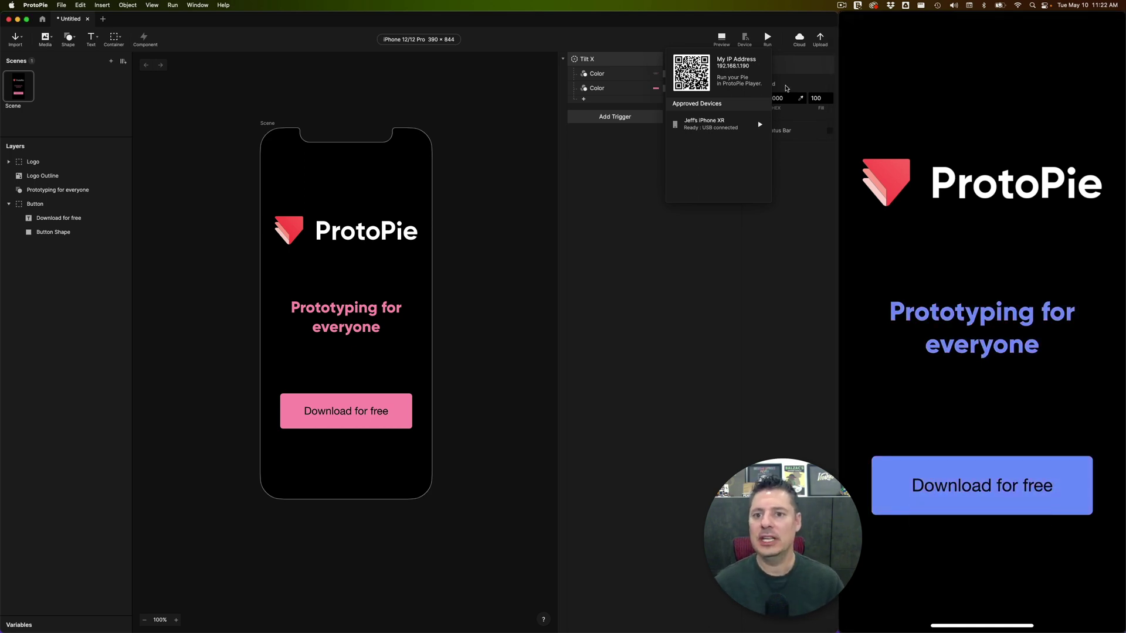
{"action": "left_click", "coordinate": [745, 38]}
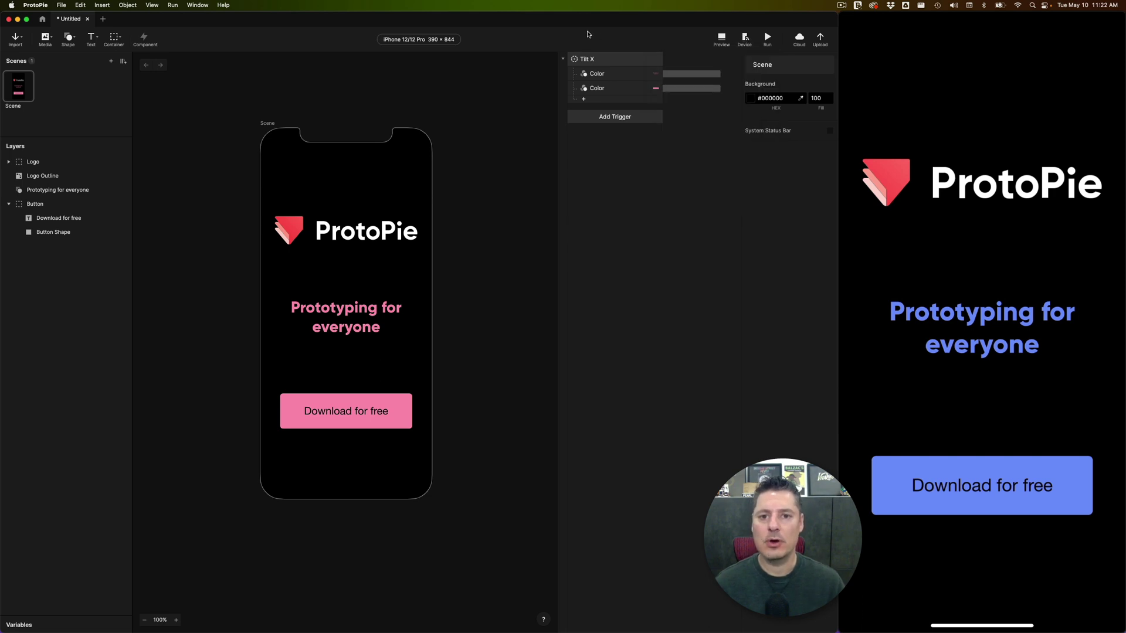
- Add a second Tilt trigger and rename it Tilt Y
{"action": "left_click", "coordinate": [616, 119]}
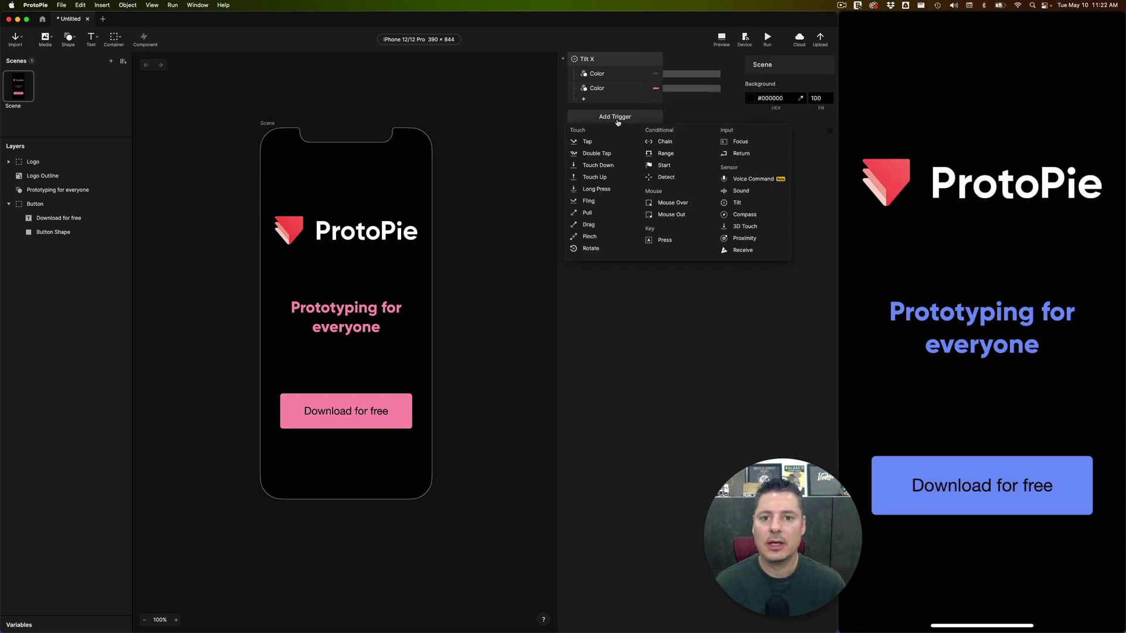
{"action": "left_click", "coordinate": [755, 204]}
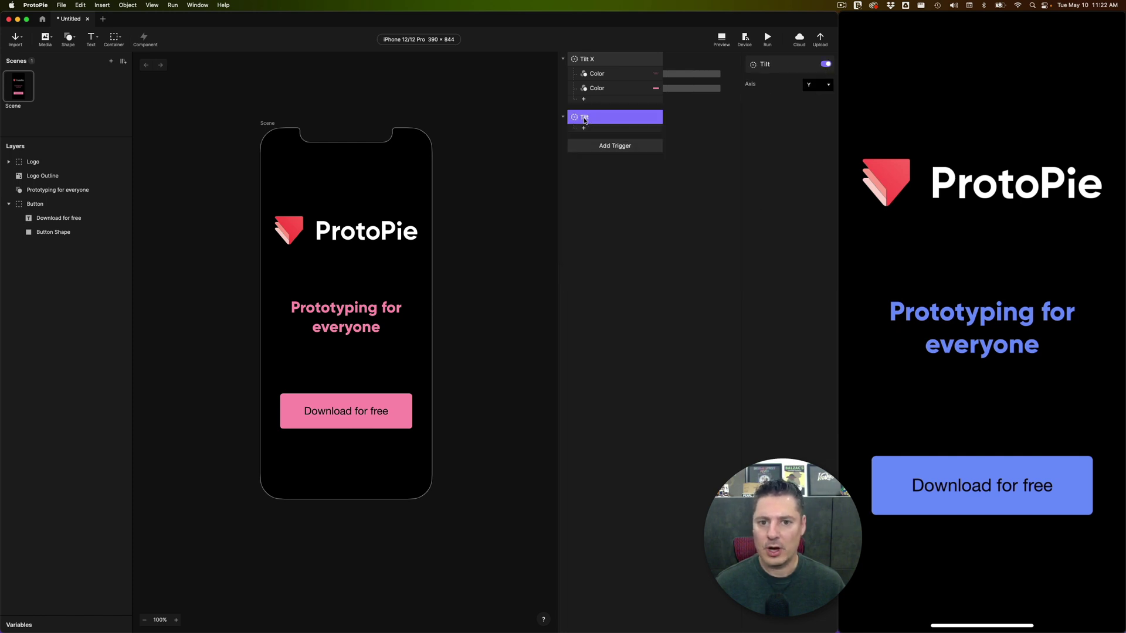
{"action": "double_click", "coordinate": [611, 118]}
{"action": "type", "text": "Y"}
{"action": "key", "text": "Return"}
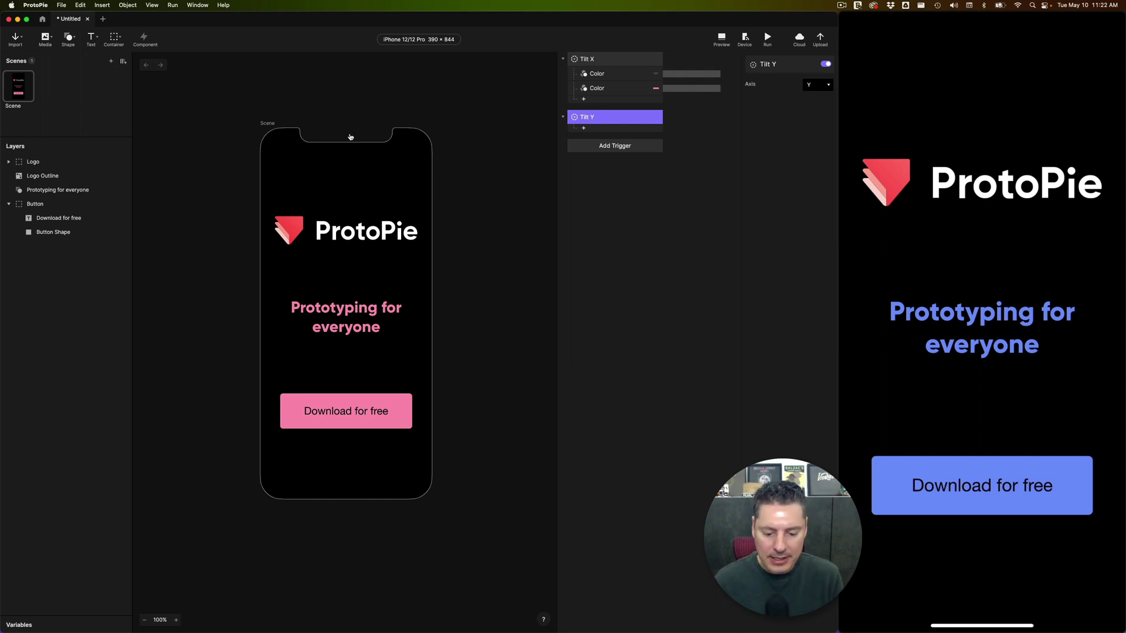
{"action": "key", "text": "super+Tab"}
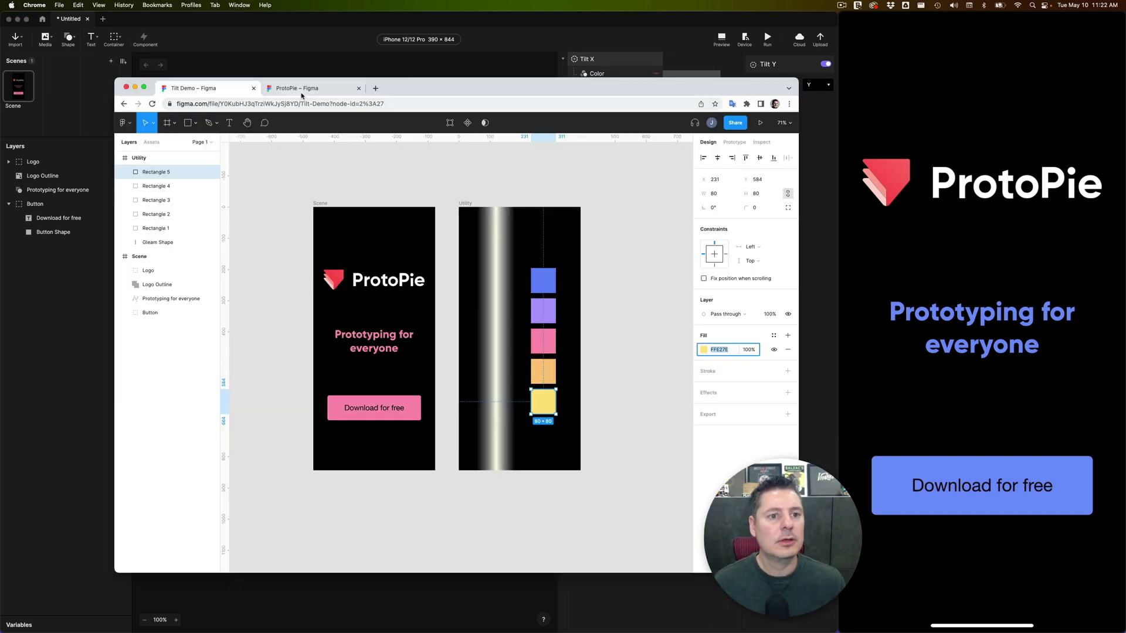
- Select the Gleam Shape gradient strip in the Utility frame and drag it to inspect it
{"action": "left_click", "coordinate": [465, 203]}
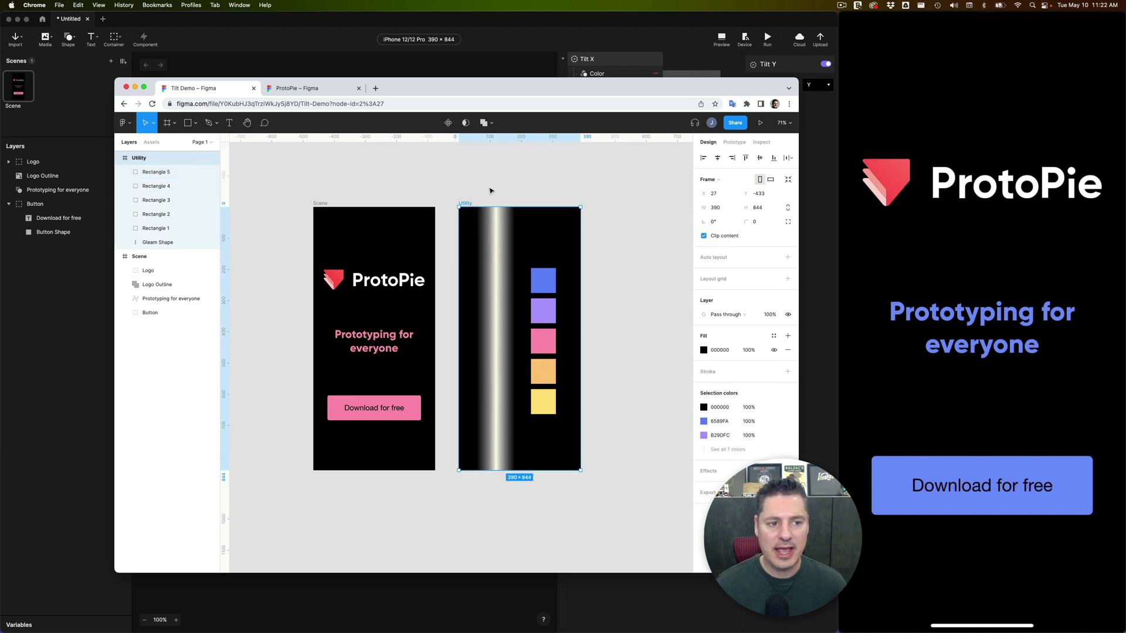
{"action": "left_click", "coordinate": [501, 262]}
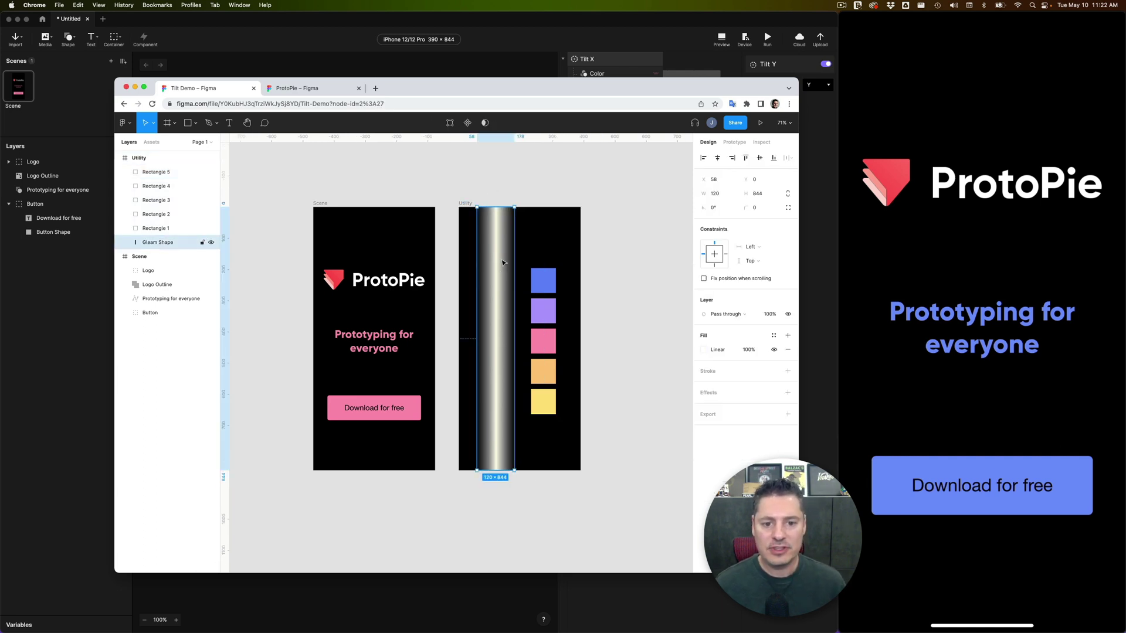
{"action": "mouse_move", "coordinate": [498, 262]}
{"action": "left_mouse_down"}
{"action": "mouse_move", "coordinate": [633, 265]}
{"action": "mouse_move", "coordinate": [483, 276]}
{"action": "left_mouse_up"}
{"action": "key", "text": "super+Tab"}
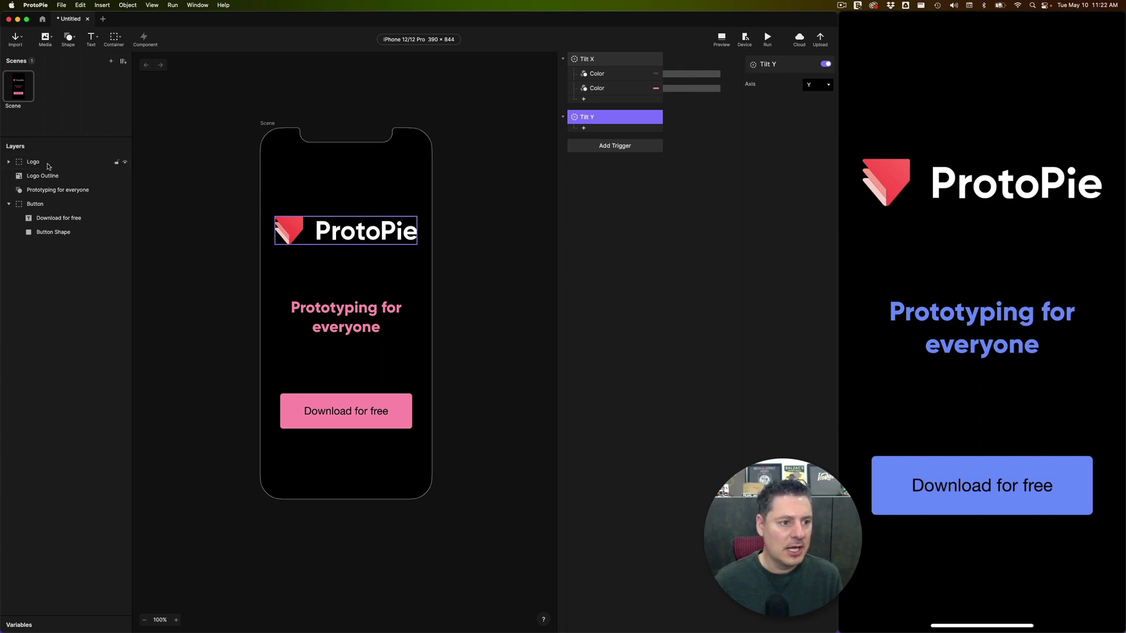
- Set the scene background colour to grey #707070
{"action": "left_click", "coordinate": [118, 164]}
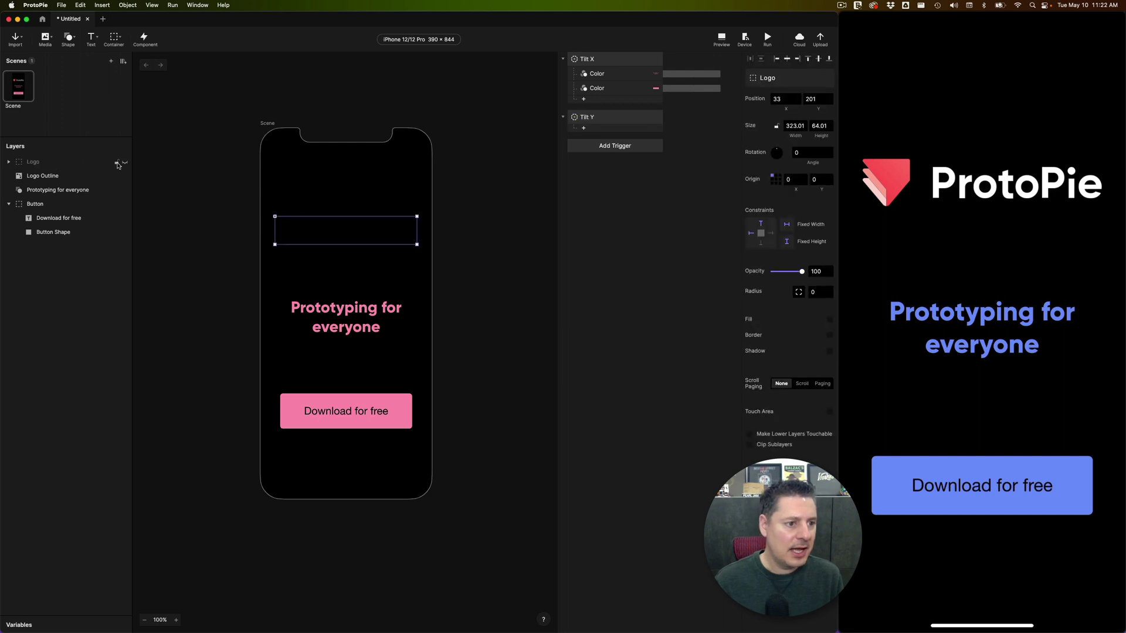
{"action": "left_click", "coordinate": [43, 177]}
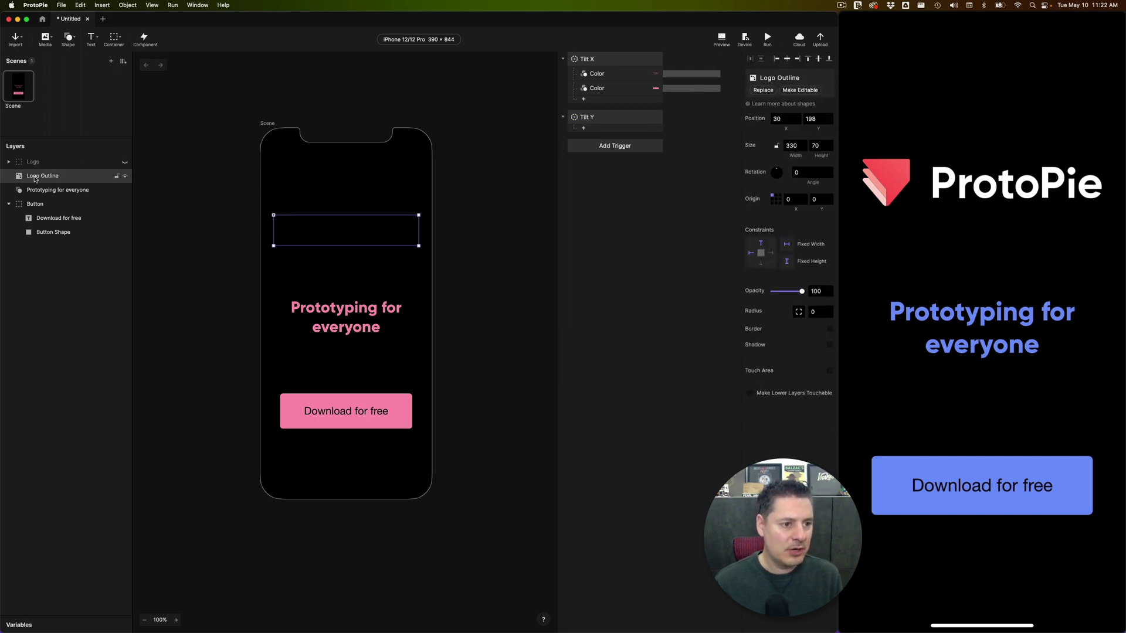
{"action": "left_click", "coordinate": [125, 165]}
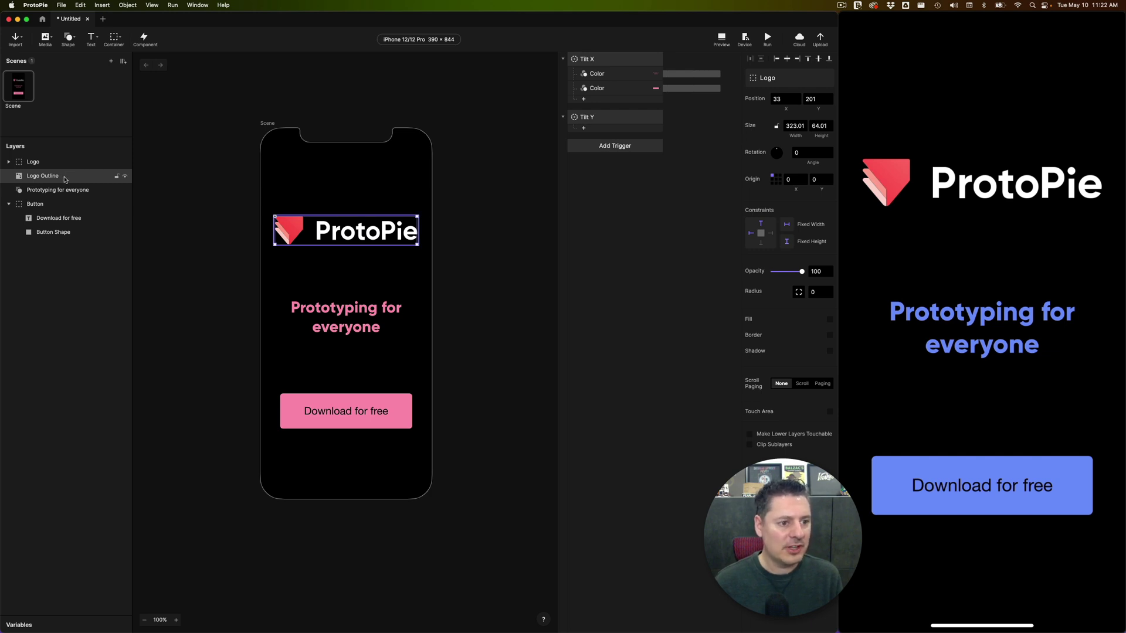
{"action": "left_click", "coordinate": [254, 123]}
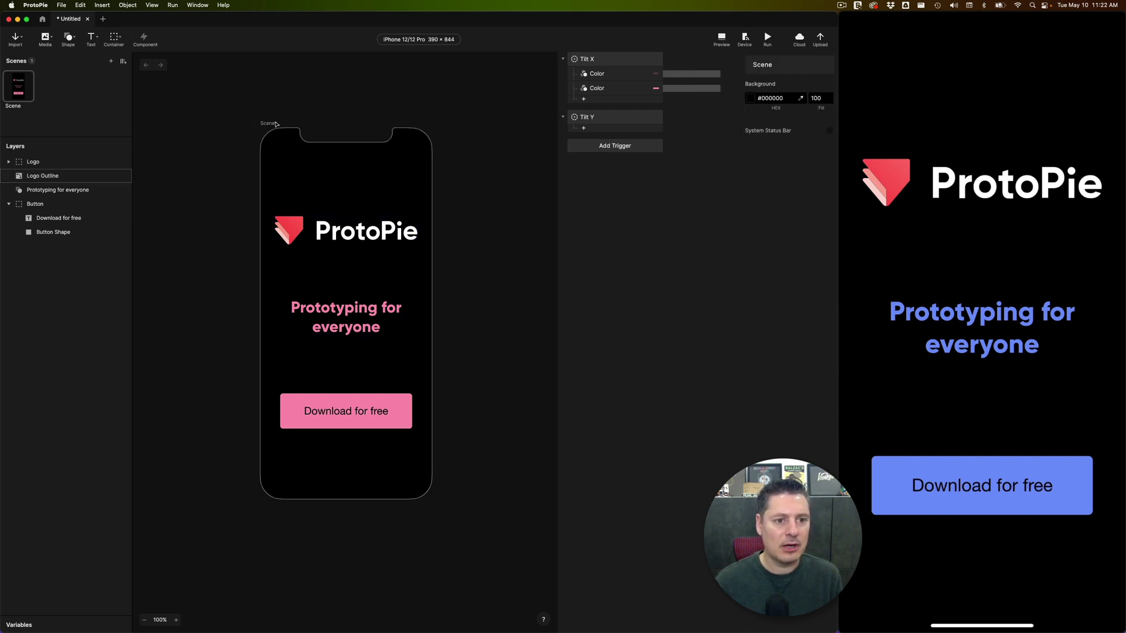
{"action": "left_click", "coordinate": [755, 103]}
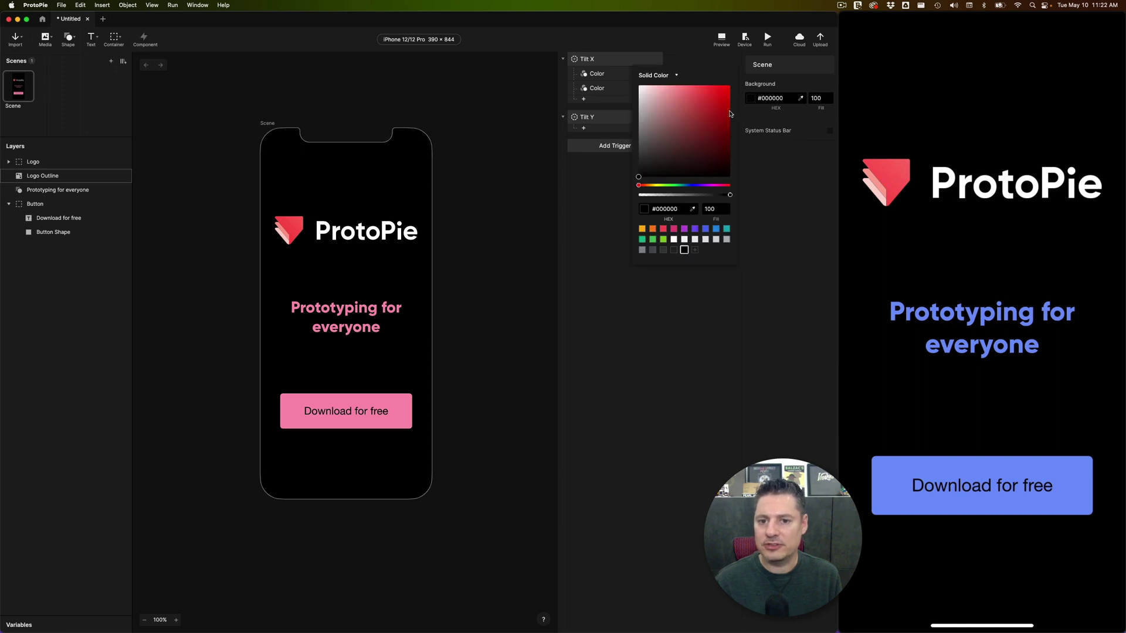
{"action": "left_click", "coordinate": [663, 150]}
{"action": "left_click", "coordinate": [505, 171]}
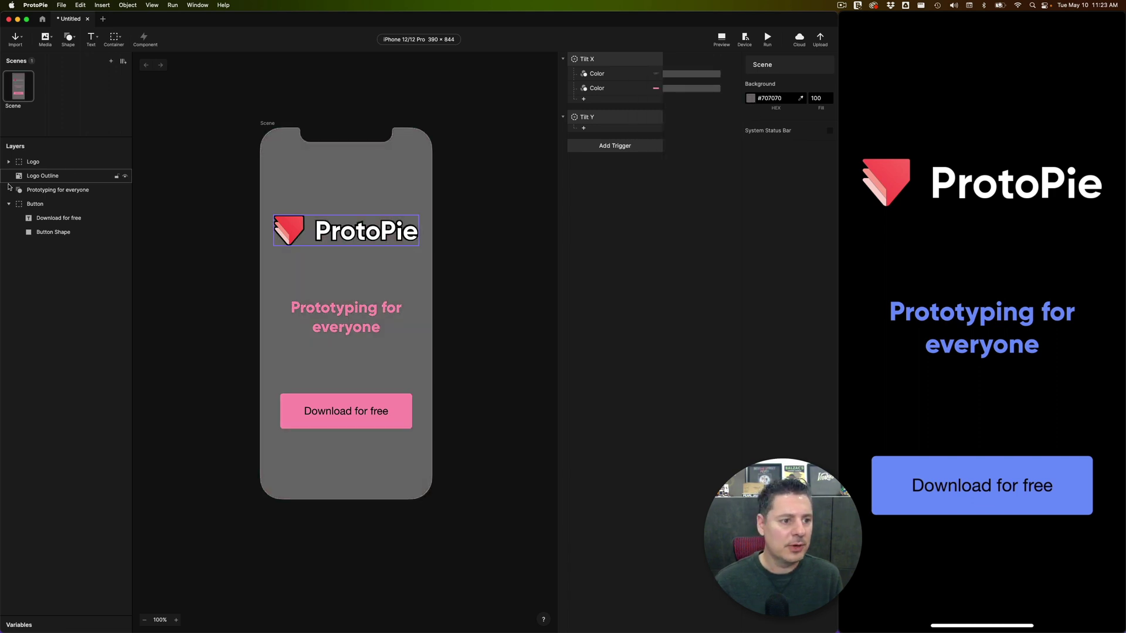
- Make the Logo Outline layer an editable shape with its own #000000 fill
{"action": "left_click", "coordinate": [63, 178]}
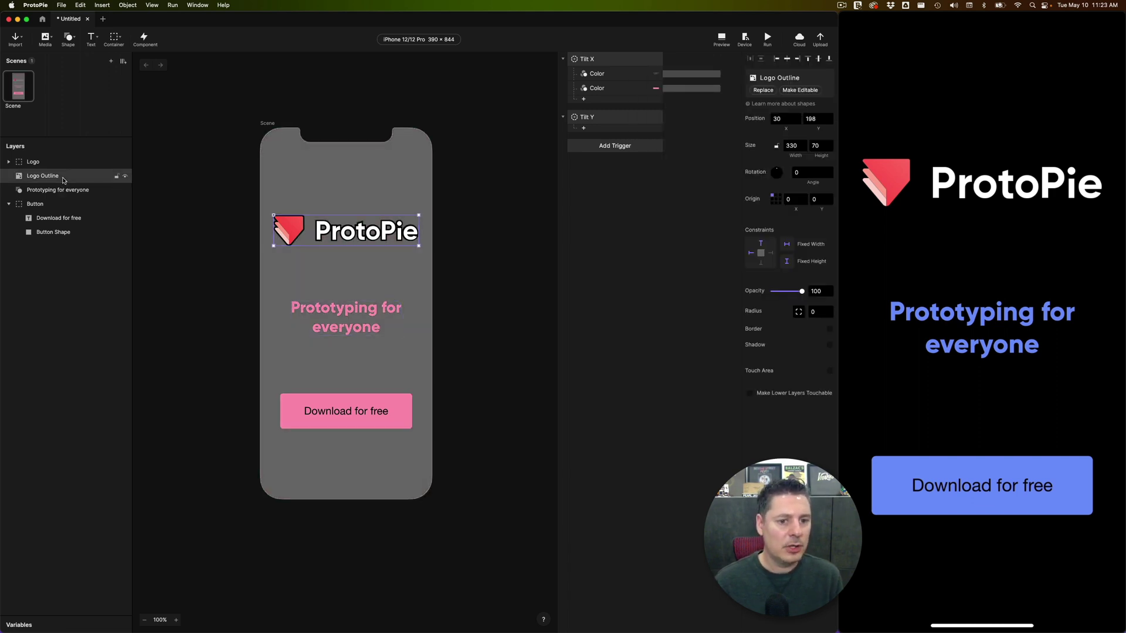
{"action": "left_click", "coordinate": [125, 162]}
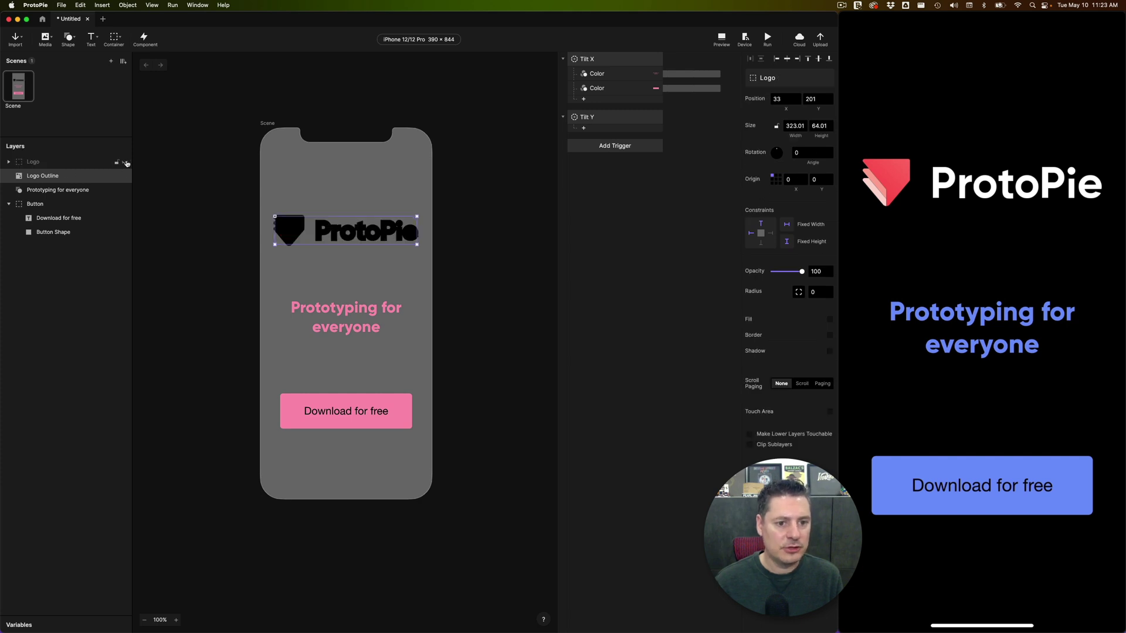
{"action": "left_click", "coordinate": [124, 162]}
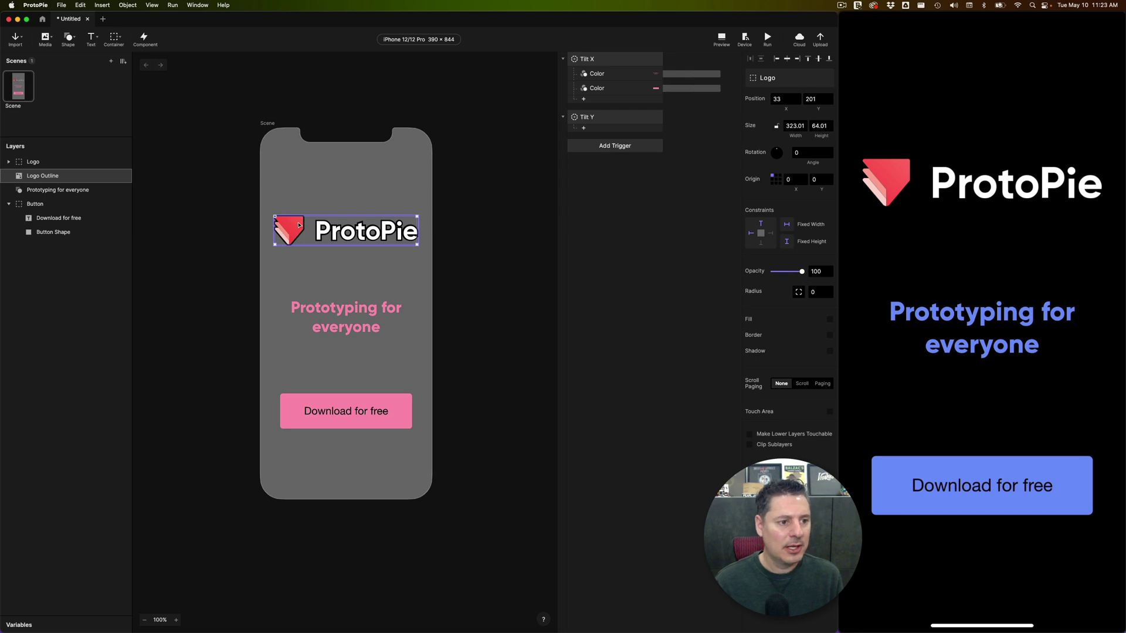
{"action": "left_click", "coordinate": [63, 177]}
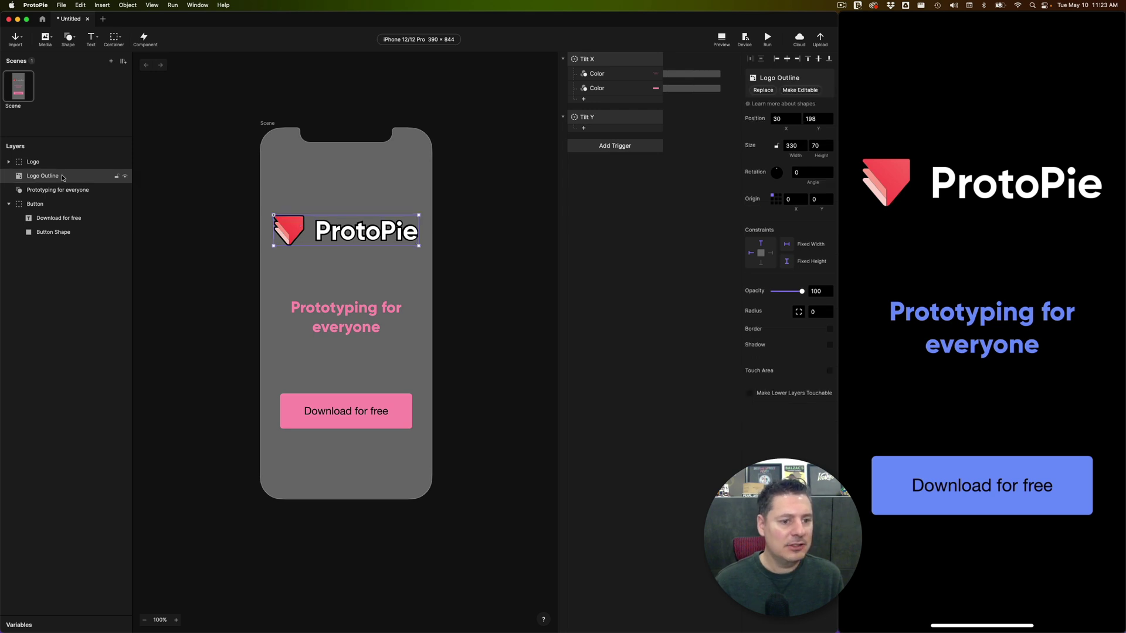
{"action": "left_click", "coordinate": [800, 89]}
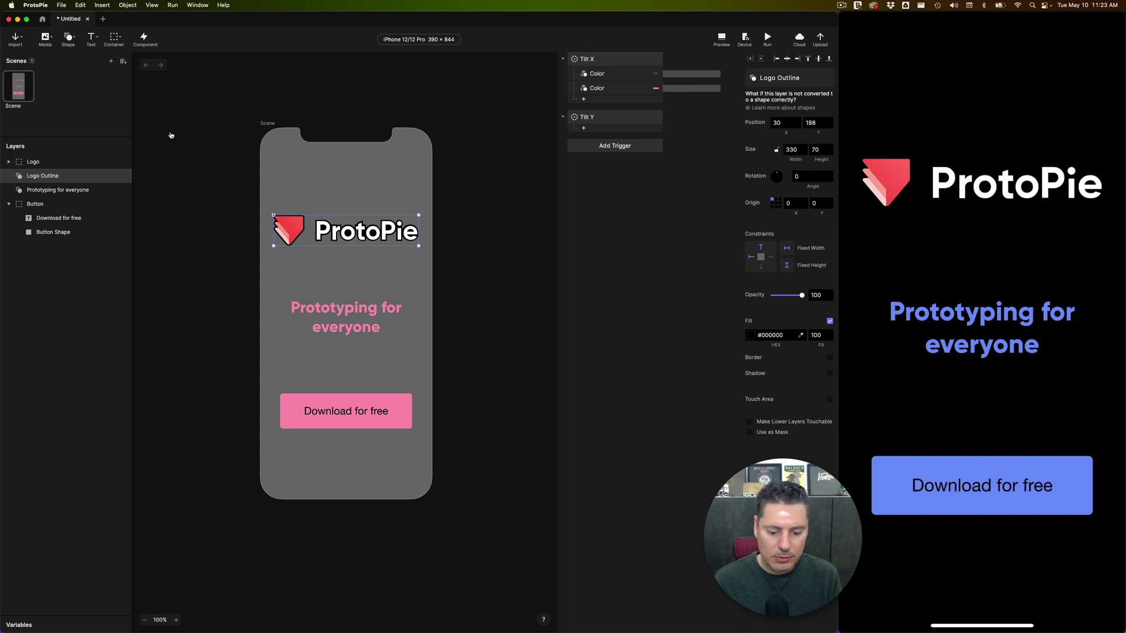
- In Figma, run the ProtoPie plugin on the Gleam Shape and move its export dialog aside
{"action": "key", "text": "super+Tab"}
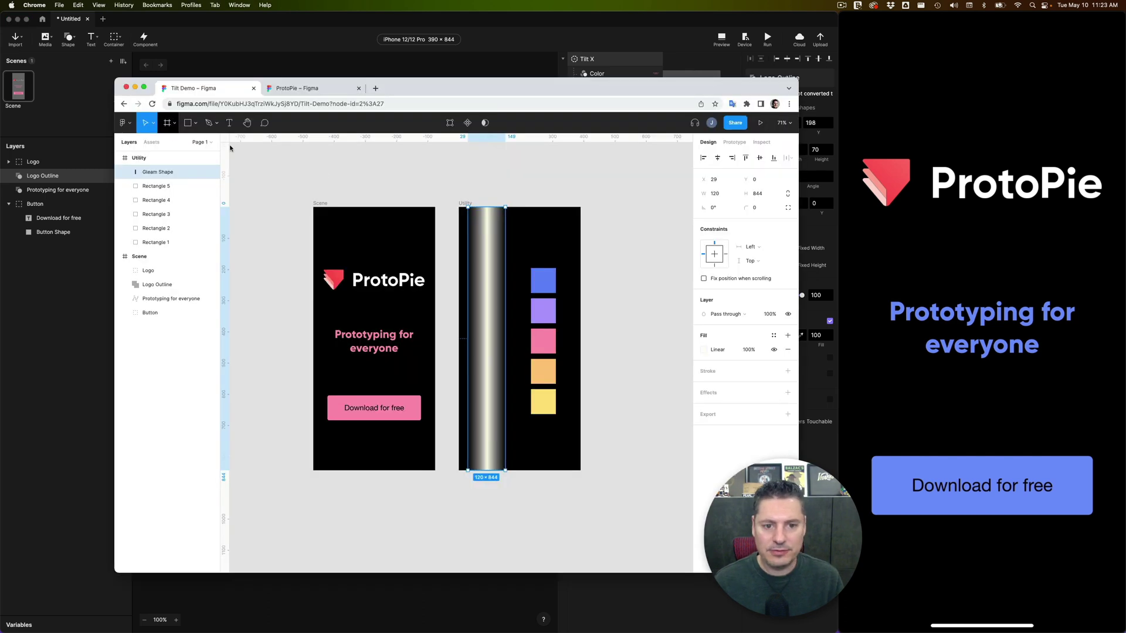
{"action": "right_click", "coordinate": [484, 241]}
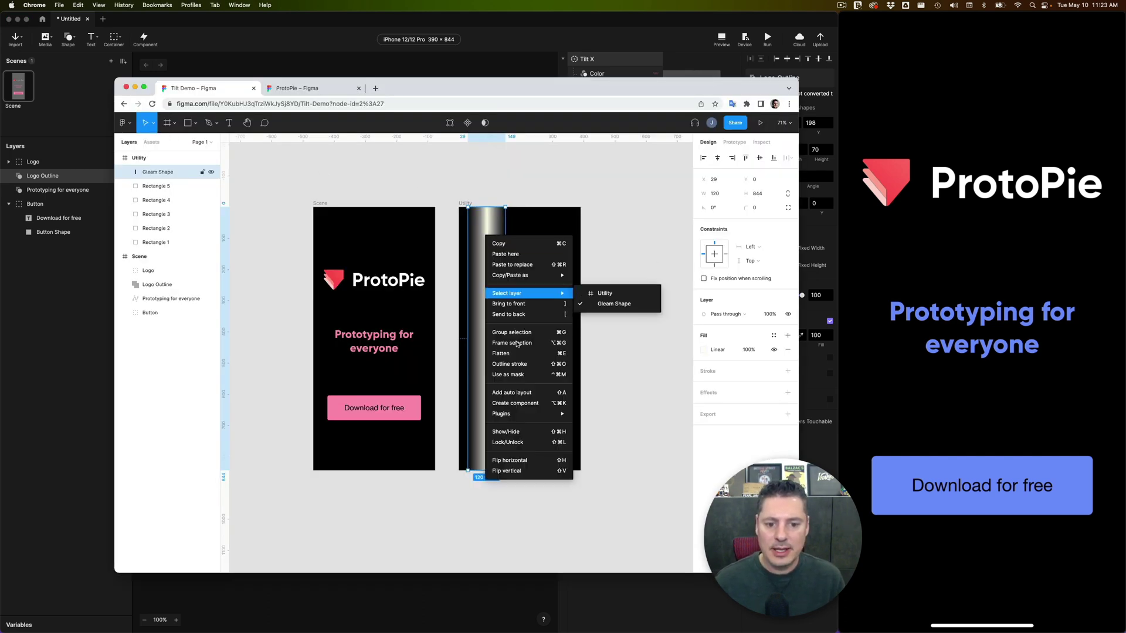
{"action": "mouse_move", "coordinate": [545, 414]}
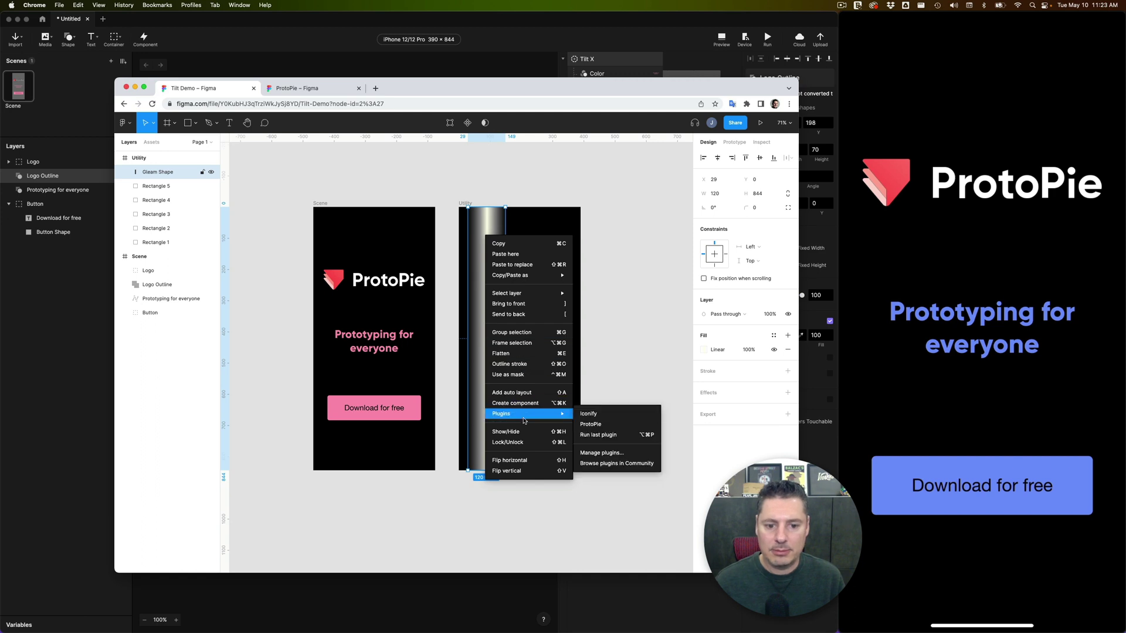
{"action": "left_click", "coordinate": [598, 425]}
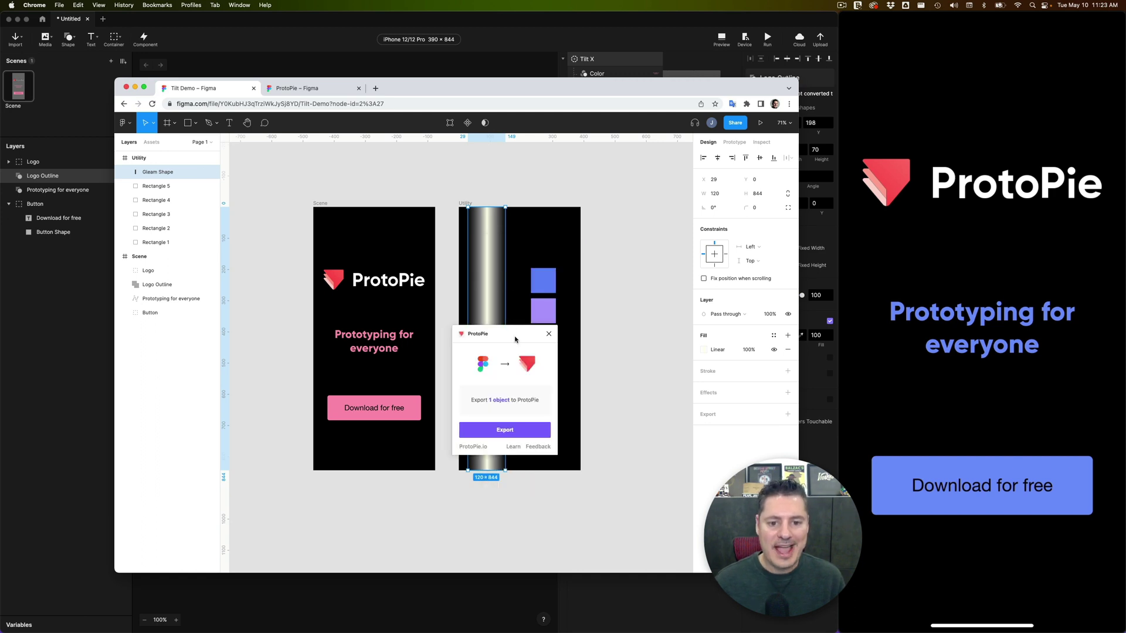
{"action": "left_click_drag", "start_coordinate": [504, 336], "coordinate": [417, 307]}
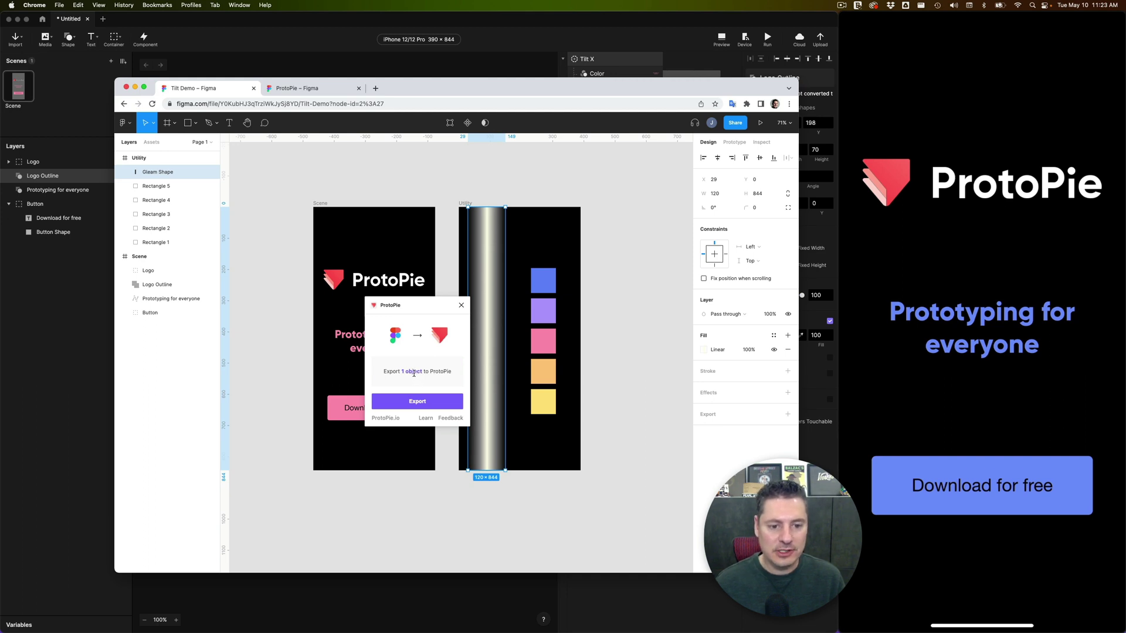
- Export the Gleam Shape to ProtoPie and set the scene background to black (000000)
{"action": "left_click", "coordinate": [424, 402]}
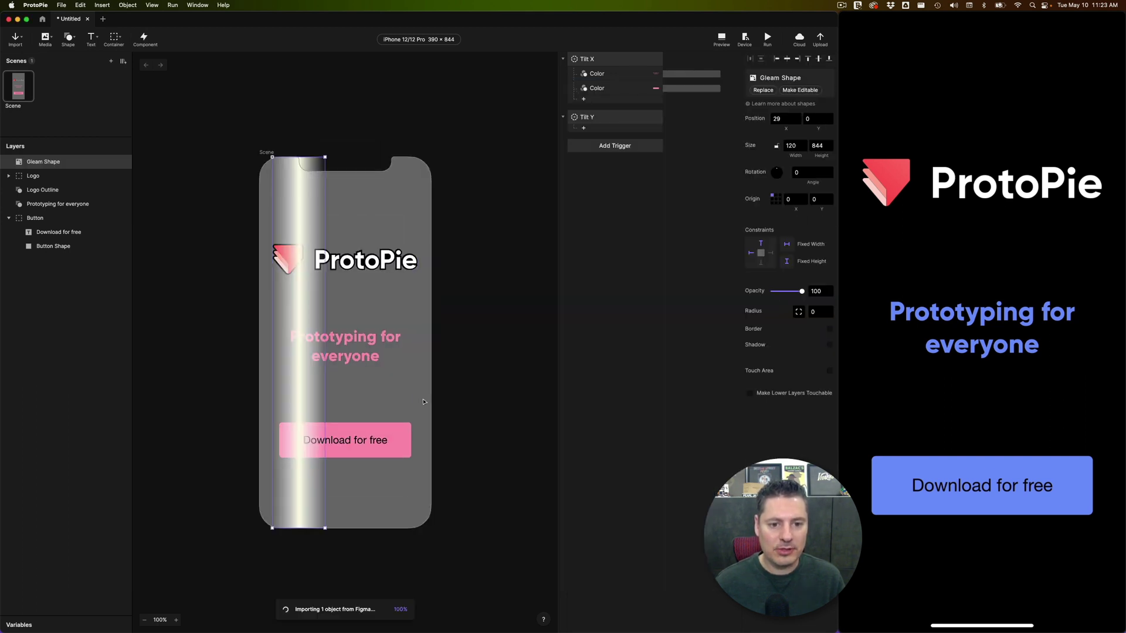
{"action": "left_click", "coordinate": [224, 159]}
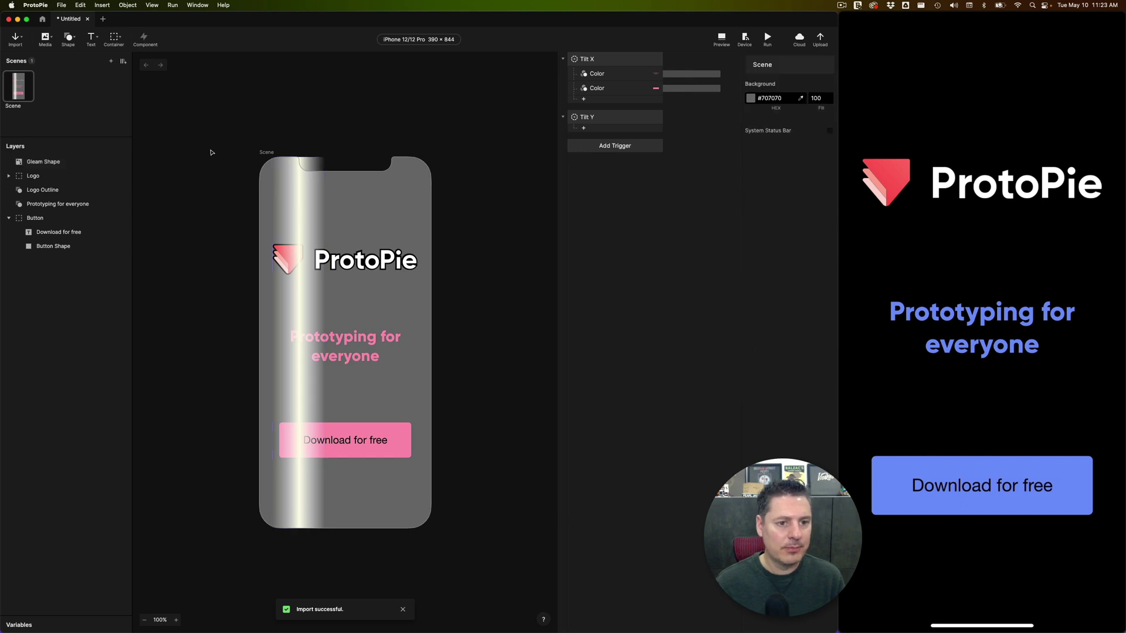
{"action": "left_click", "coordinate": [768, 98]}
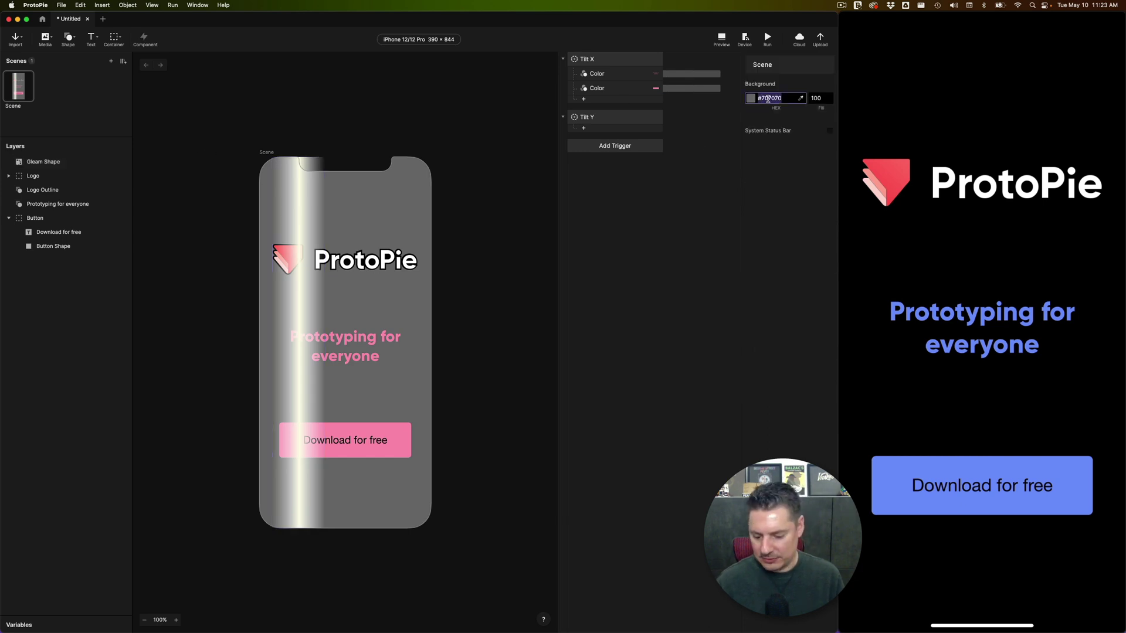
{"action": "type", "text": "000000"}
{"action": "key", "text": "Return"}
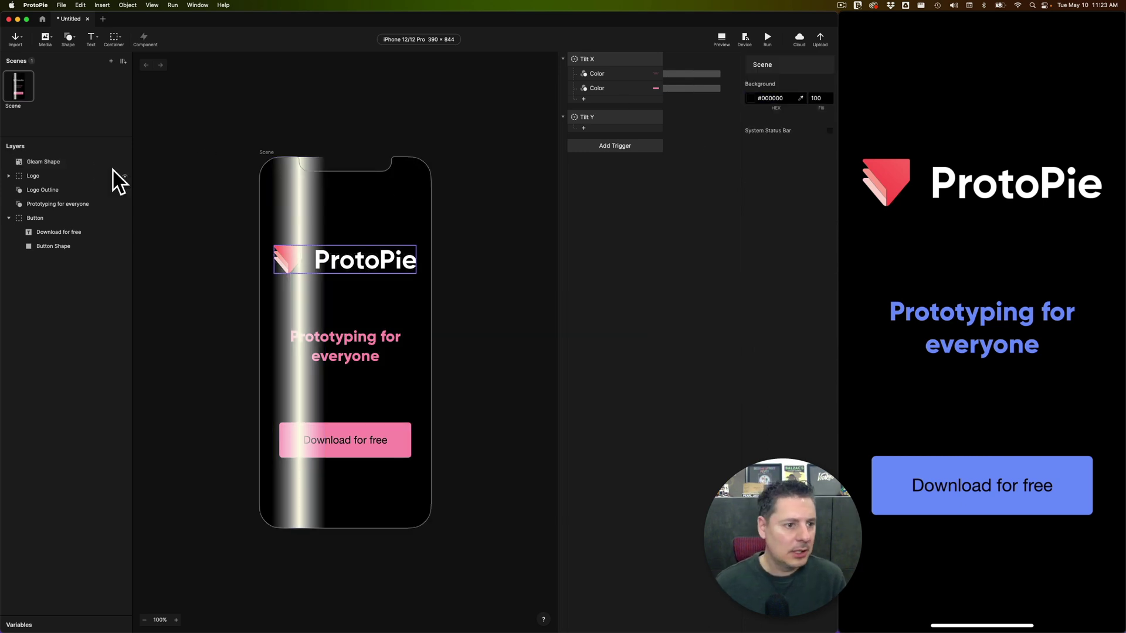
- Drag the Gleam Shape left, just off the phone screen, to X -134, Y 0
{"action": "left_click", "coordinate": [51, 165]}
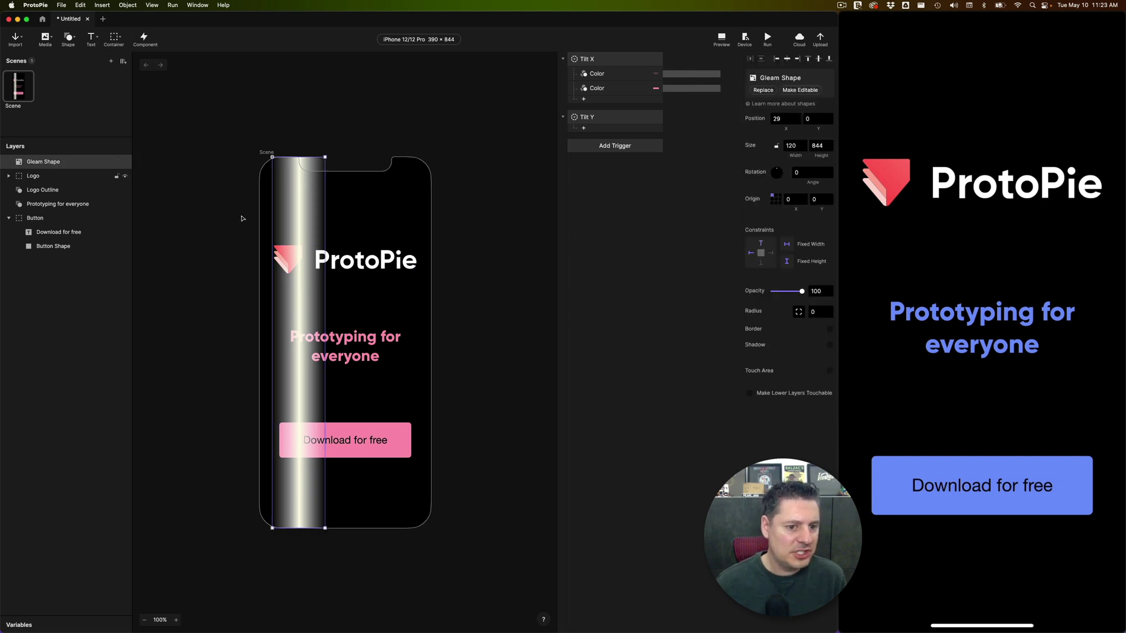
{"action": "left_click", "coordinate": [49, 193]}
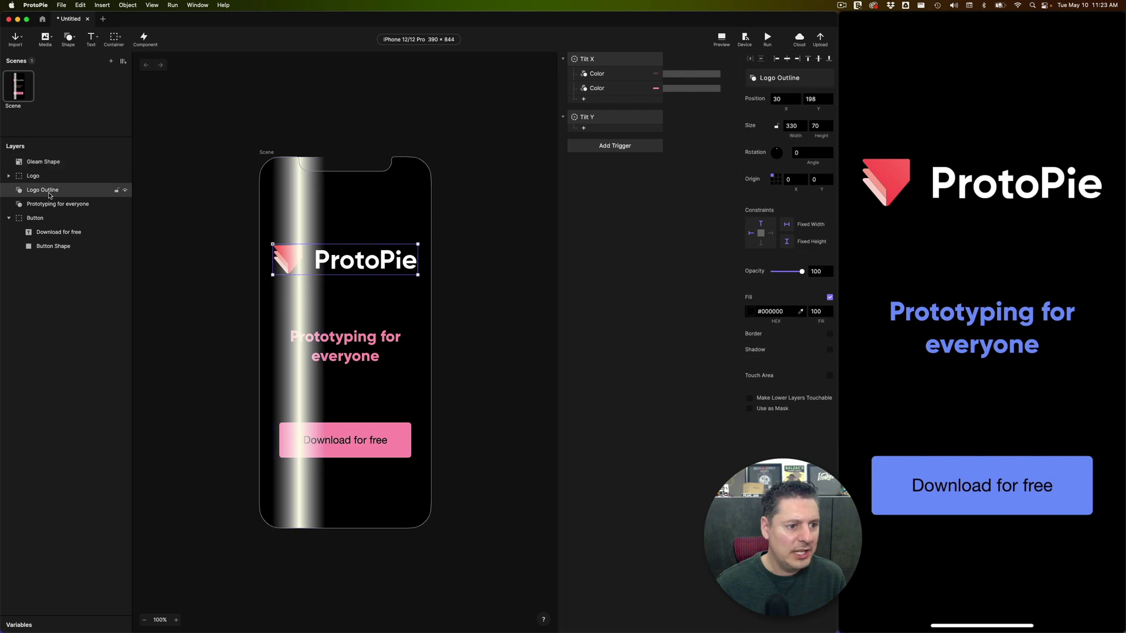
{"action": "left_click", "coordinate": [347, 187]}
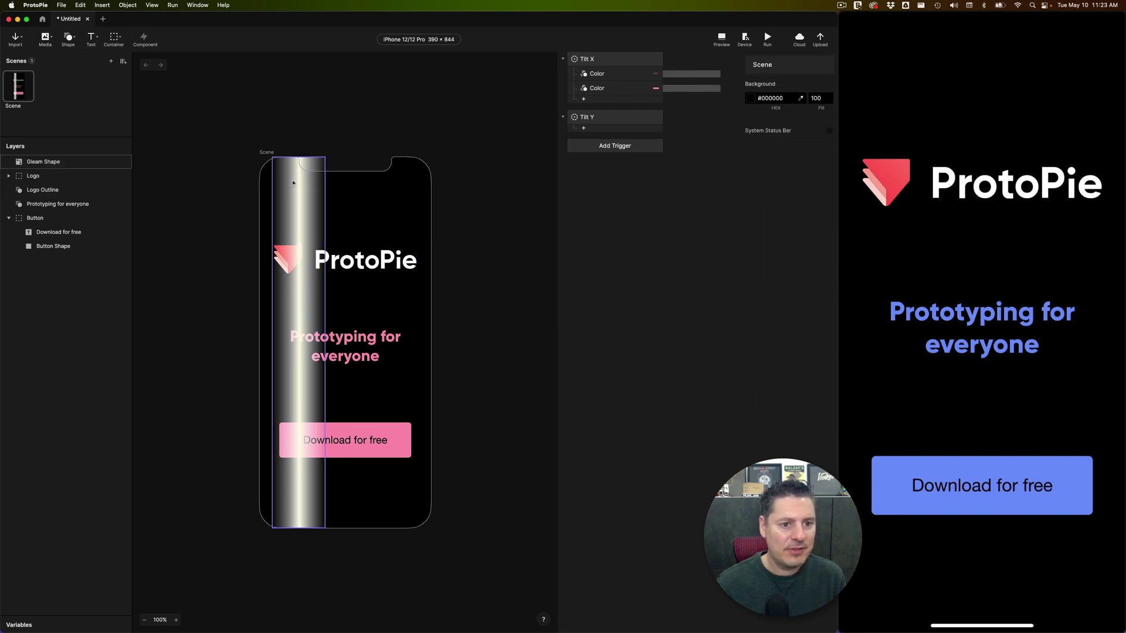
{"action": "left_click_drag", "start_coordinate": [320, 194], "coordinate": [229, 203]}
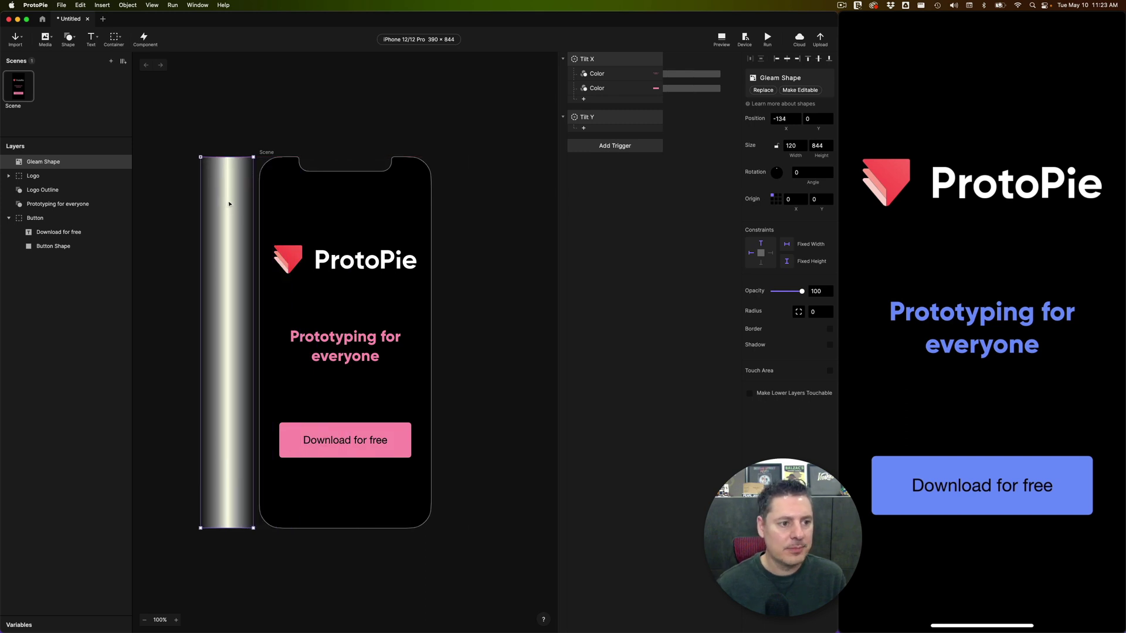
- Use the Logo Outline layer as a mask, then drag the gleam onto the phone to test it
{"action": "left_click", "coordinate": [47, 191]}
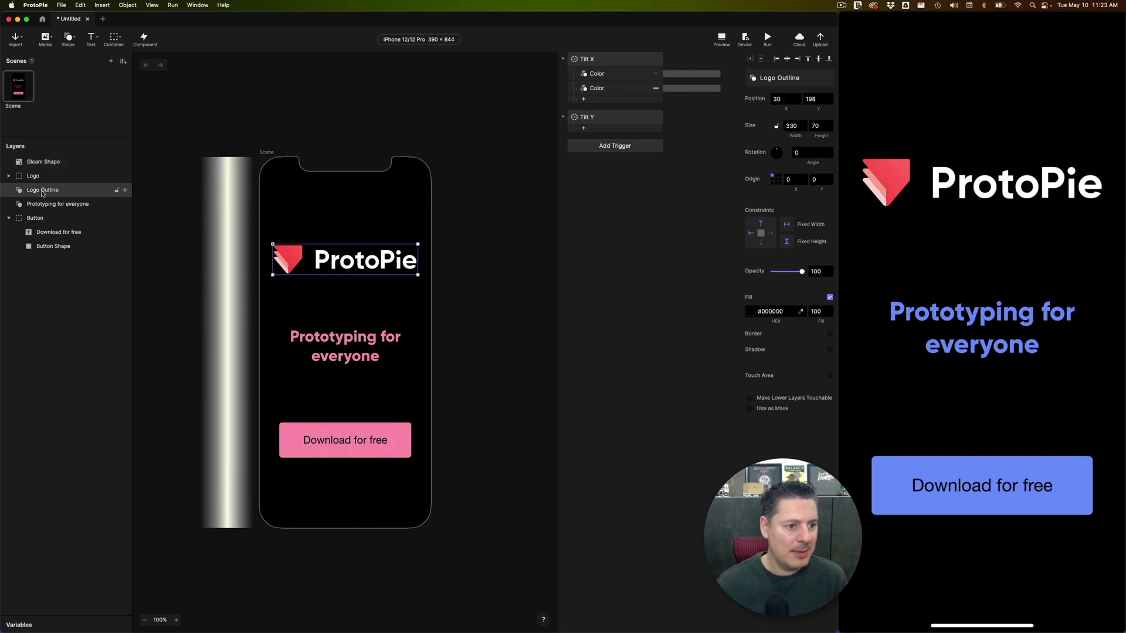
{"action": "right_click", "coordinate": [42, 194]}
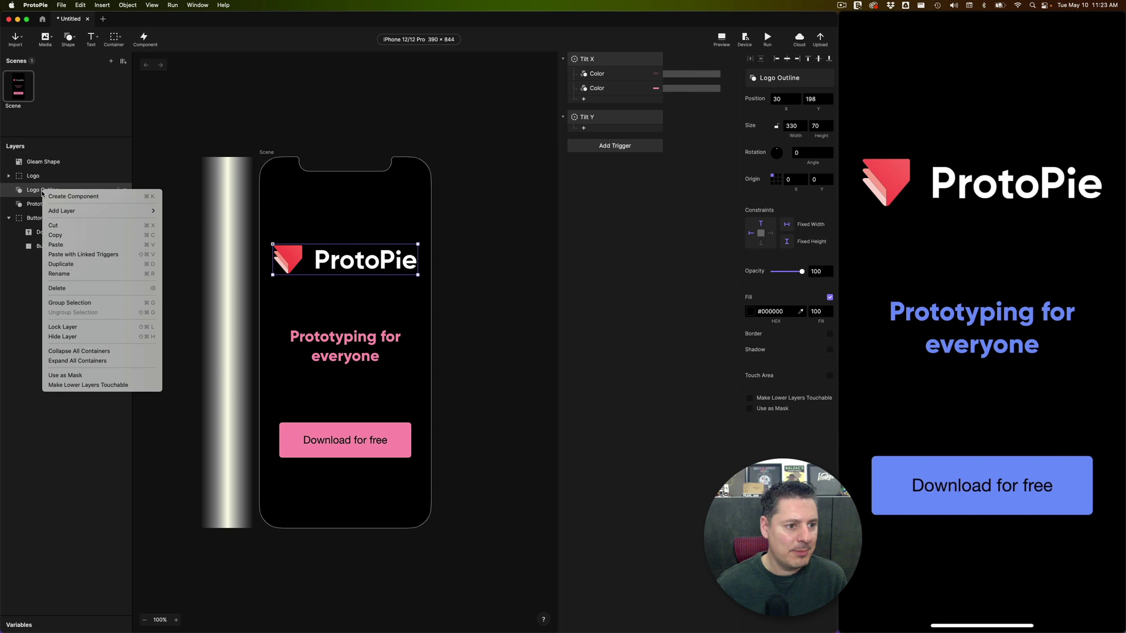
{"action": "left_click", "coordinate": [65, 375]}
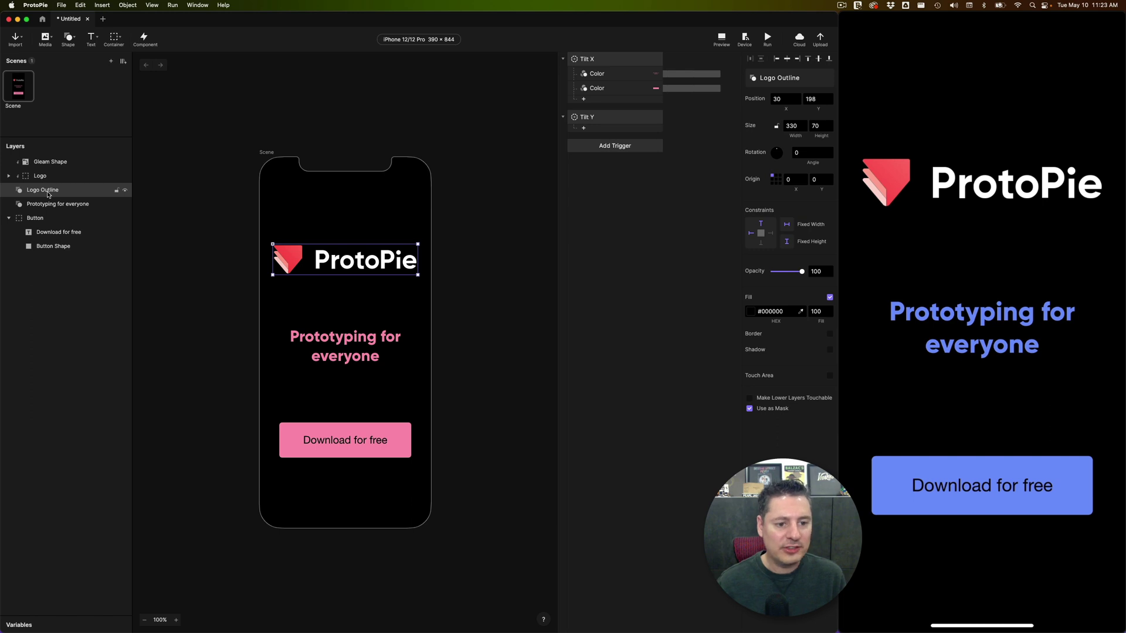
{"action": "left_click", "coordinate": [352, 341]}
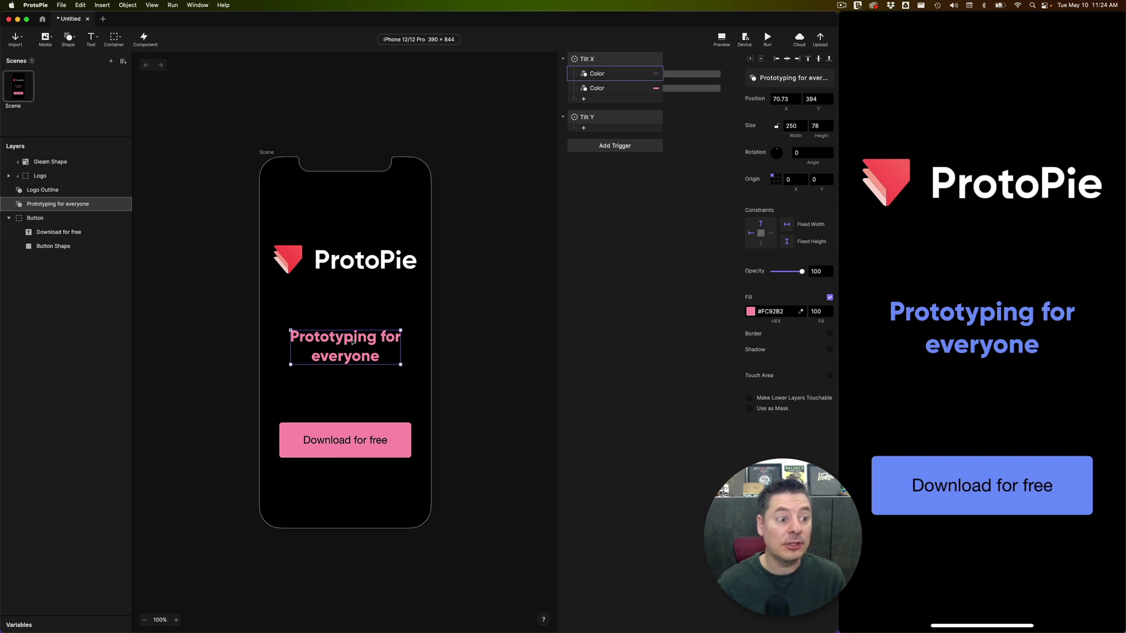
{"action": "left_click", "coordinate": [50, 190]}
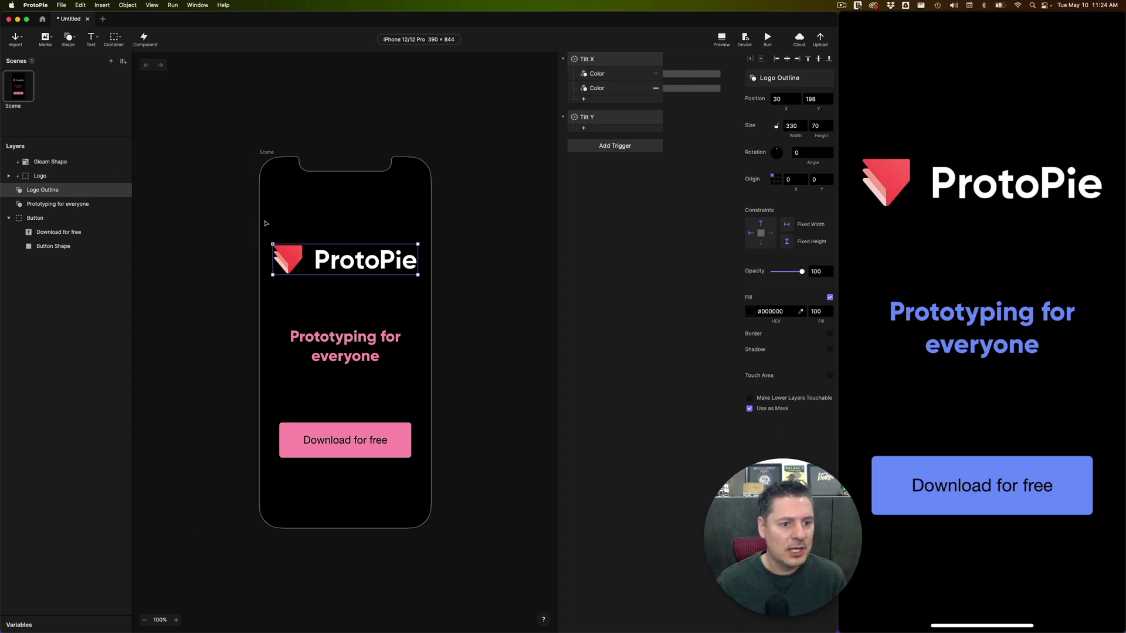
{"action": "left_click_drag", "start_coordinate": [223, 221], "coordinate": [257, 220]}
- Undo the test move, rotate the Gleam Shape 5° about its centre, then test-sweep and undo
{"action": "key", "text": "super+z"}
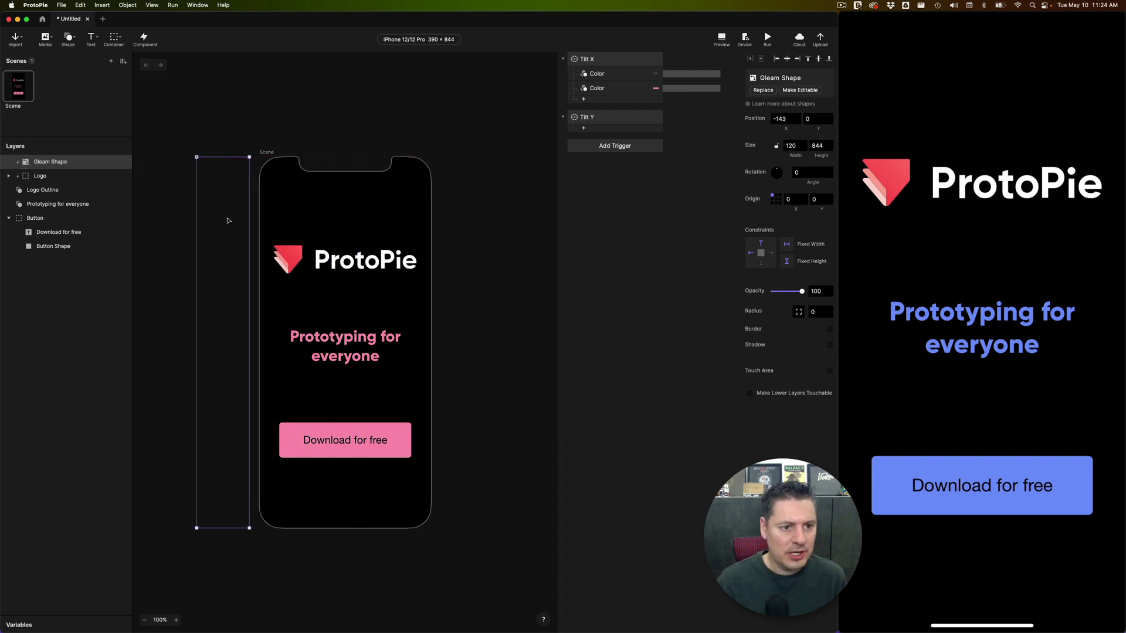
{"action": "left_click", "coordinate": [776, 200]}
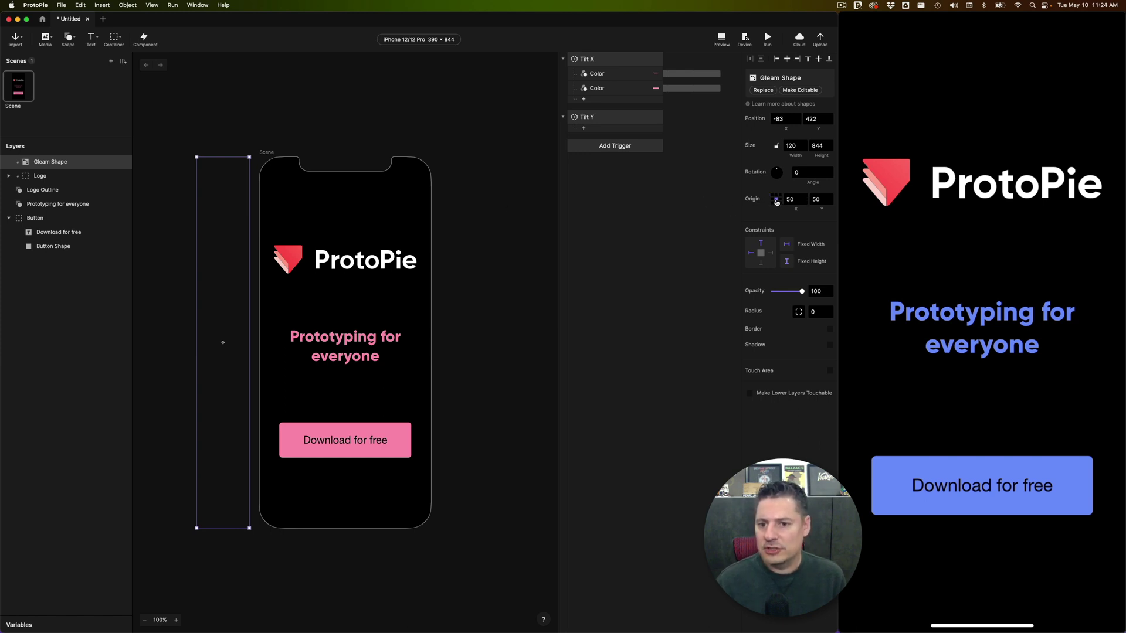
{"action": "left_click", "coordinate": [810, 173]}
{"action": "type", "text": "5"}
{"action": "key", "text": "Return"}
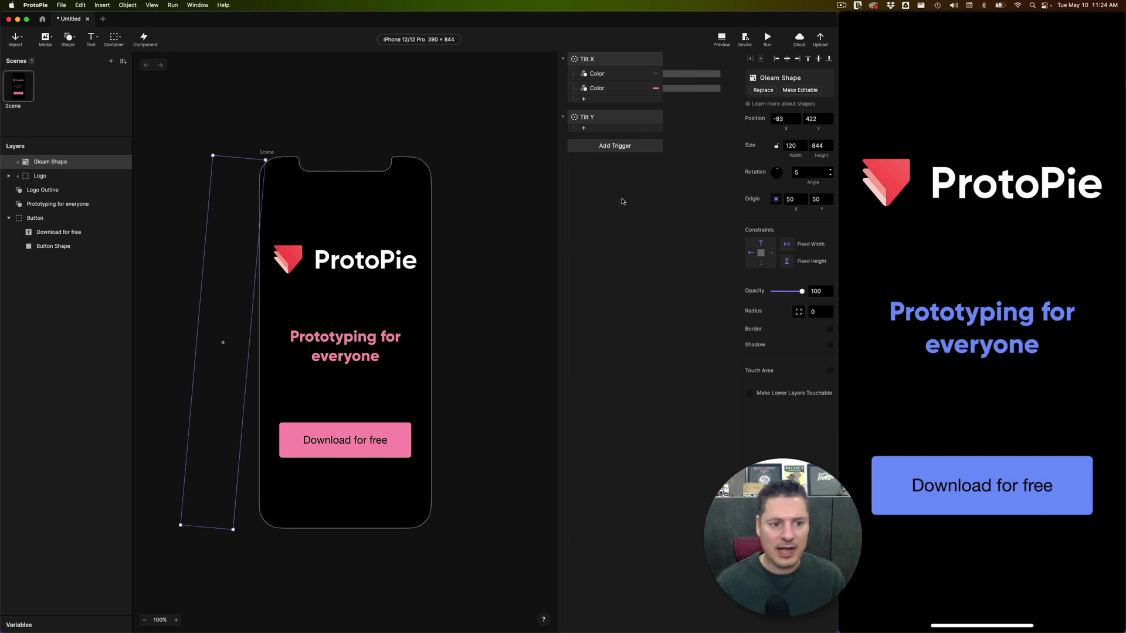
{"action": "left_click_drag", "start_coordinate": [228, 253], "coordinate": [462, 258]}
{"action": "key", "text": "super+z"}
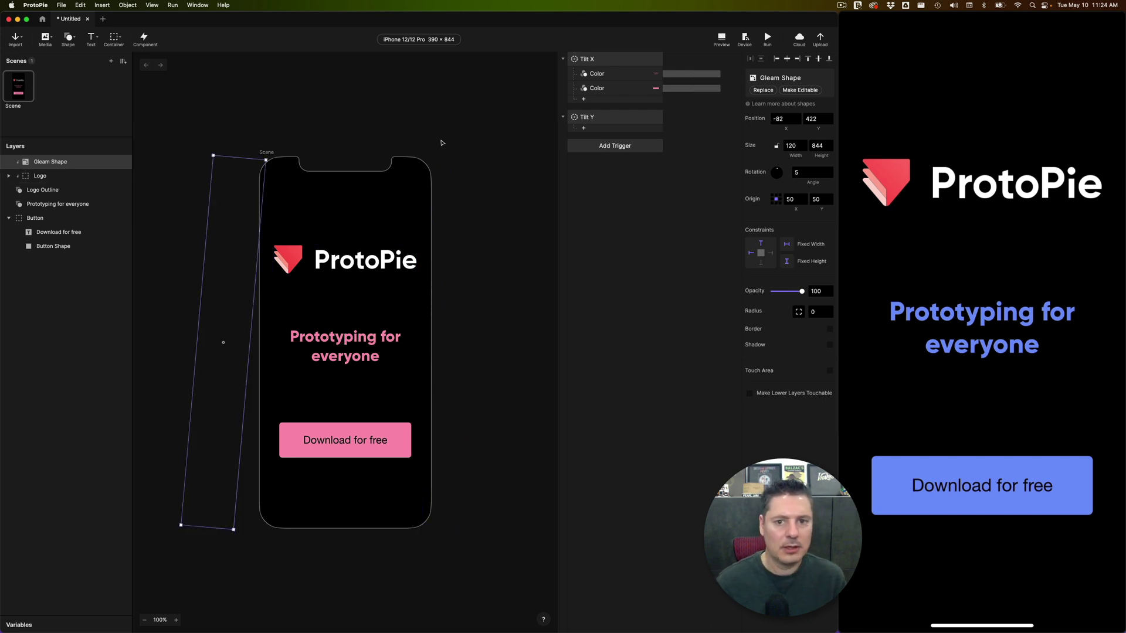
- Add a Move response to the Tilt Y trigger targeting Gleam Shape
{"action": "left_click", "coordinate": [597, 116]}
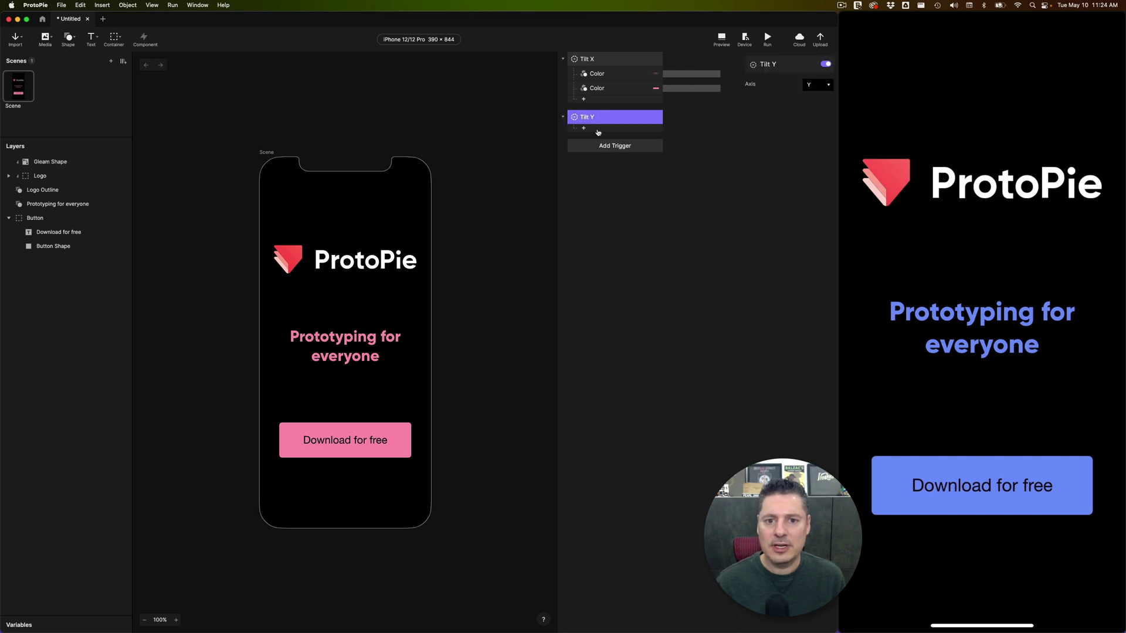
{"action": "left_click", "coordinate": [597, 131]}
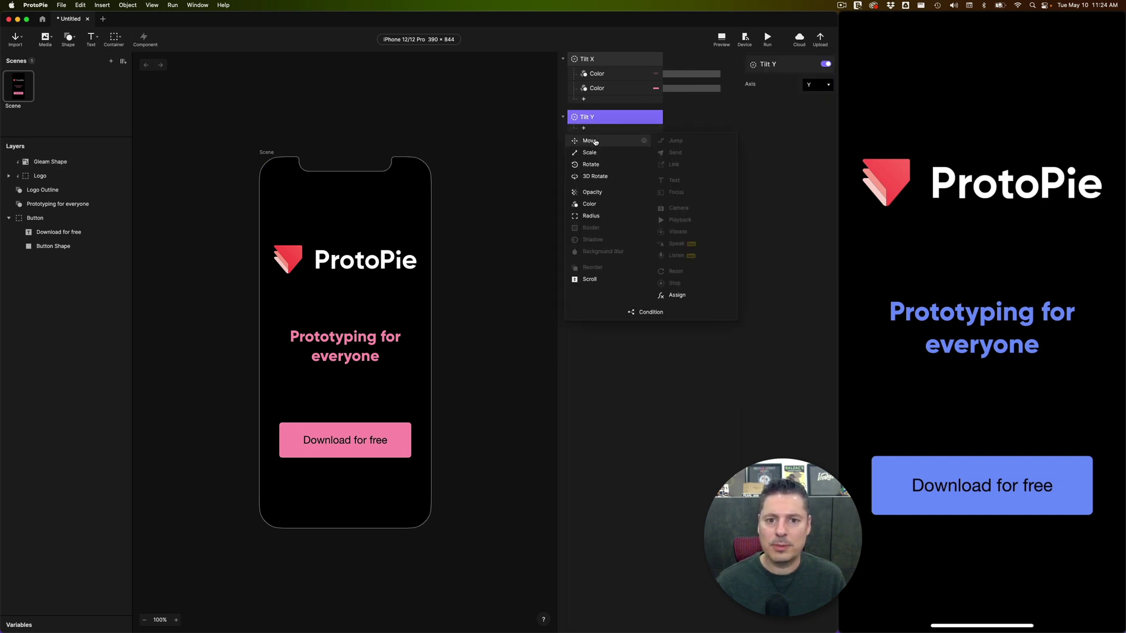
{"action": "left_click", "coordinate": [589, 141]}
{"action": "left_click", "coordinate": [792, 79]}
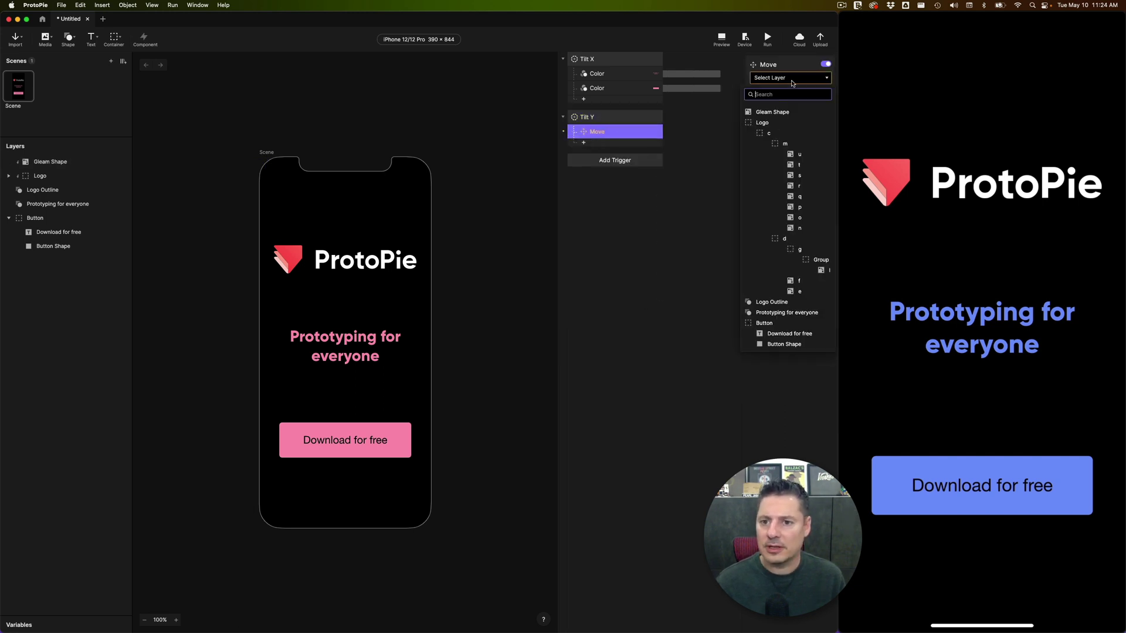
{"action": "left_click", "coordinate": [781, 113]}
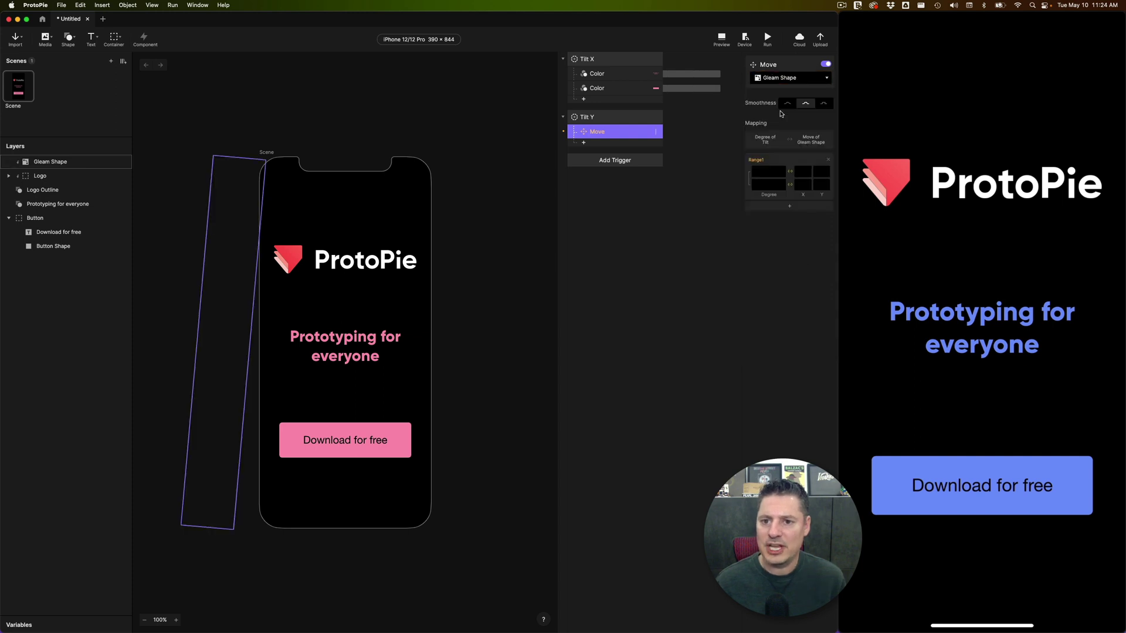
- Map the Move range so tilt -15° gives X -80 and 15° gives X 450
{"action": "left_click", "coordinate": [768, 172]}
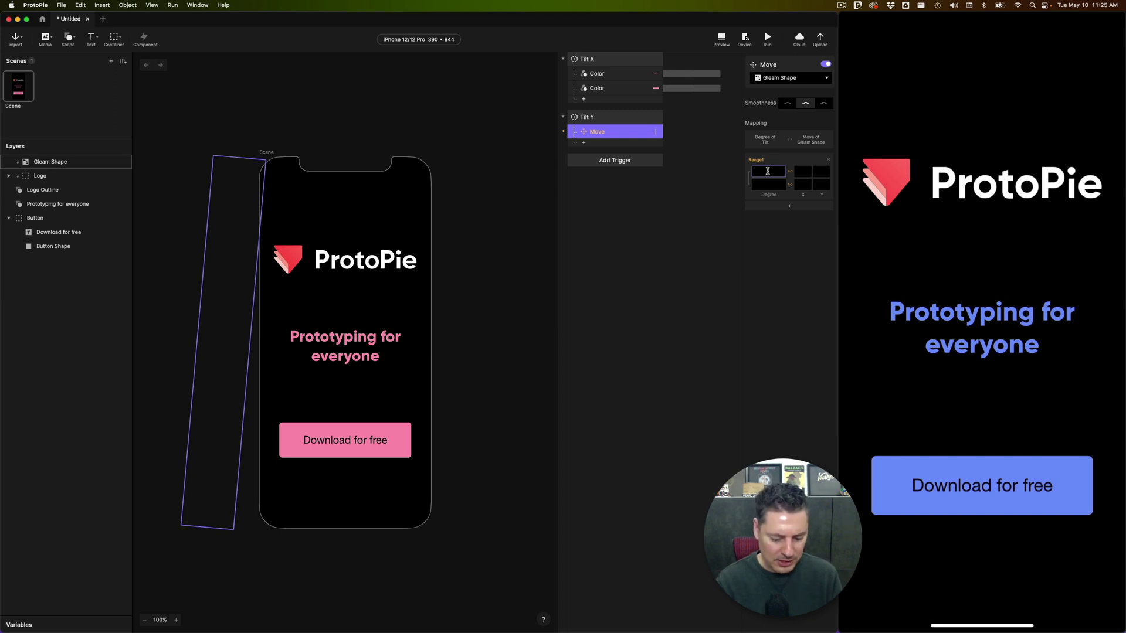
{"action": "type", "text": "-15"}
{"action": "key", "text": "Tab"}
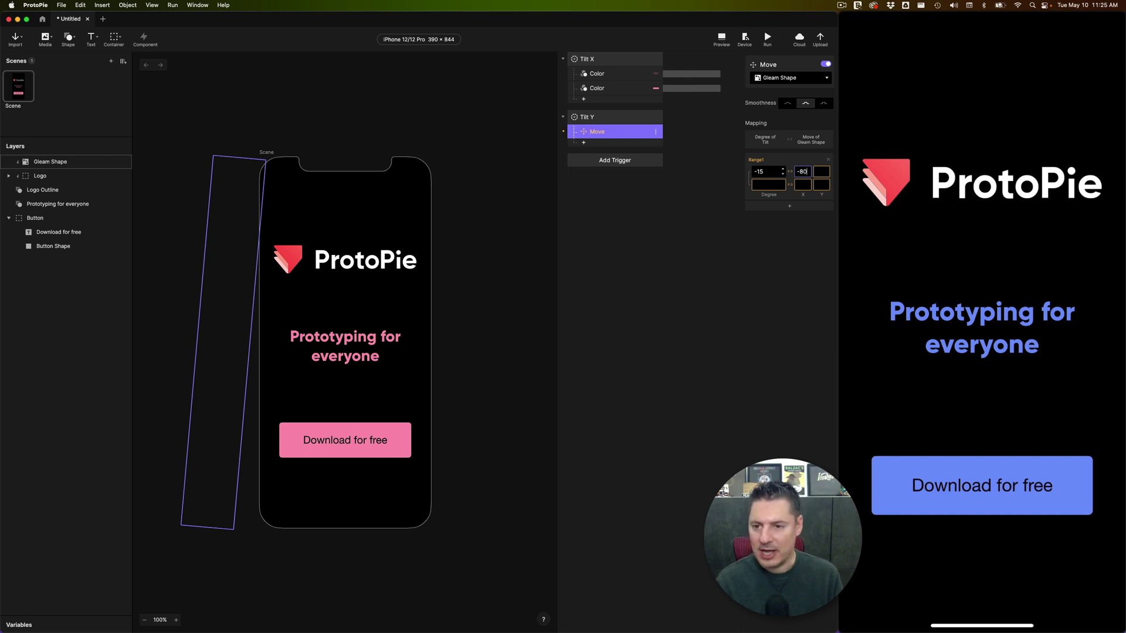
{"action": "key", "text": "Tab"}
{"action": "key", "text": "Tab"}
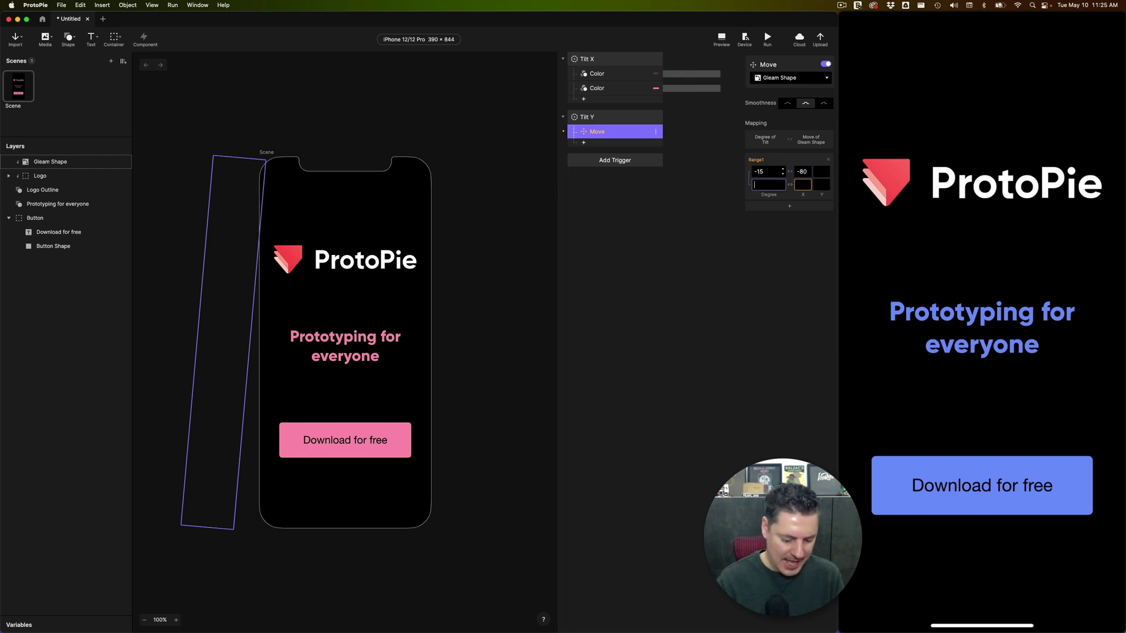
{"action": "key", "text": "Tab"}
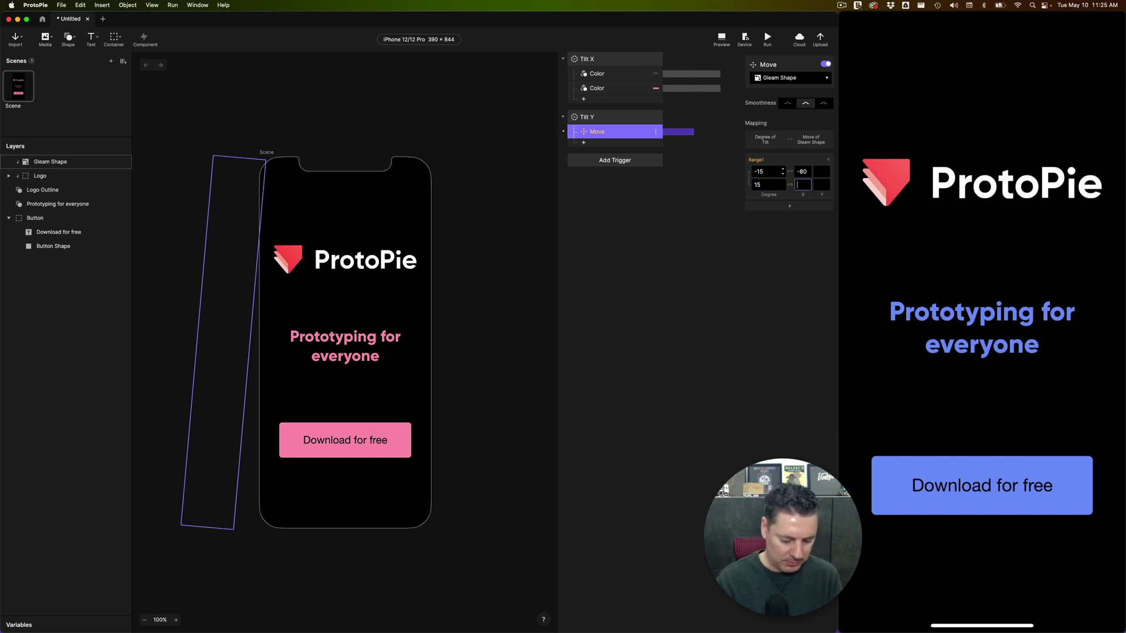
{"action": "type", "text": "450"}
{"action": "key", "text": "Tab"}
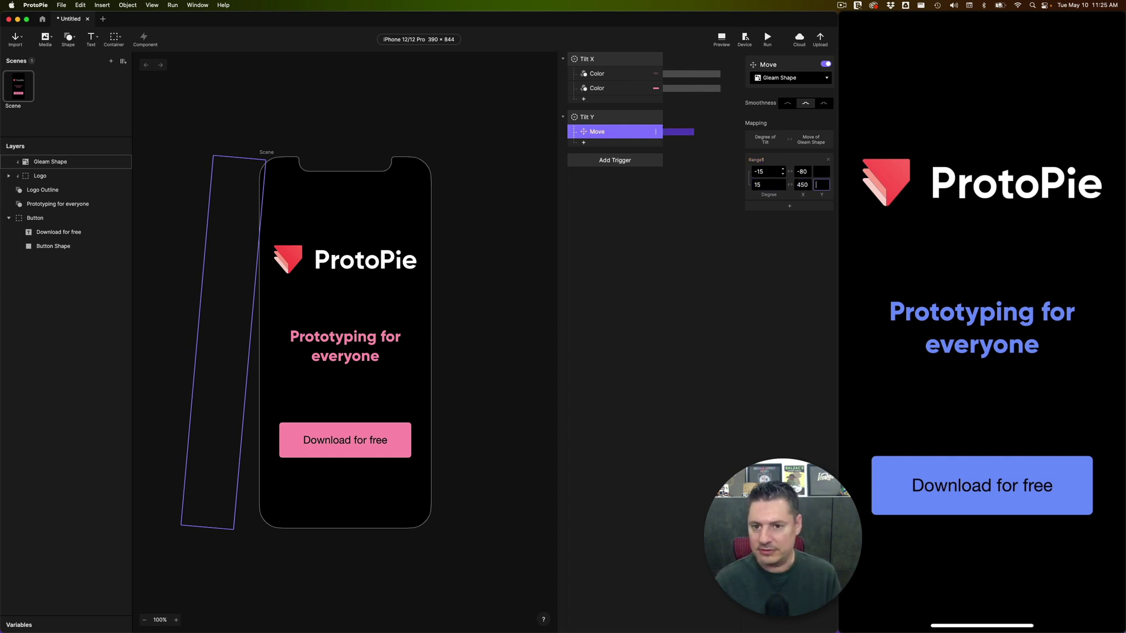
- Rerun the prototype in the device preview, then reselect the Gleam Shape layer
{"action": "left_click", "coordinate": [768, 39]}
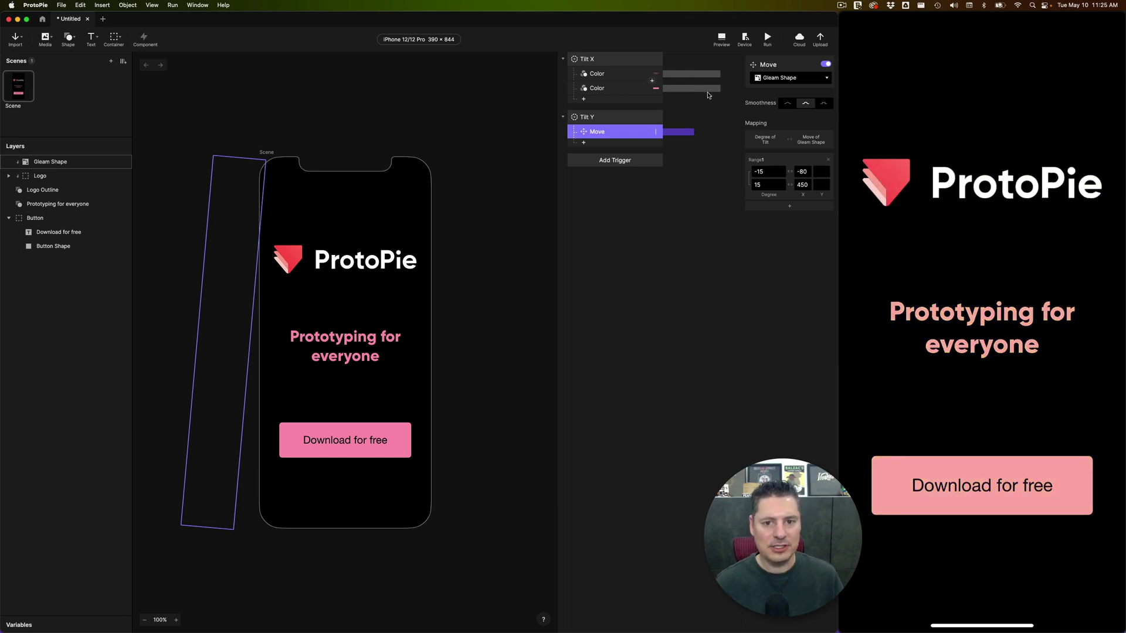
{"action": "left_click", "coordinate": [242, 215]}
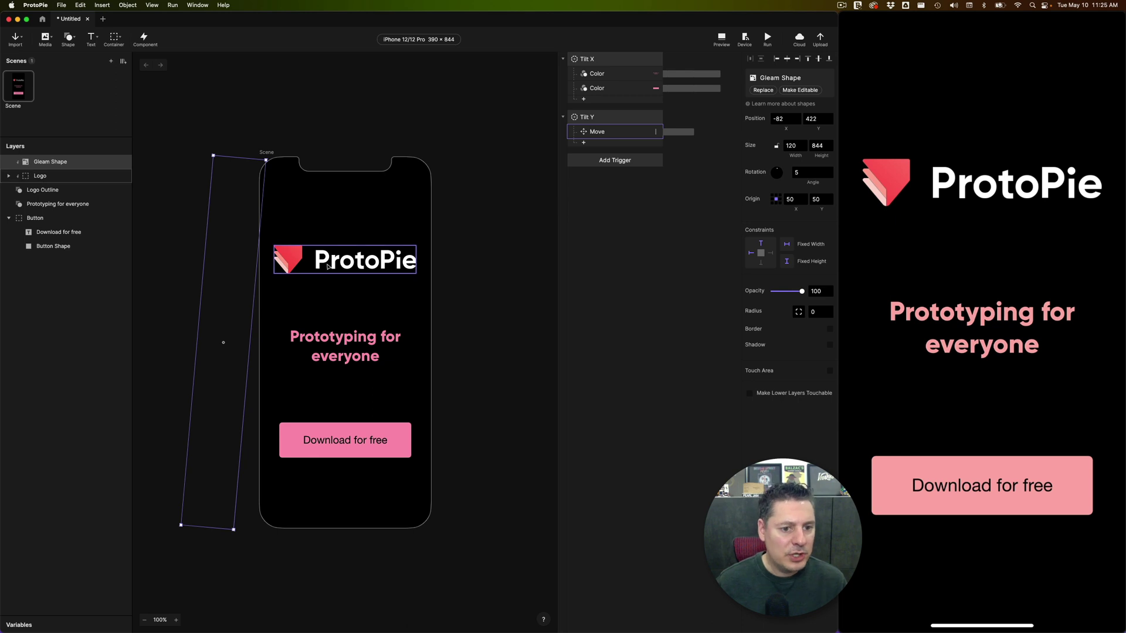
{"action": "left_click", "coordinate": [43, 190]}
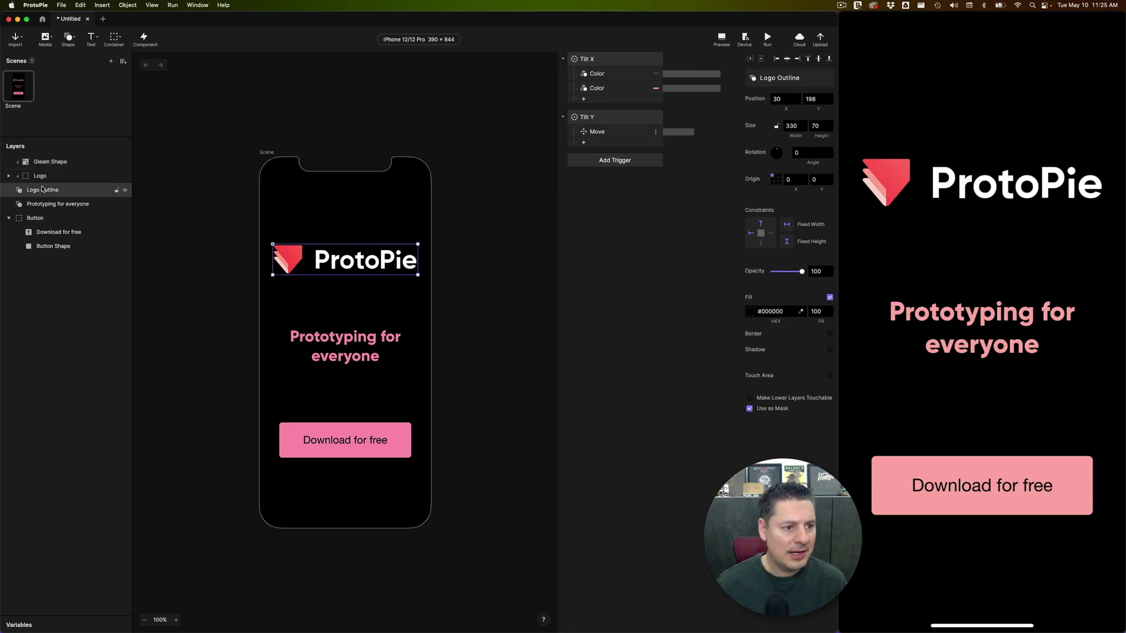
{"action": "left_click", "coordinate": [47, 162]}
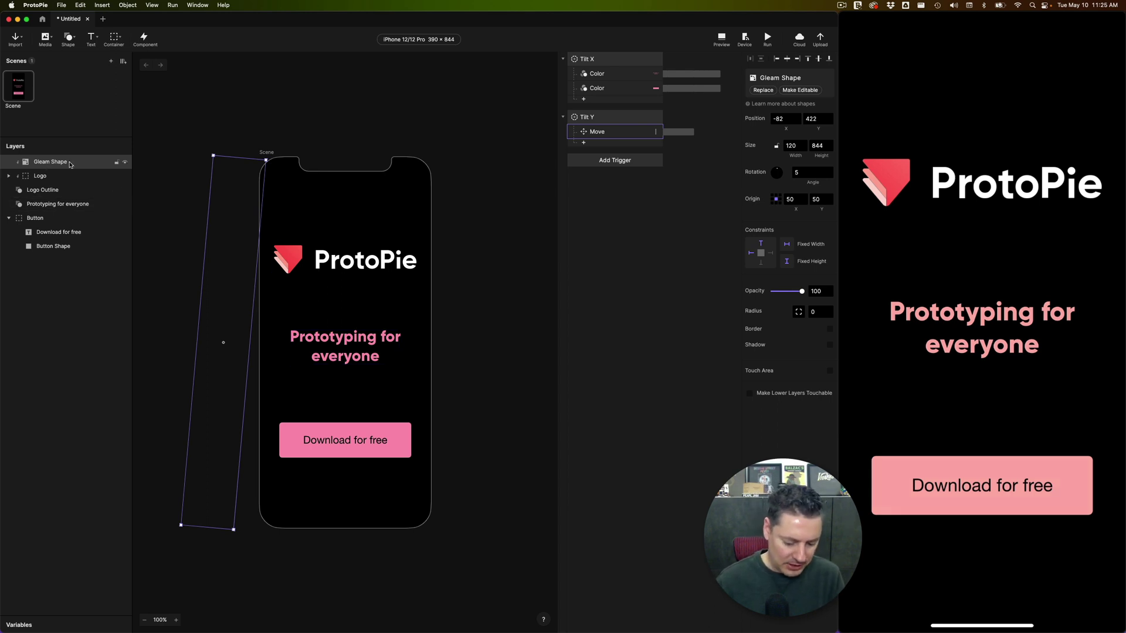
- Duplicate the gleam as Gleam Shape 2 above the tagline and use the tagline text as a mask
{"action": "key", "text": "super+d"}
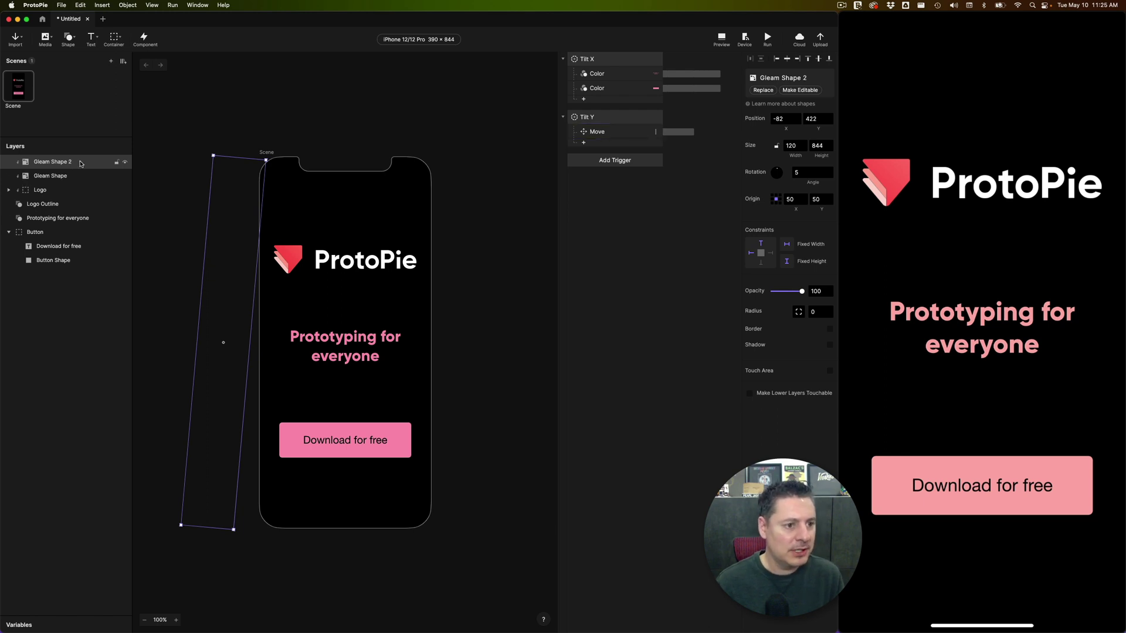
{"action": "left_click_drag", "start_coordinate": [82, 166], "coordinate": [76, 218]}
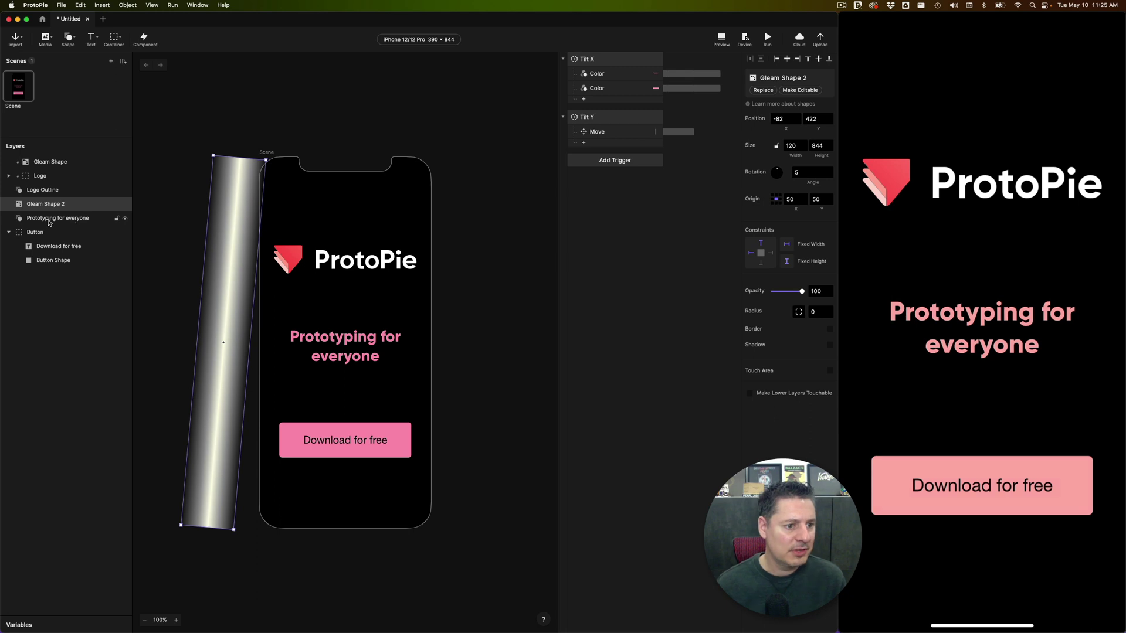
{"action": "right_click", "coordinate": [47, 221]}
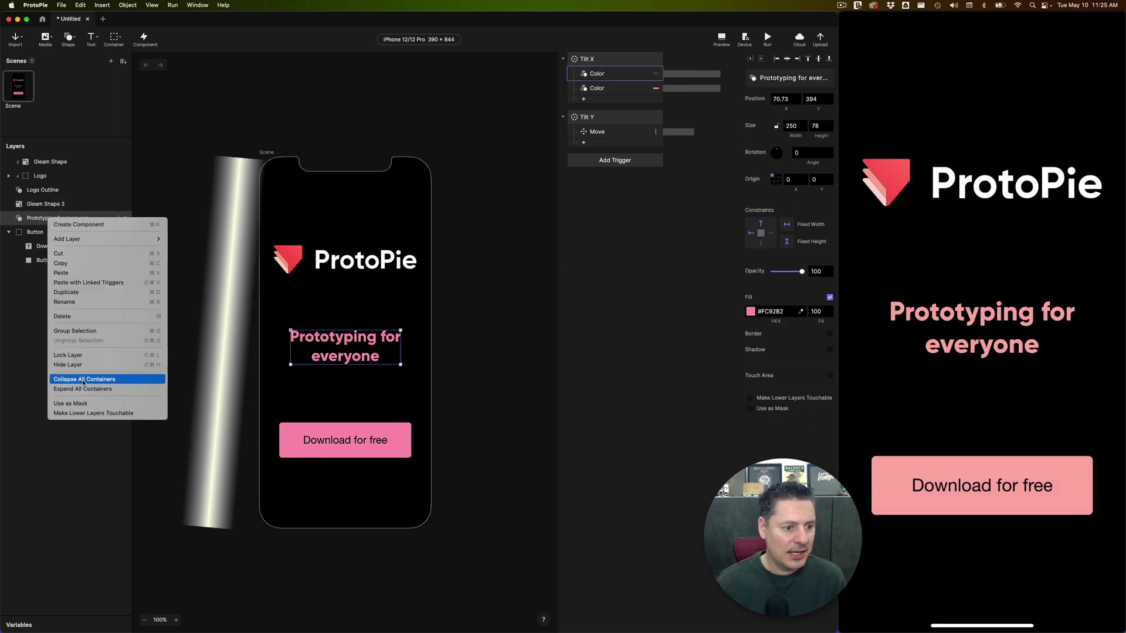
{"action": "left_click", "coordinate": [76, 406]}
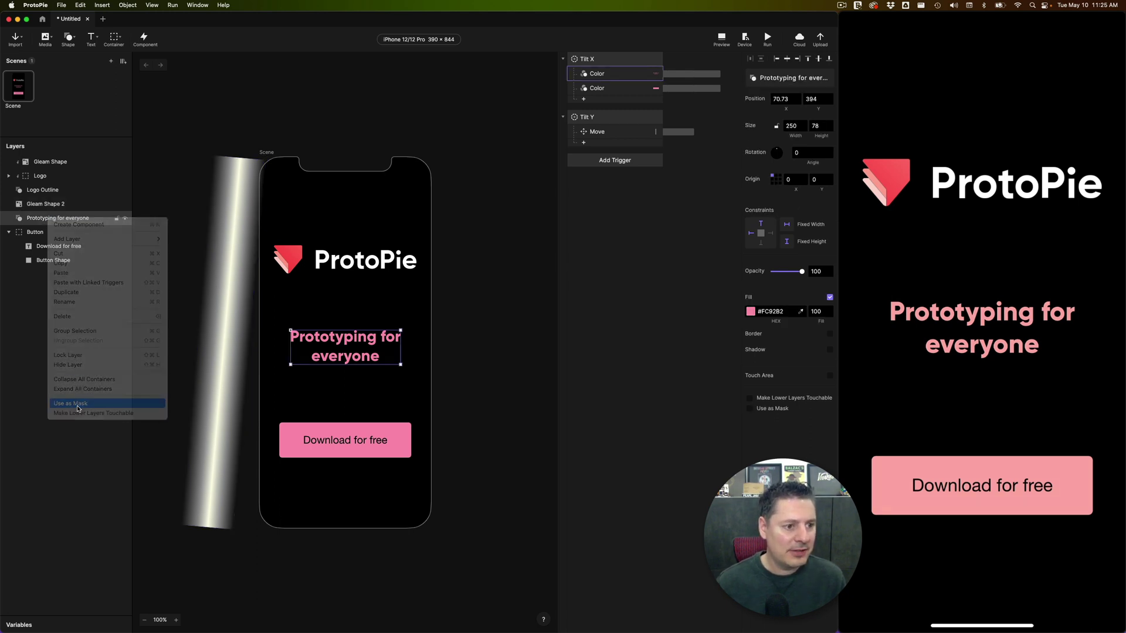
- Duplicate Tilt Y's Move response and retarget the copy to Gleam Shape 2
{"action": "left_click", "coordinate": [608, 133]}
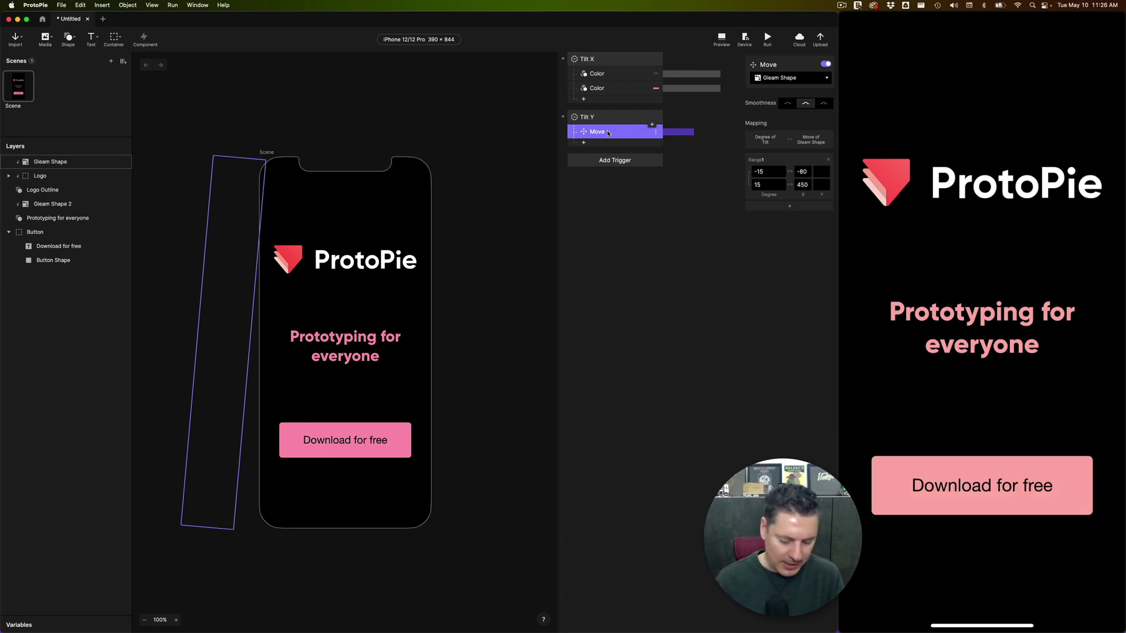
{"action": "key", "text": "super+d"}
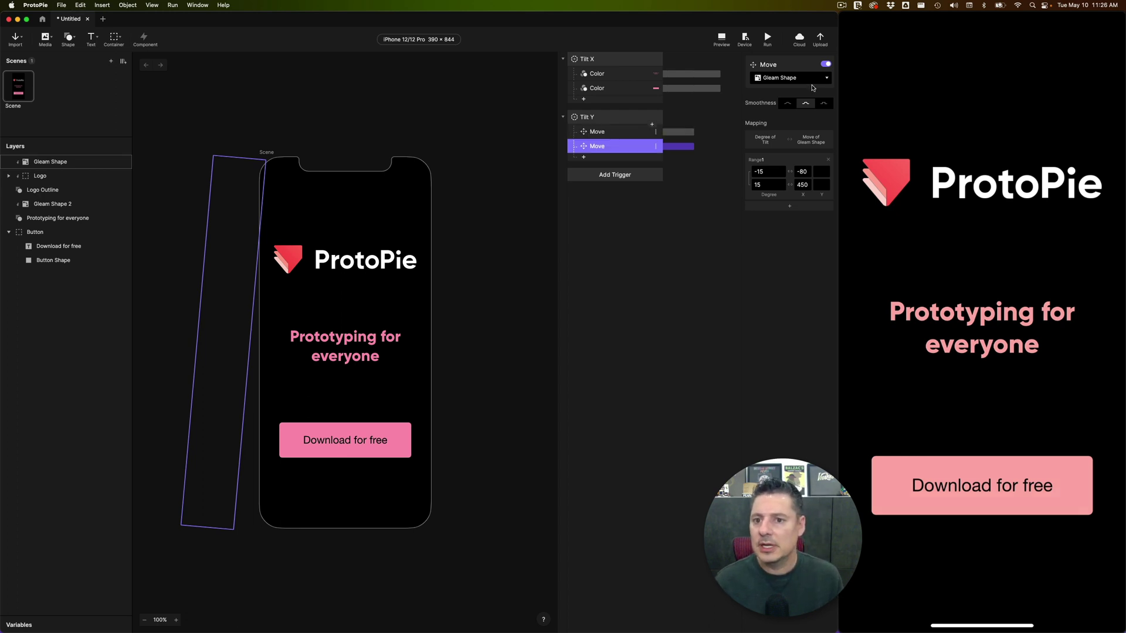
{"action": "left_click", "coordinate": [795, 81]}
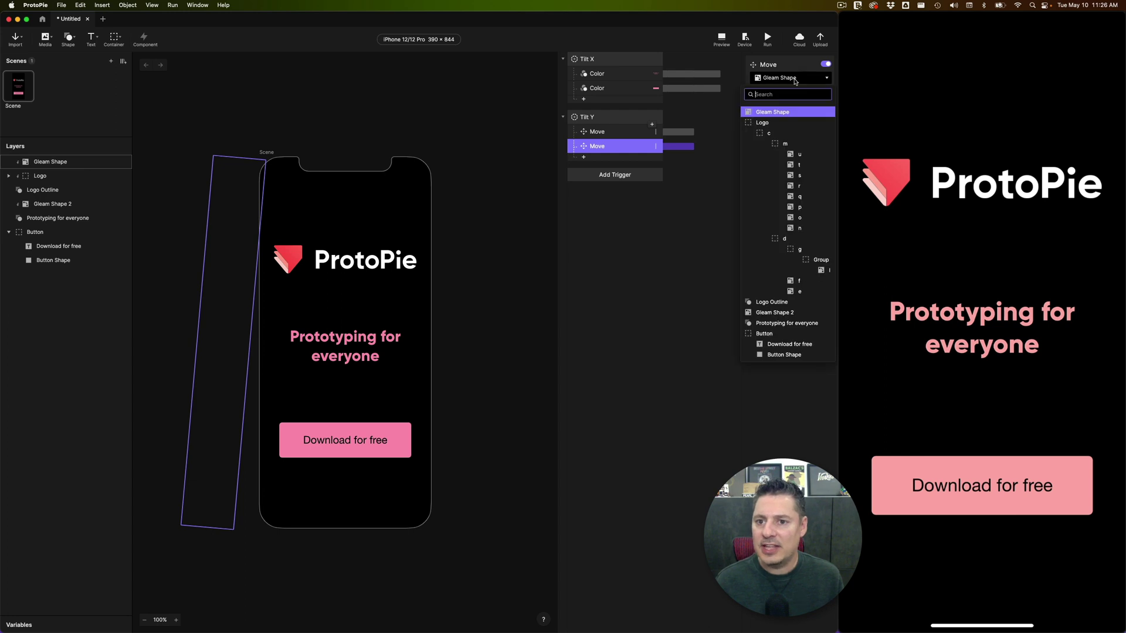
{"action": "left_click", "coordinate": [792, 313]}
{"action": "left_click", "coordinate": [206, 280]}
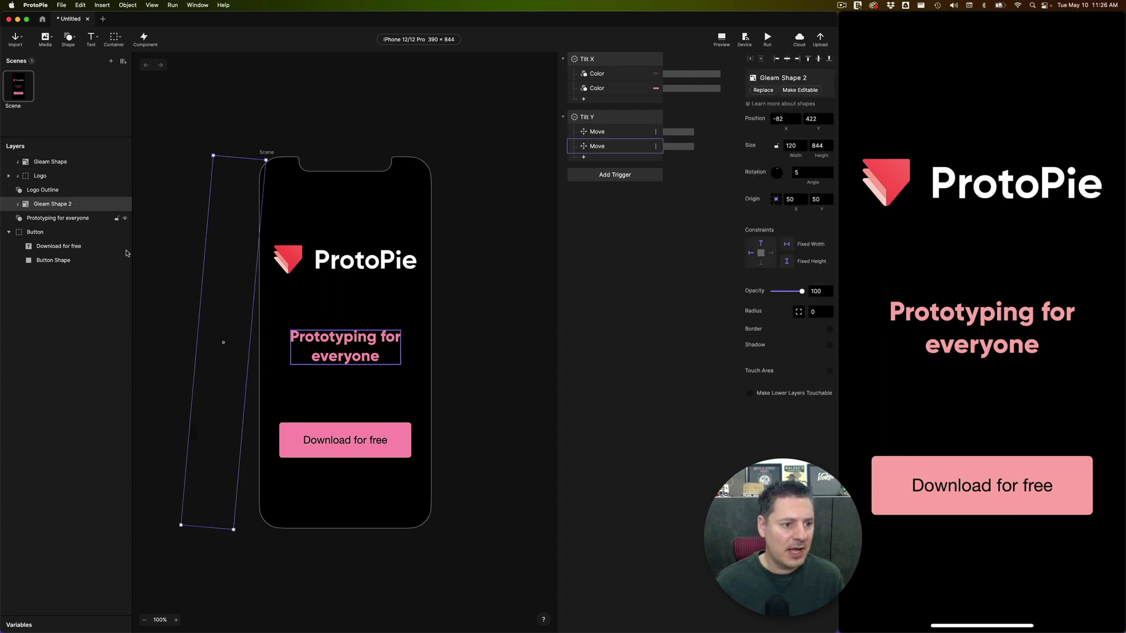
{"action": "mouse_move", "coordinate": [216, 287]}
{"action": "left_mouse_down"}
{"action": "mouse_move", "coordinate": [387, 289]}
{"action": "mouse_move", "coordinate": [213, 290]}
{"action": "left_mouse_up"}
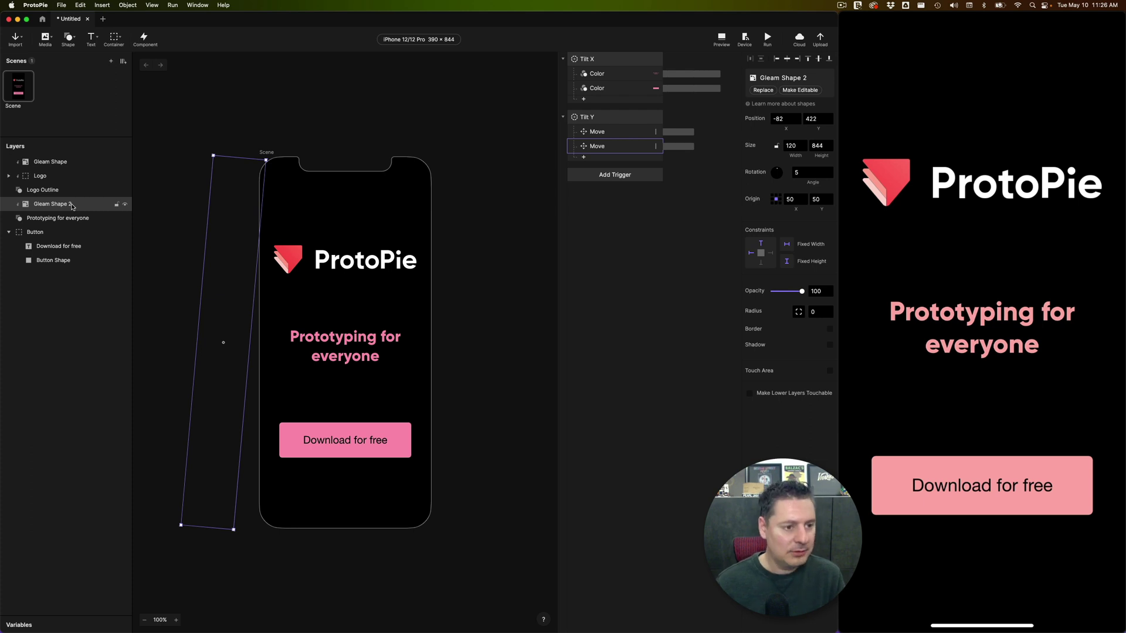
- Duplicate Gleam Shape 2 as Gleam Shape 3 inside the Button group, masked by Button Shape
{"action": "key", "text": "super+d"}
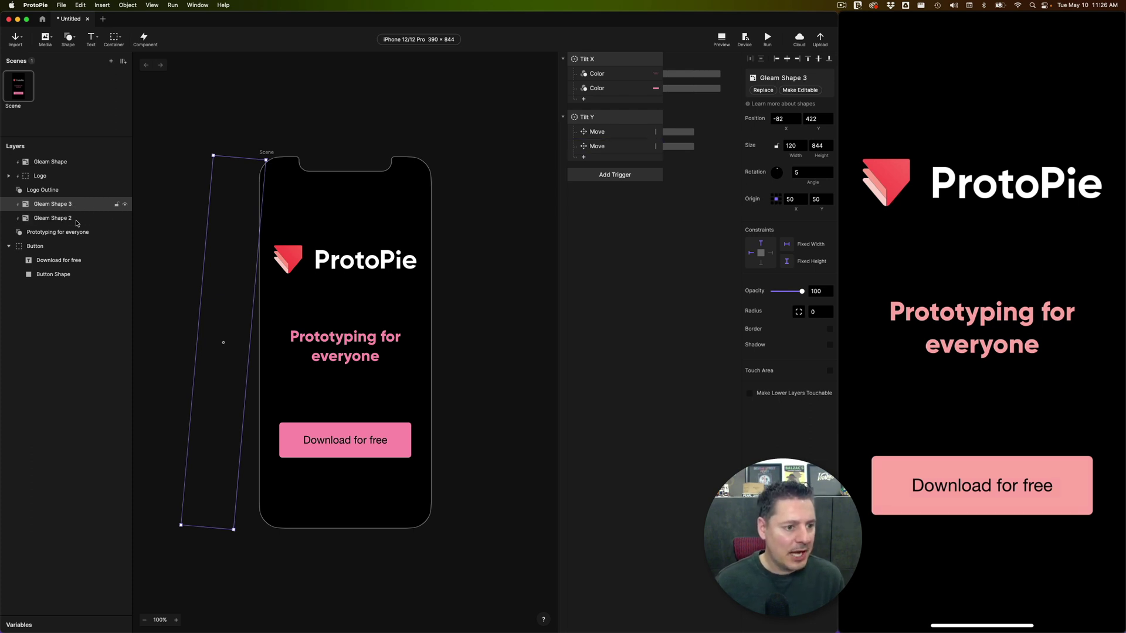
{"action": "left_click_drag", "start_coordinate": [76, 228], "coordinate": [76, 270]}
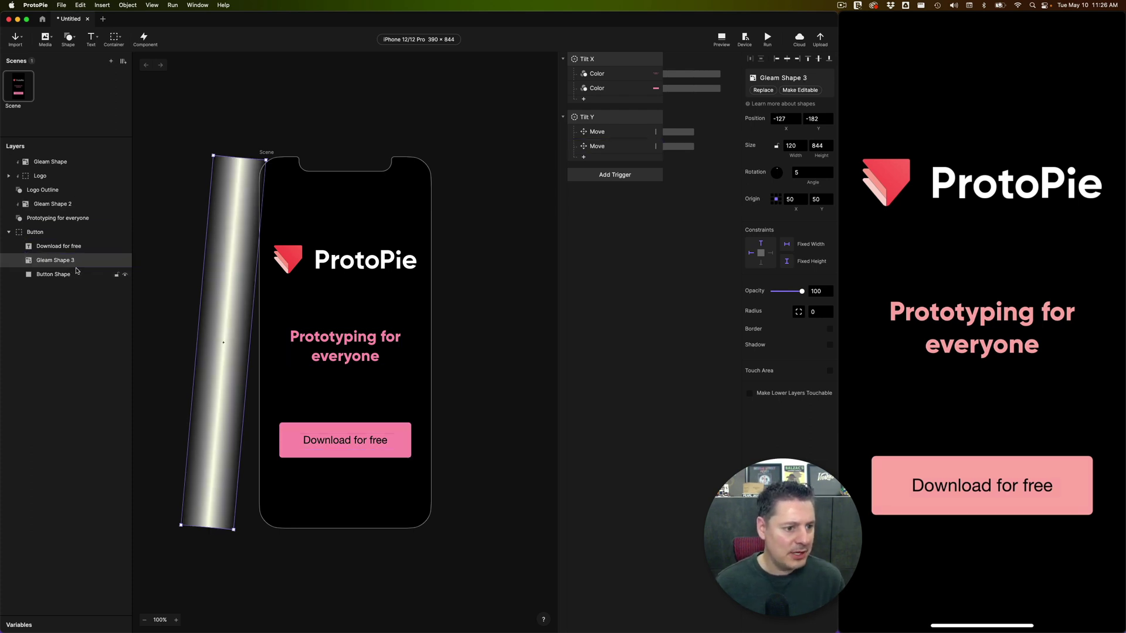
{"action": "left_click", "coordinate": [46, 276]}
{"action": "right_click", "coordinate": [54, 275]}
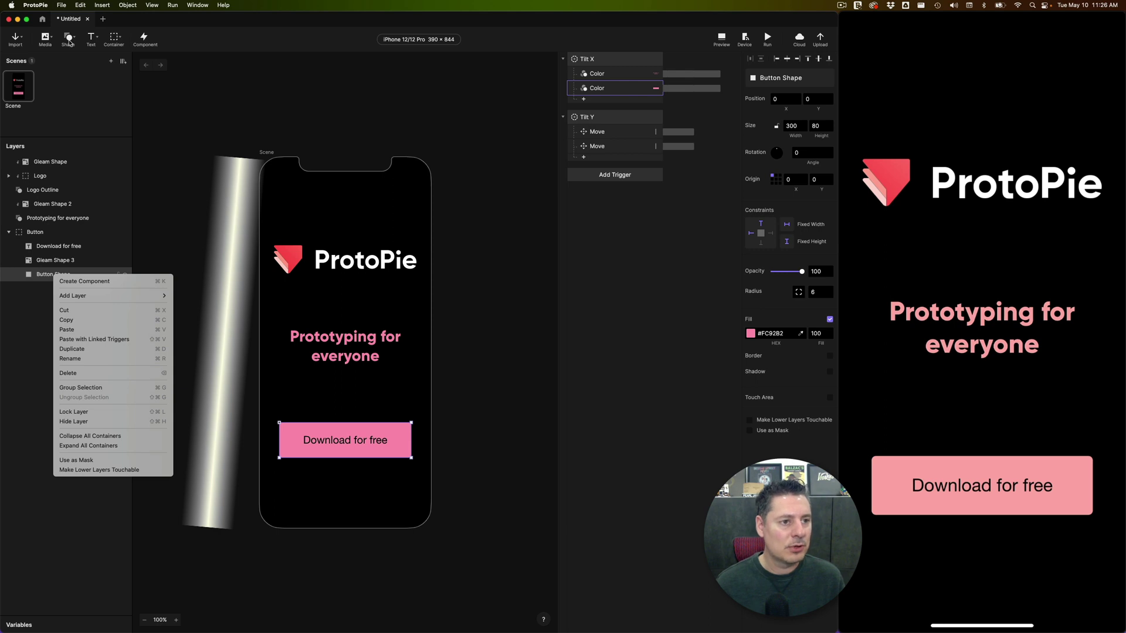
{"action": "left_click", "coordinate": [92, 460]}
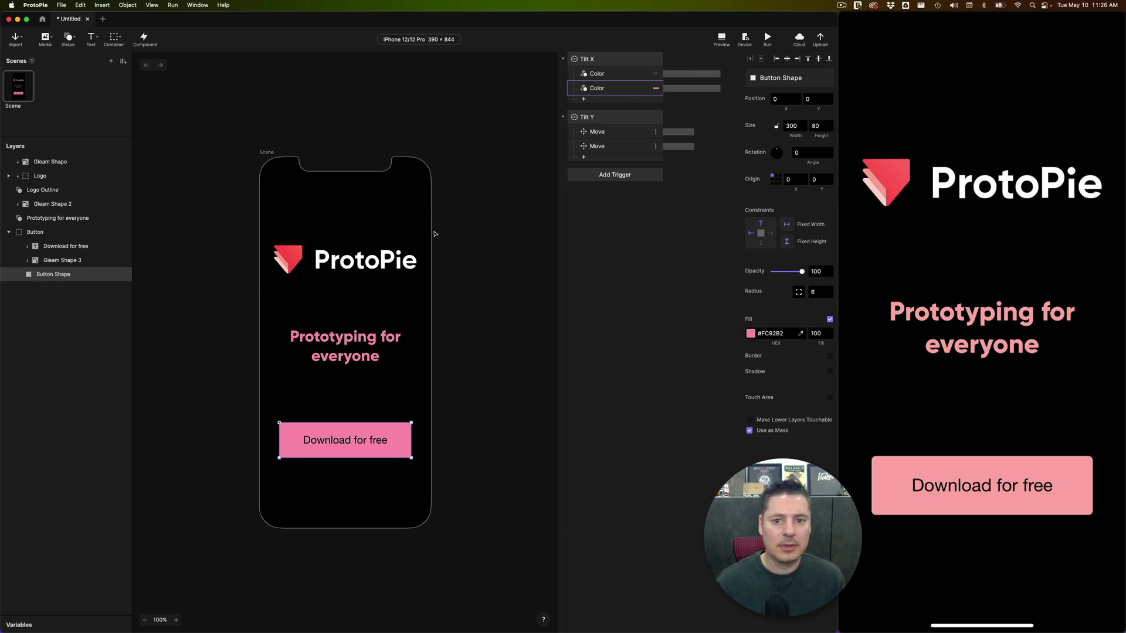
- Duplicate the second Tilt Y Move response and target it at Gleam Shape 3
{"action": "left_click", "coordinate": [610, 147]}
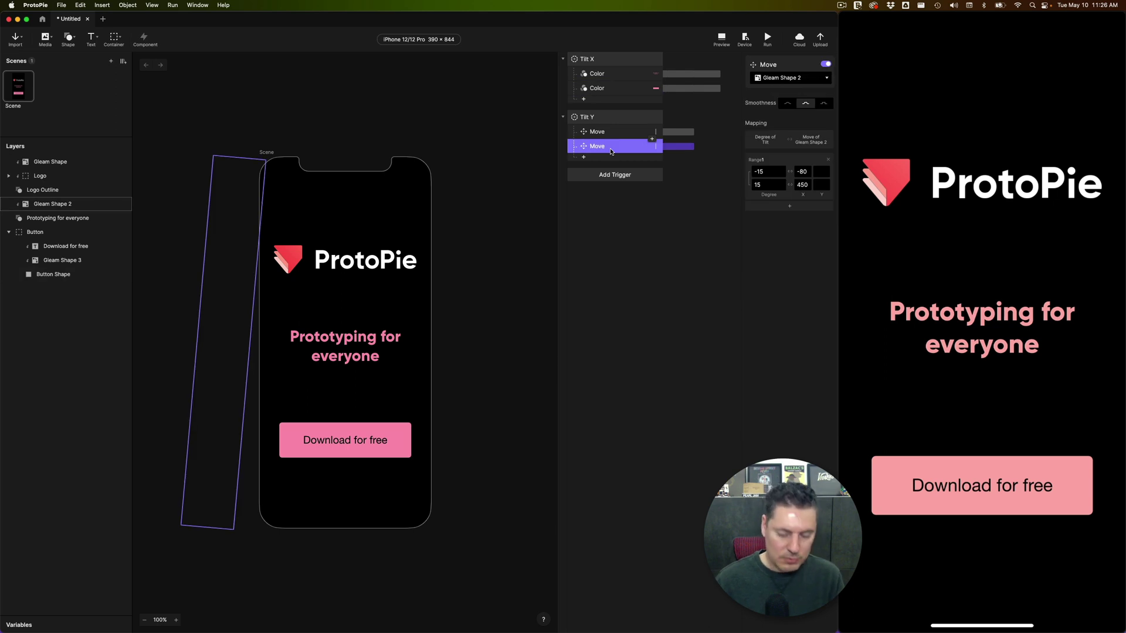
{"action": "key", "text": "super+d"}
{"action": "left_click", "coordinate": [800, 81]}
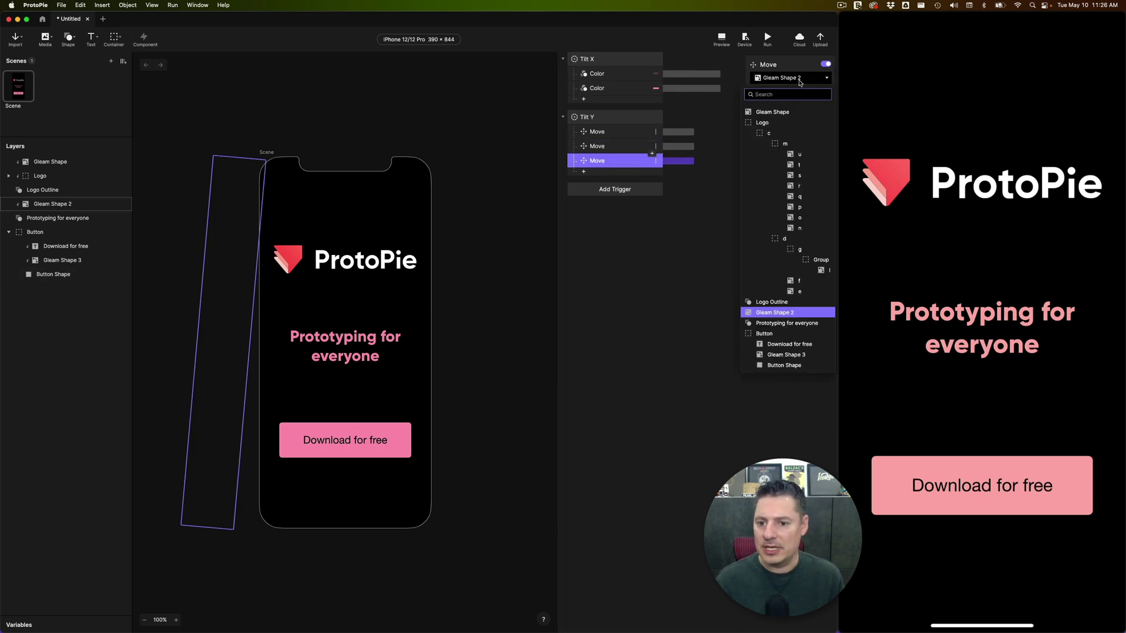
{"action": "left_click", "coordinate": [783, 355]}
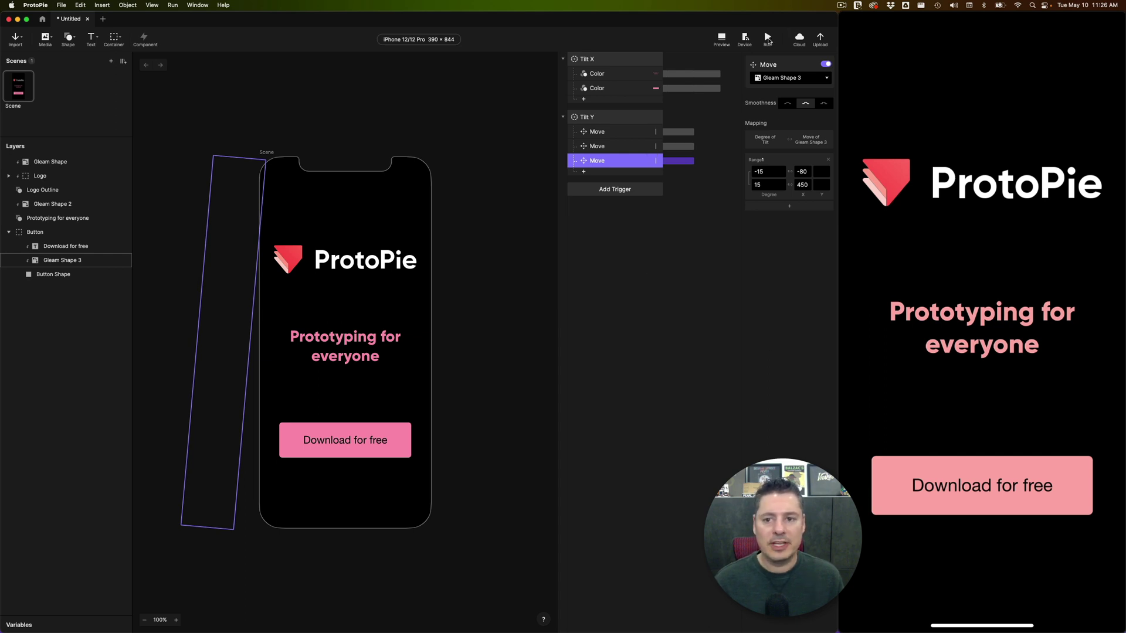
- Rerun the prototype preview to test the tilt gleams, then select Gleam Shape 2
{"action": "left_click", "coordinate": [767, 39]}
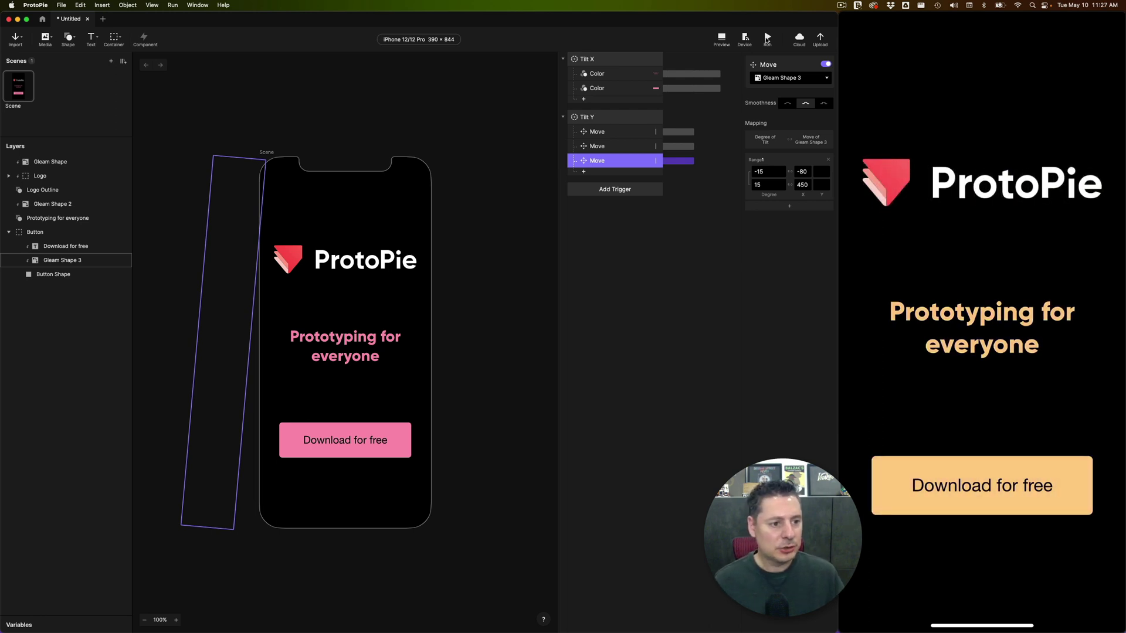
{"action": "left_click", "coordinate": [53, 205]}
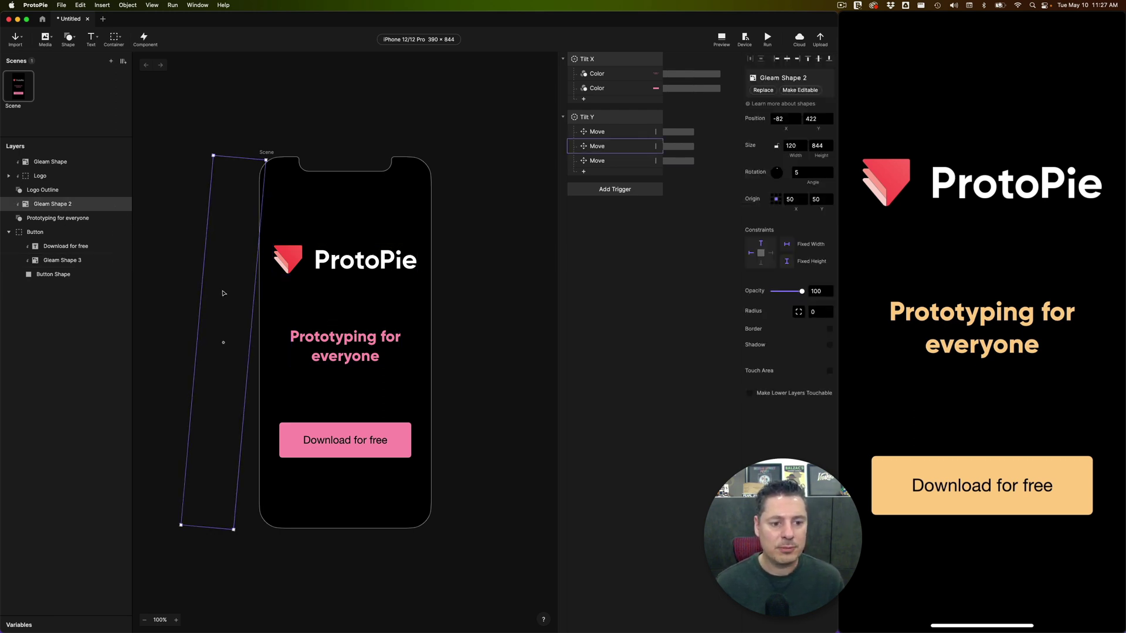
- Set Gleam Shape 2's opacity to 85
{"action": "left_click", "coordinate": [816, 291]}
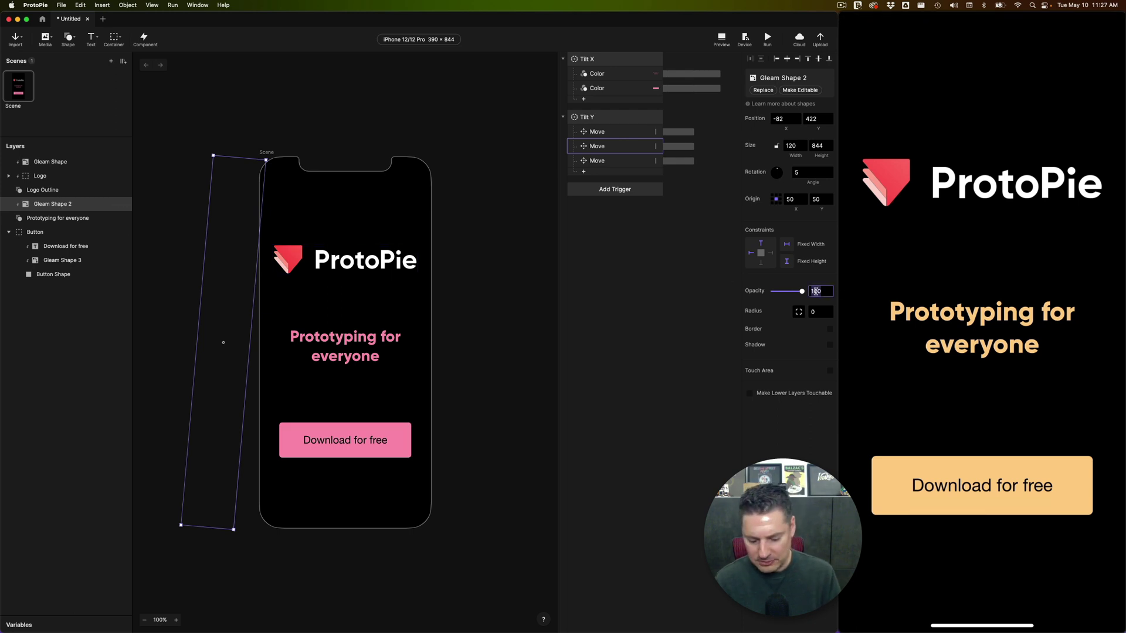
{"action": "type", "text": "85"}
{"action": "key", "text": "Return"}
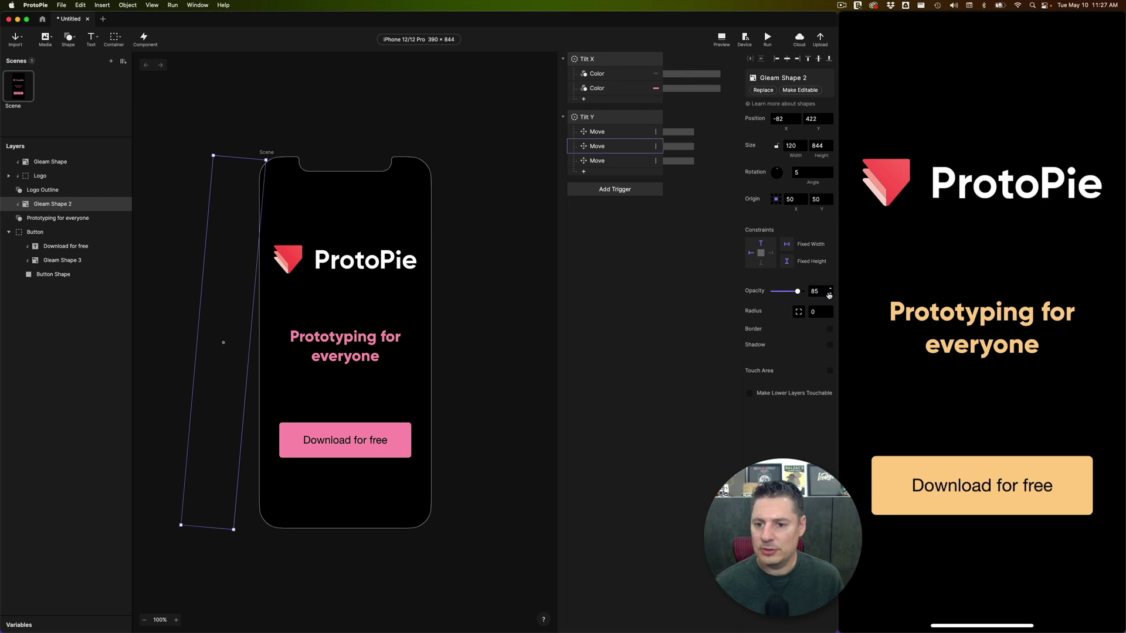
- Set Gleam Shape 3's opacity to 35
{"action": "left_click", "coordinate": [62, 261]}
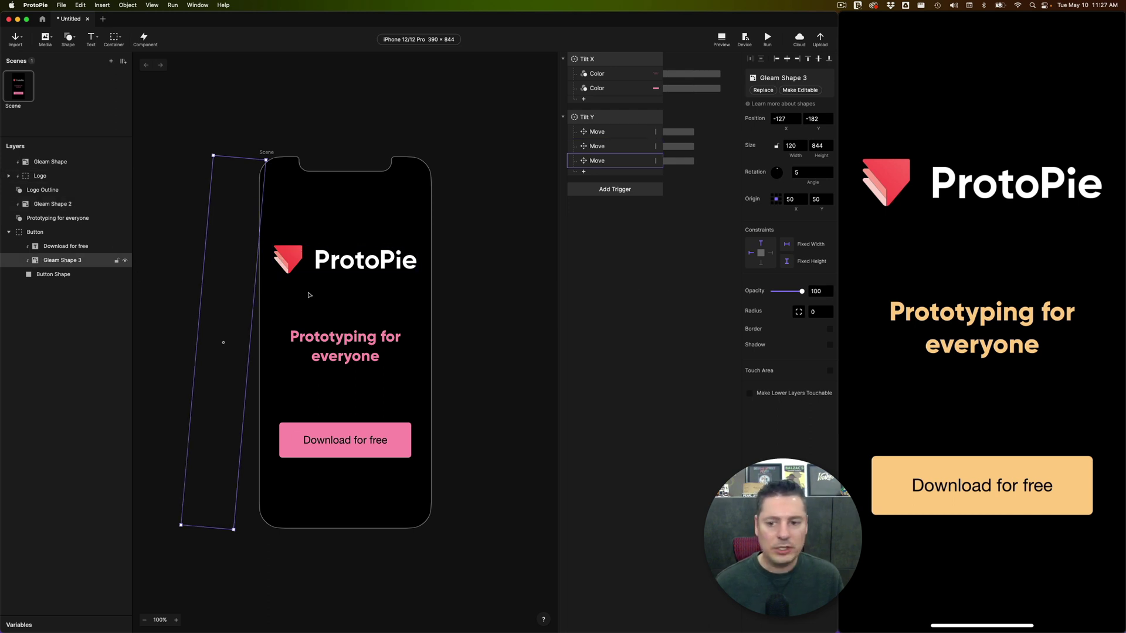
{"action": "left_click", "coordinate": [815, 292]}
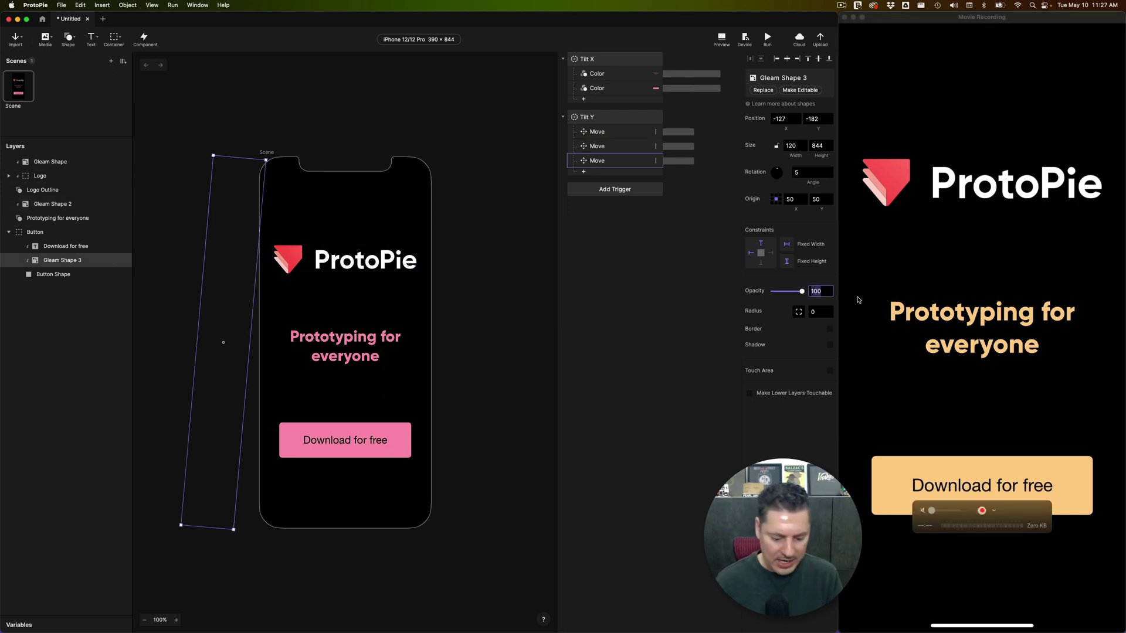
{"action": "type", "text": "35"}
{"action": "key", "text": "Return"}
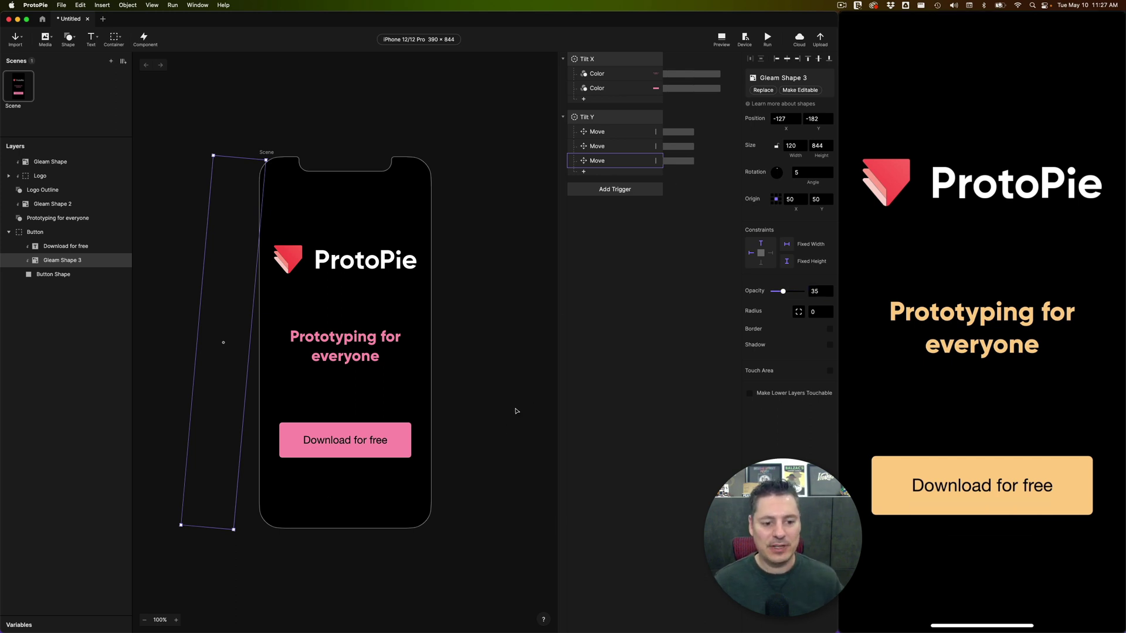
- Rerun the prototype to watch the softened gleams and blue-to-yellow colour shifts on tilt
{"action": "left_click", "coordinate": [766, 39]}
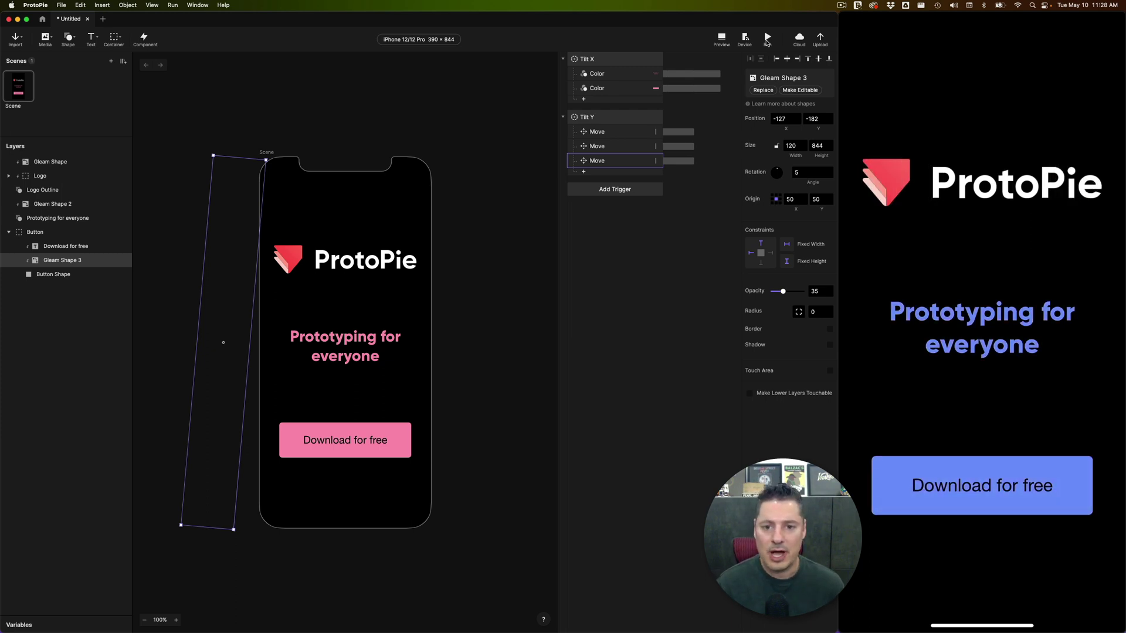
- Add a one-finger Tap trigger alongside Tilt X and Tilt Y, leaving it without responses
{"action": "key", "text": "Escape"}
{"action": "left_click", "coordinate": [619, 196]}
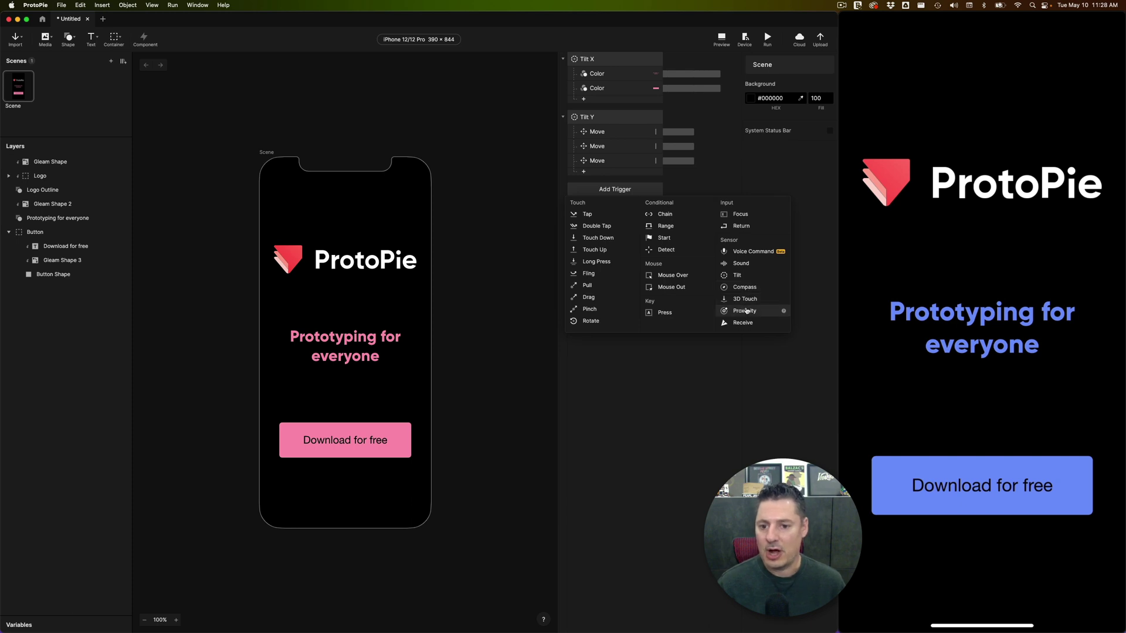
{"action": "left_click", "coordinate": [588, 216]}
{"action": "left_click", "coordinate": [615, 206]}
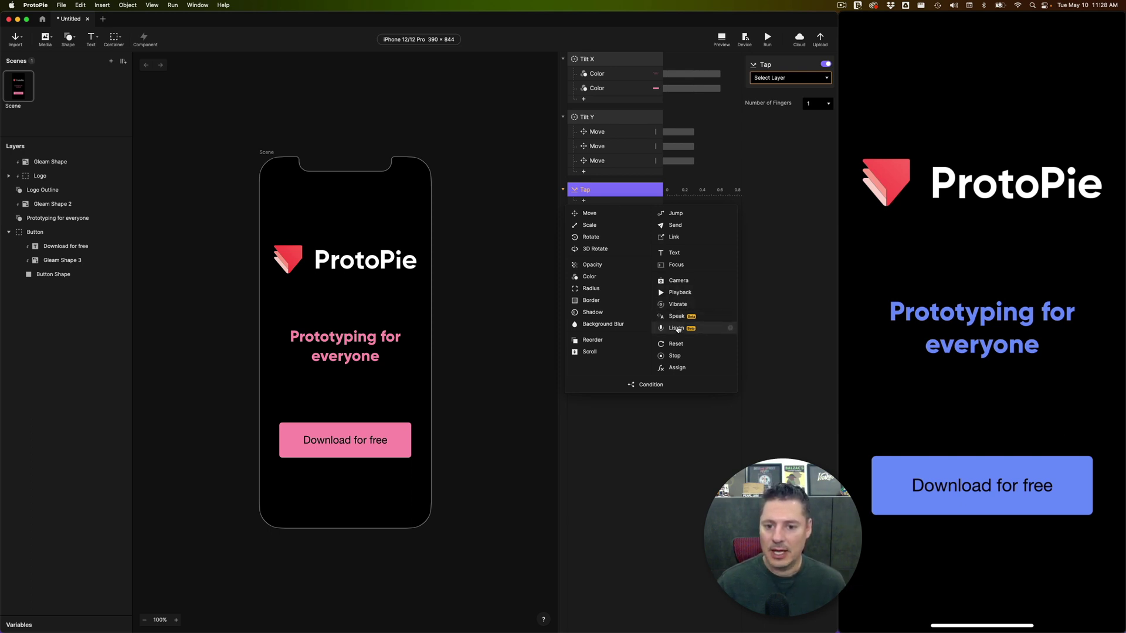
{"action": "left_click", "coordinate": [775, 235]}
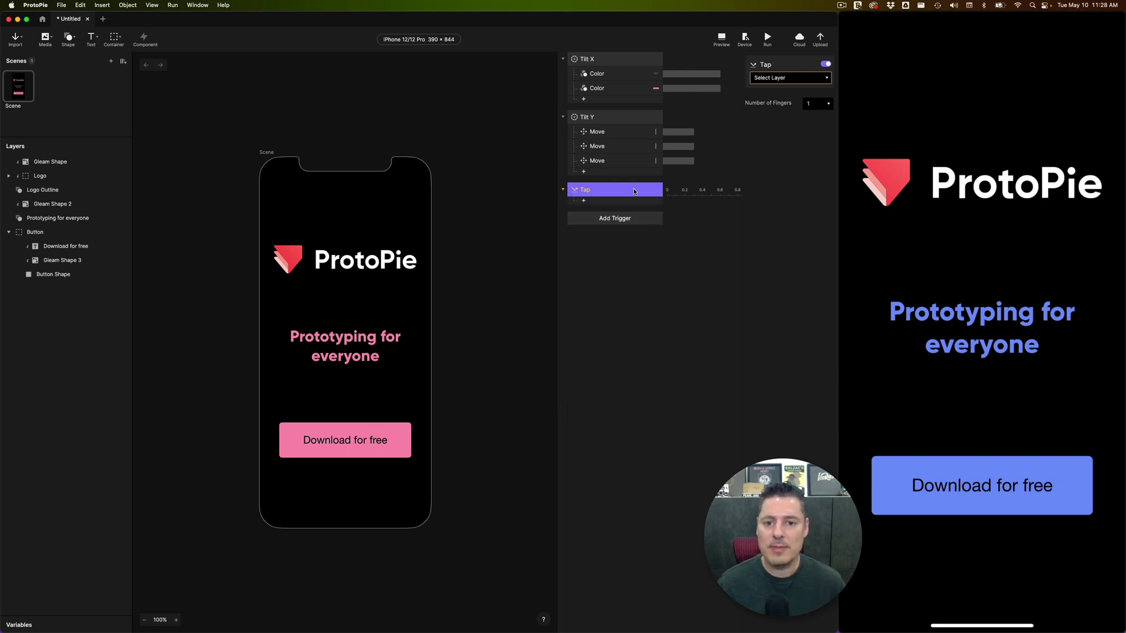